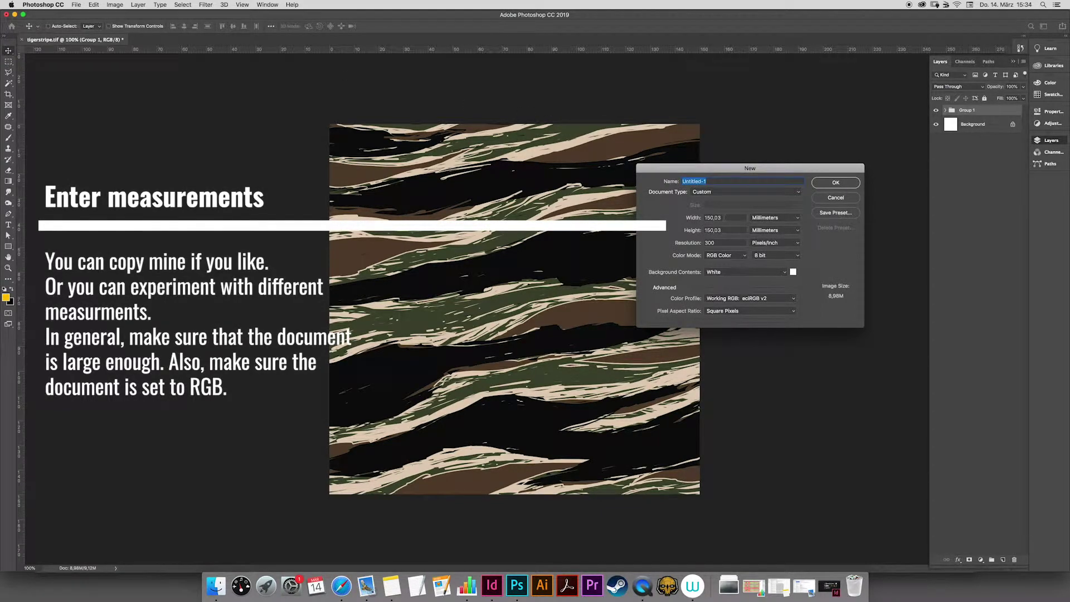
- Create a 150 × 150 mm RGB document at 300 pixels/inch with a white background and add a layer group
left_click(725, 218)
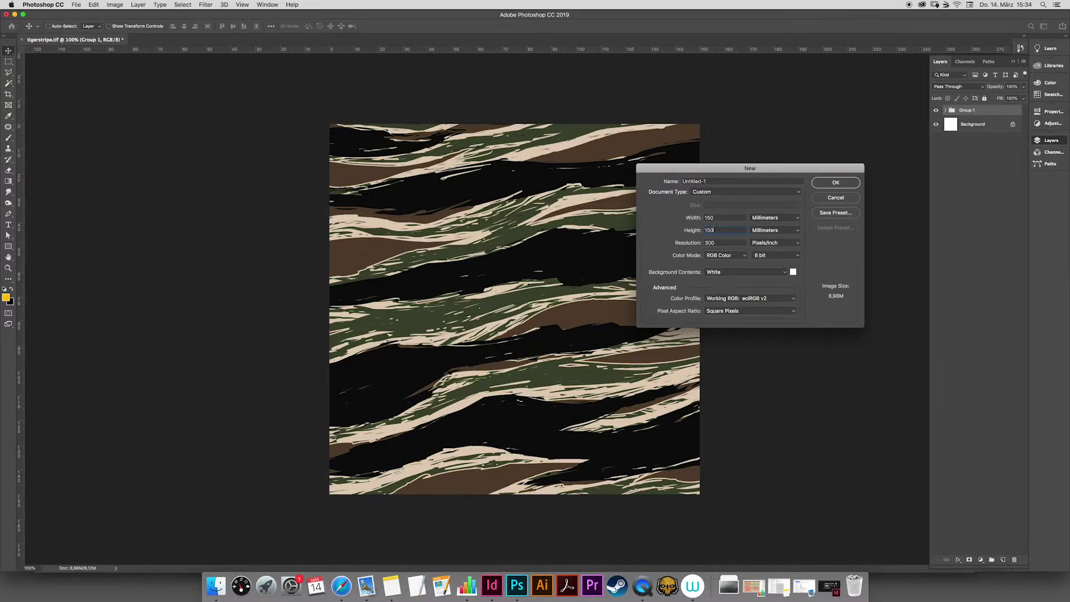
left_click(836, 182)
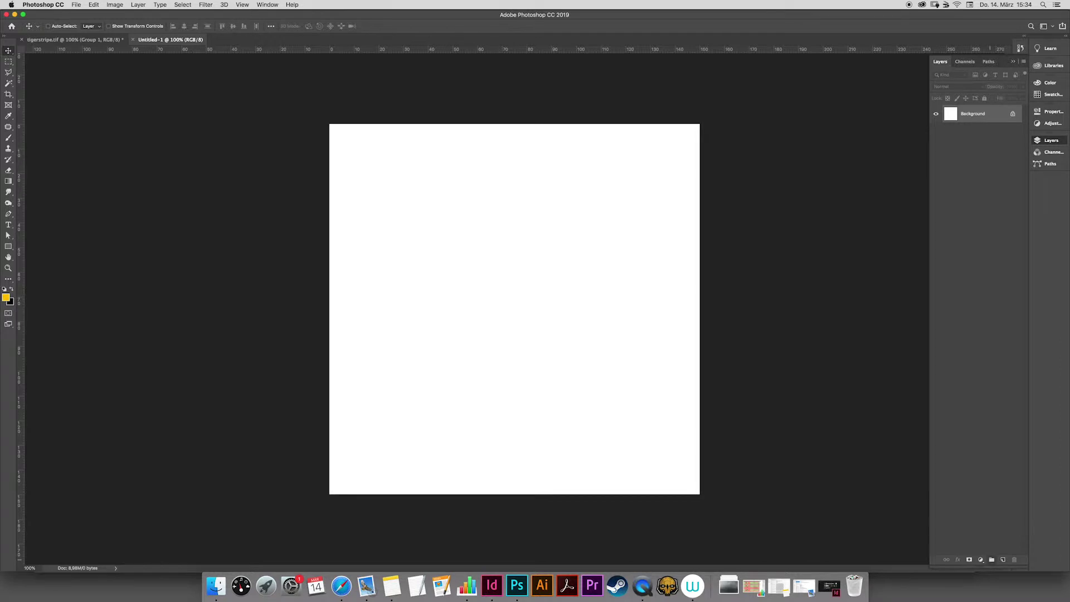
left_click(990, 560)
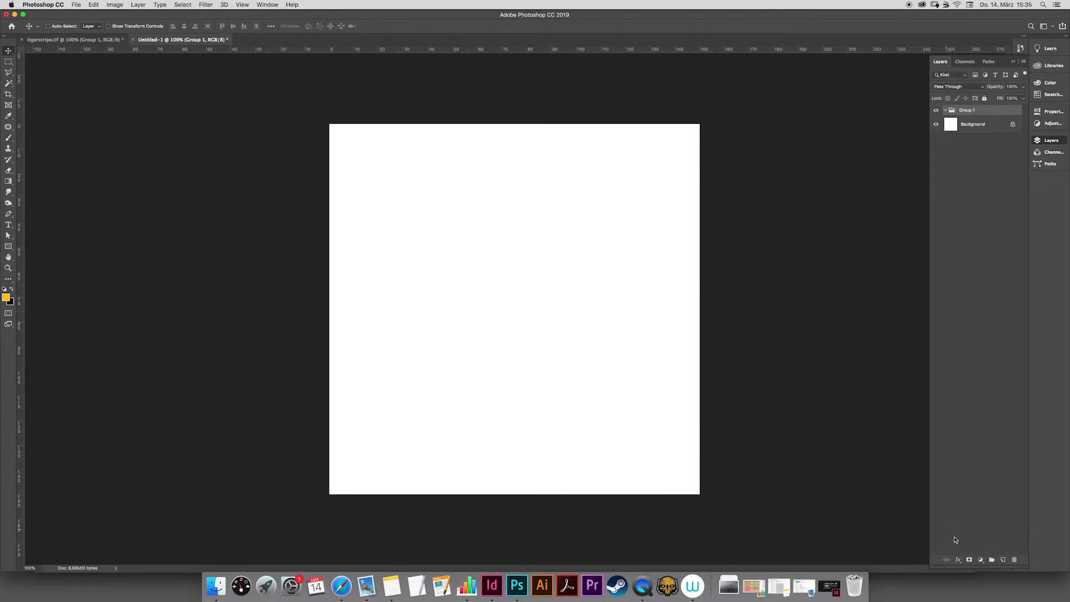
- Add a Solid Color fill layer in light tan #d3c9a6 inside the group
left_click(980, 560)
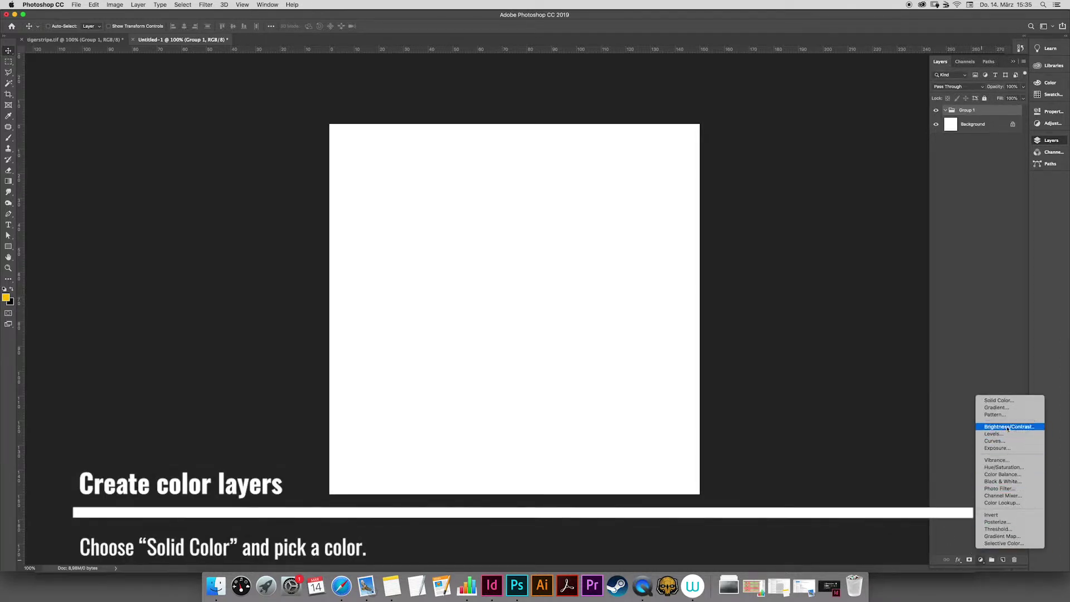
left_click(1004, 401)
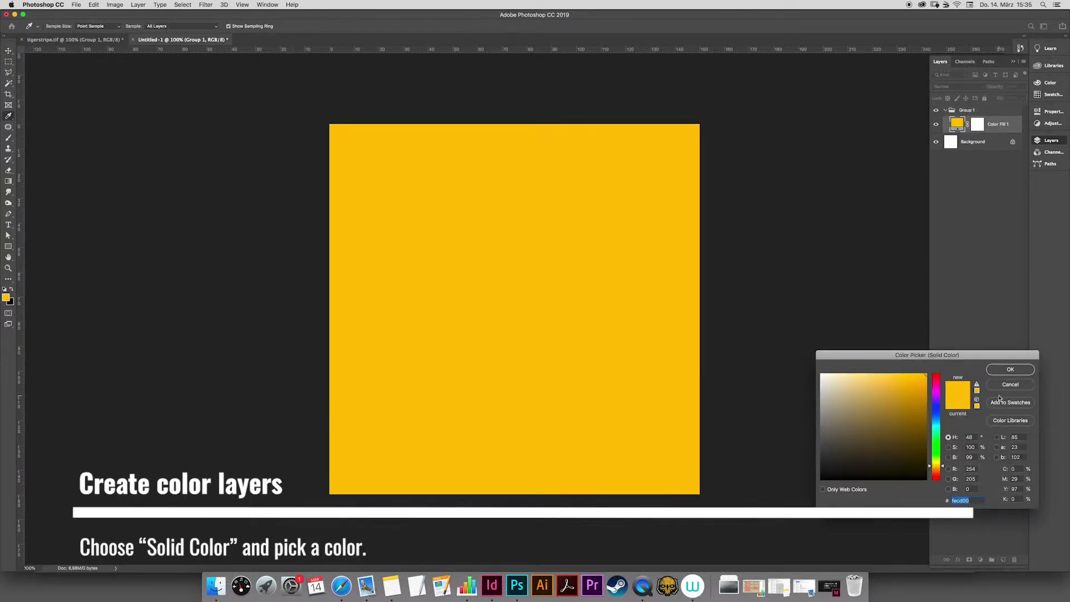
left_click(847, 393)
left_click(842, 392)
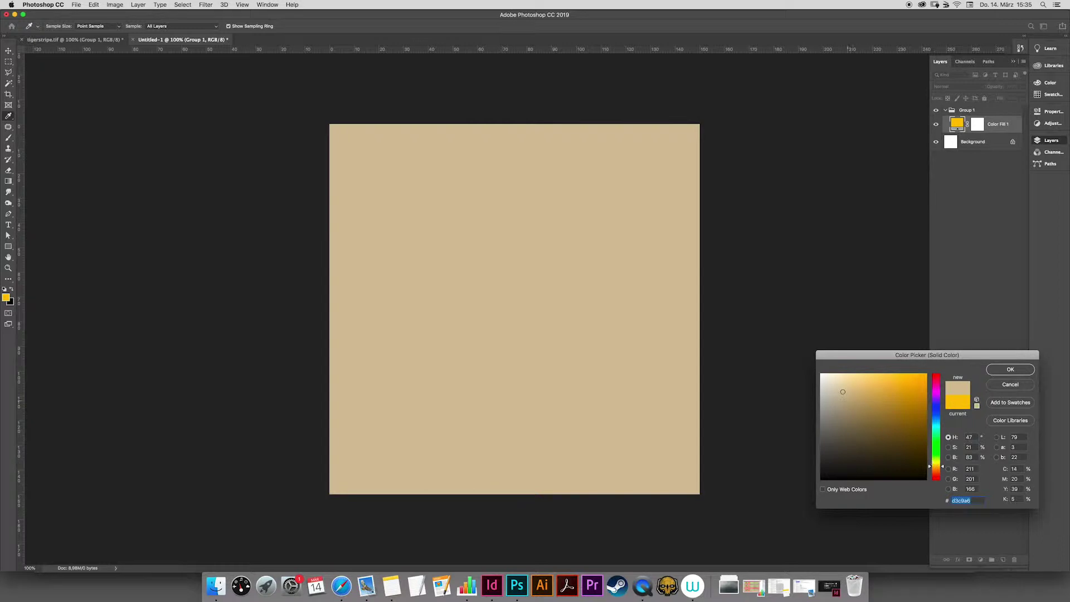
left_click(997, 370)
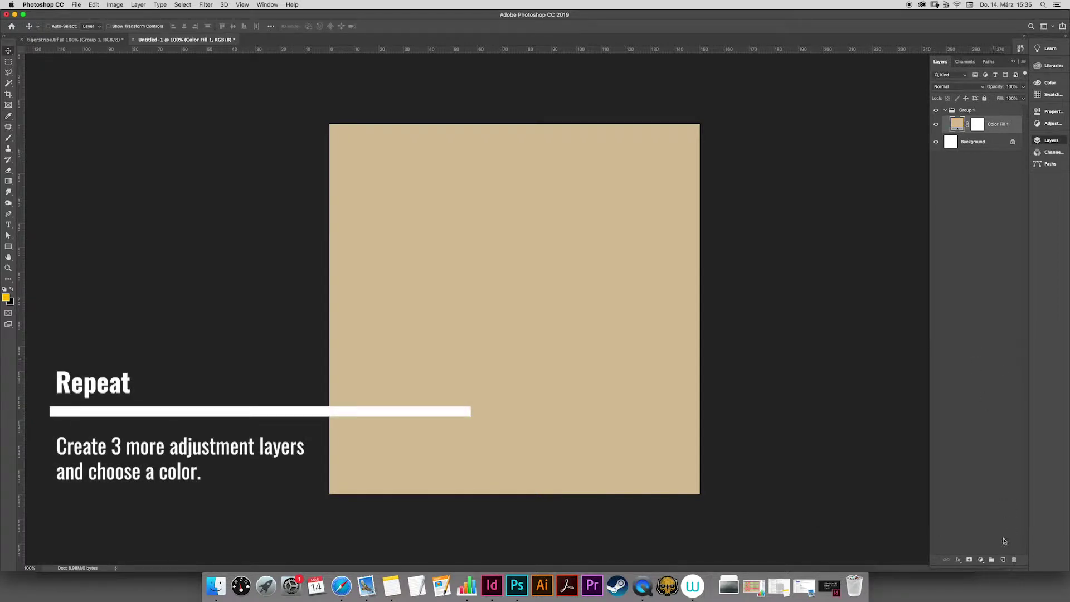
- Add a second Solid Color fill layer in dark olive green, hue 76°, saturation 38%, brightness 29%
left_click(980, 559)
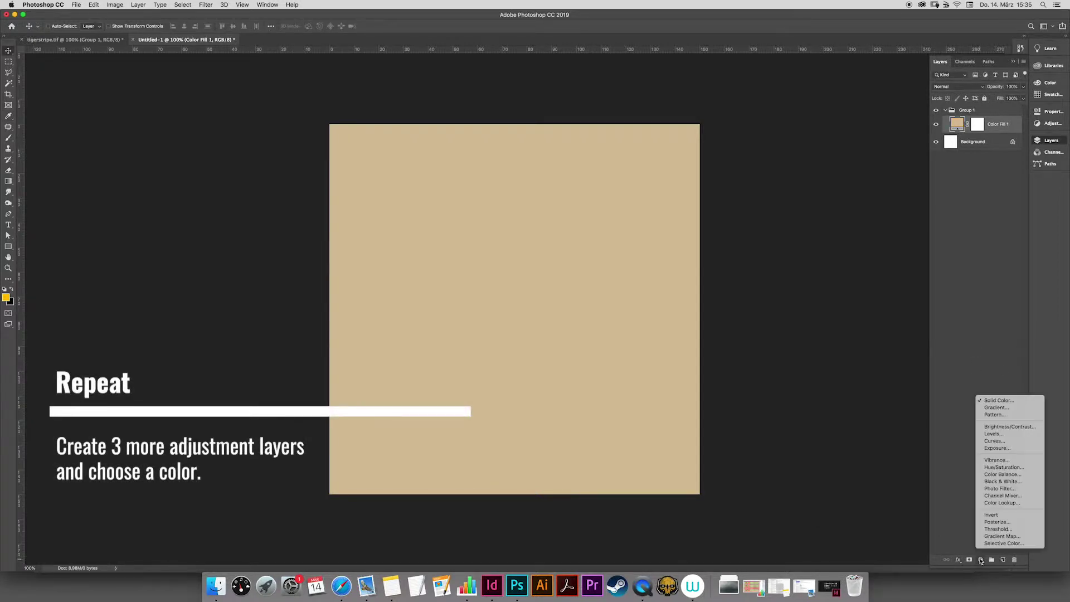
left_click(1012, 403)
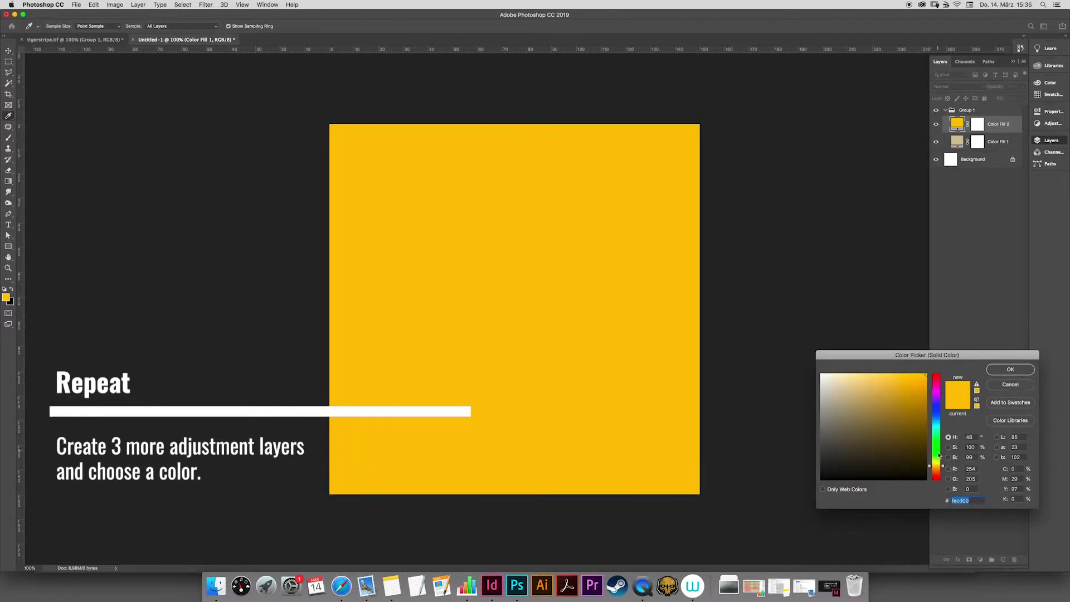
left_click_drag(936, 461, 936, 458)
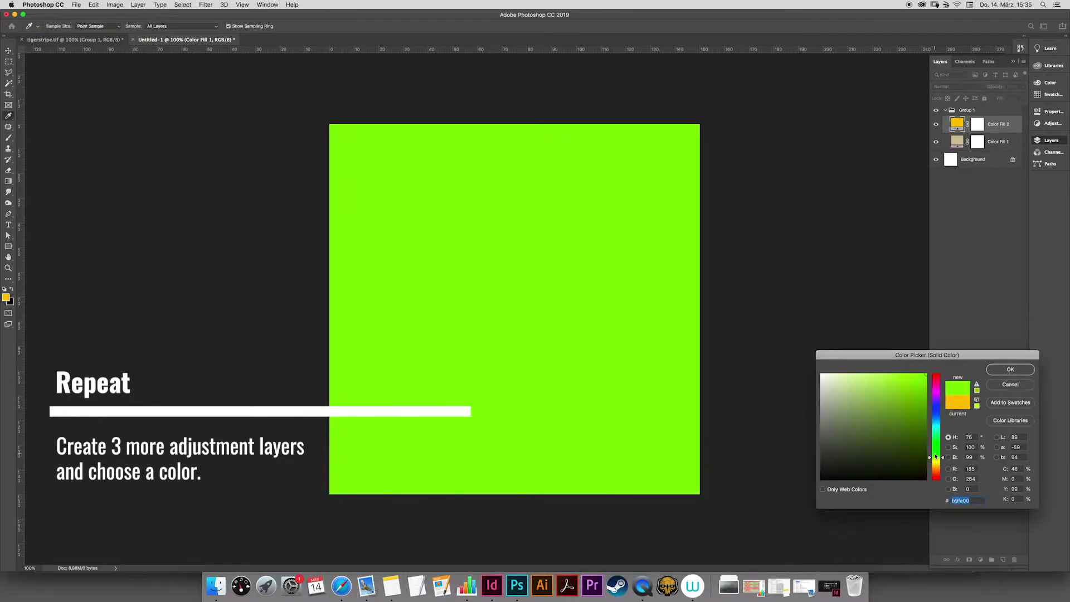
left_click(856, 441)
mouse_move(856, 441)
left_mouse_down()
mouse_move(869, 446)
mouse_move(859, 450)
left_mouse_up()
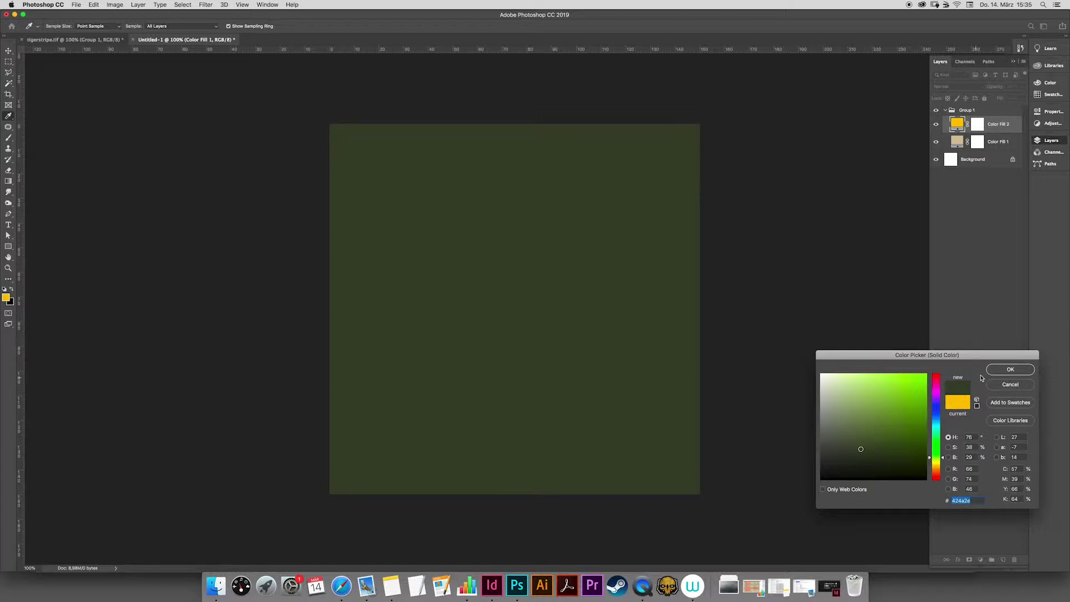
left_click(997, 372)
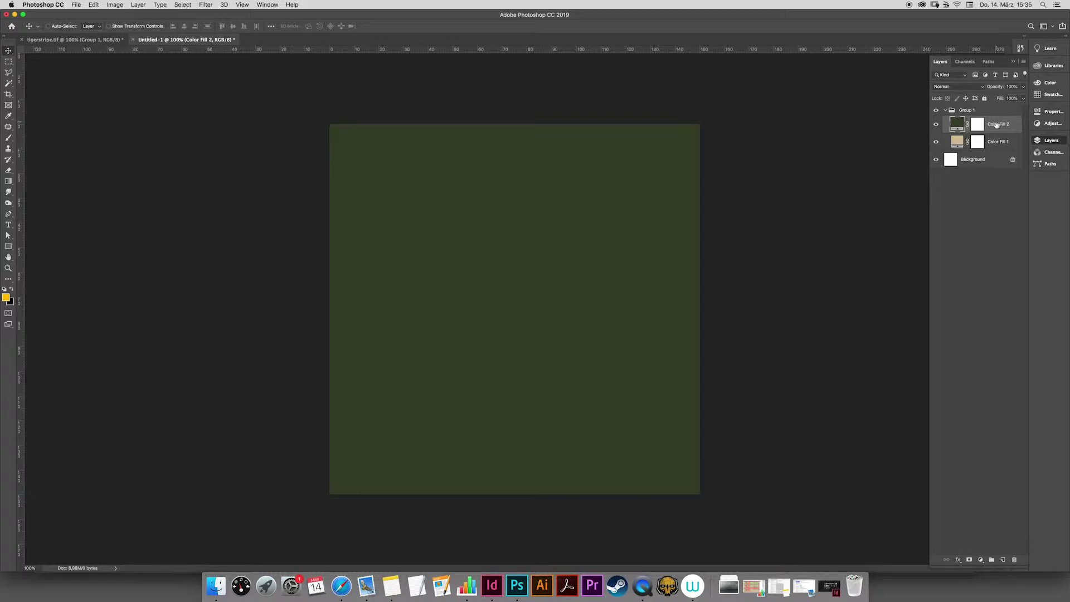
- Add a third Solid Color fill layer in dark brown above the olive green one
left_click(980, 559)
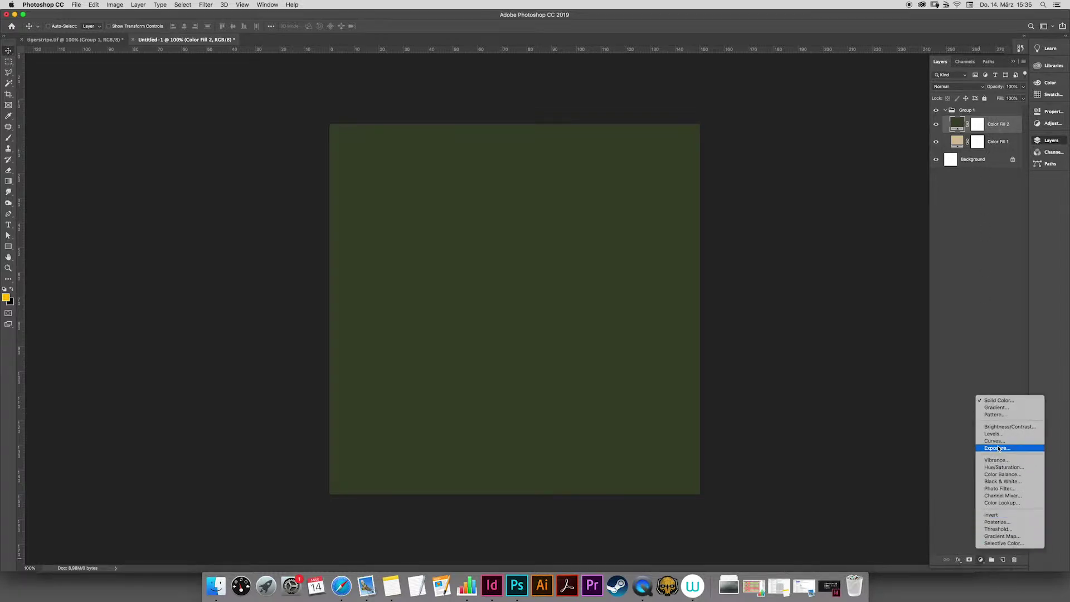
left_click(1001, 400)
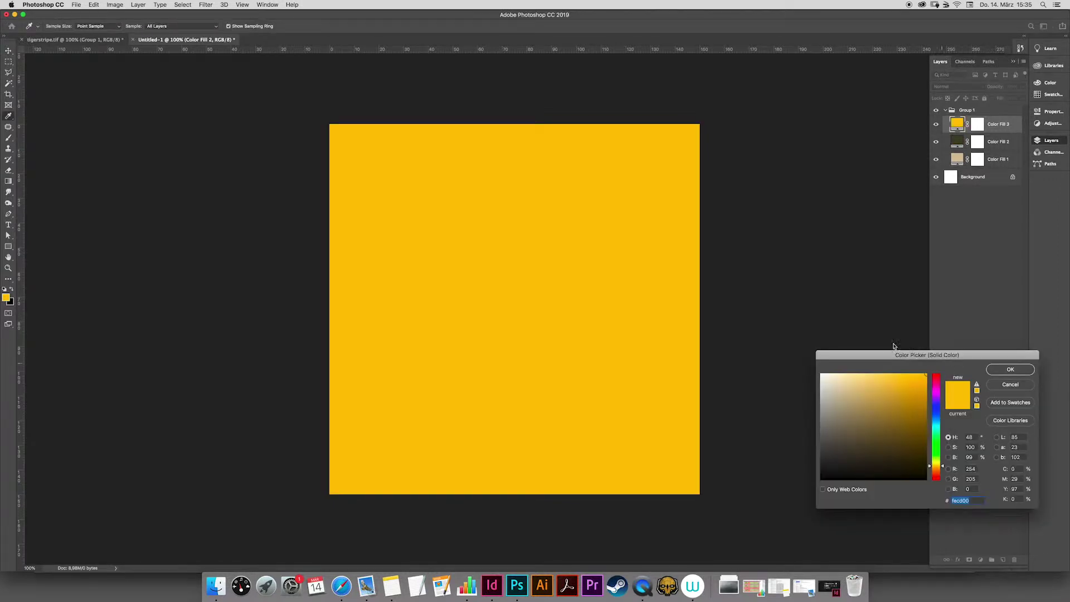
left_click(894, 452)
left_click_drag(894, 451, 874, 447)
left_click_drag(946, 468, 943, 471)
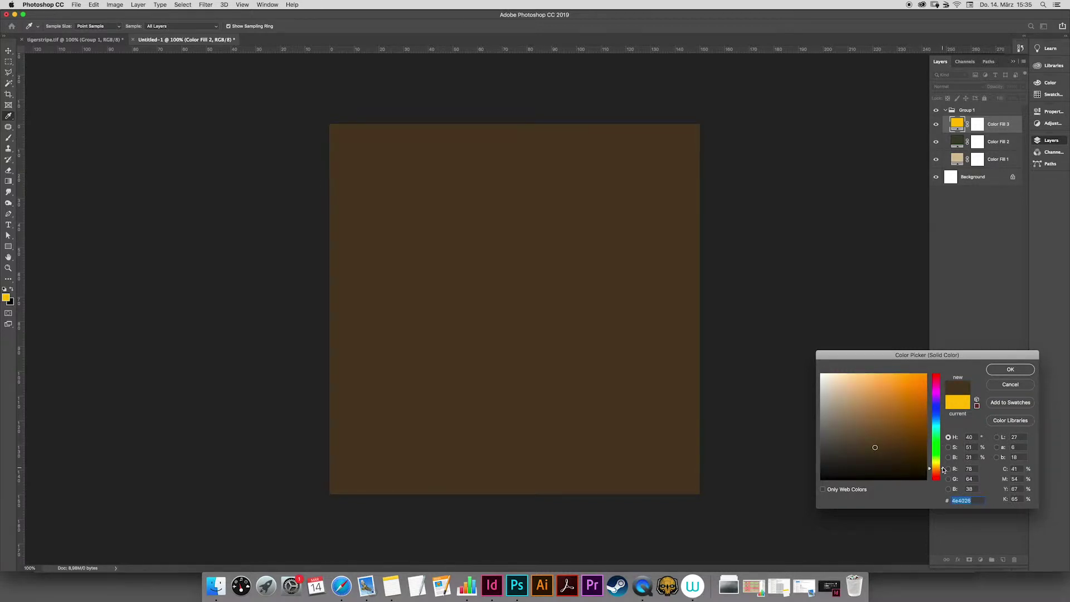
left_click_drag(942, 471, 943, 472)
left_click_drag(885, 452, 876, 447)
left_click(1009, 369)
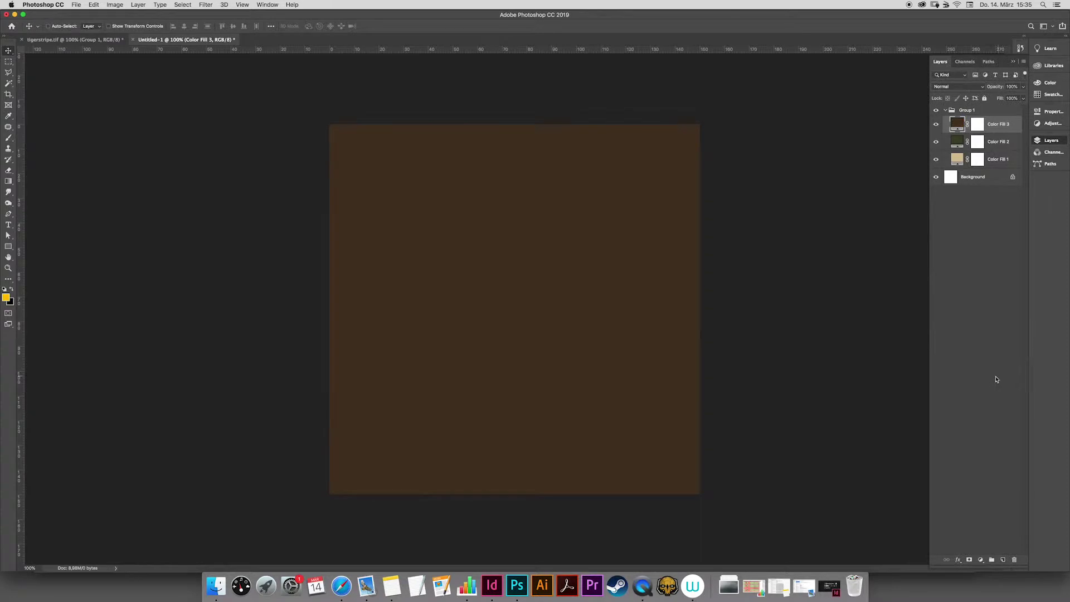
- Add a fourth Solid Color fill layer in near-black above the brown one
left_click(980, 560)
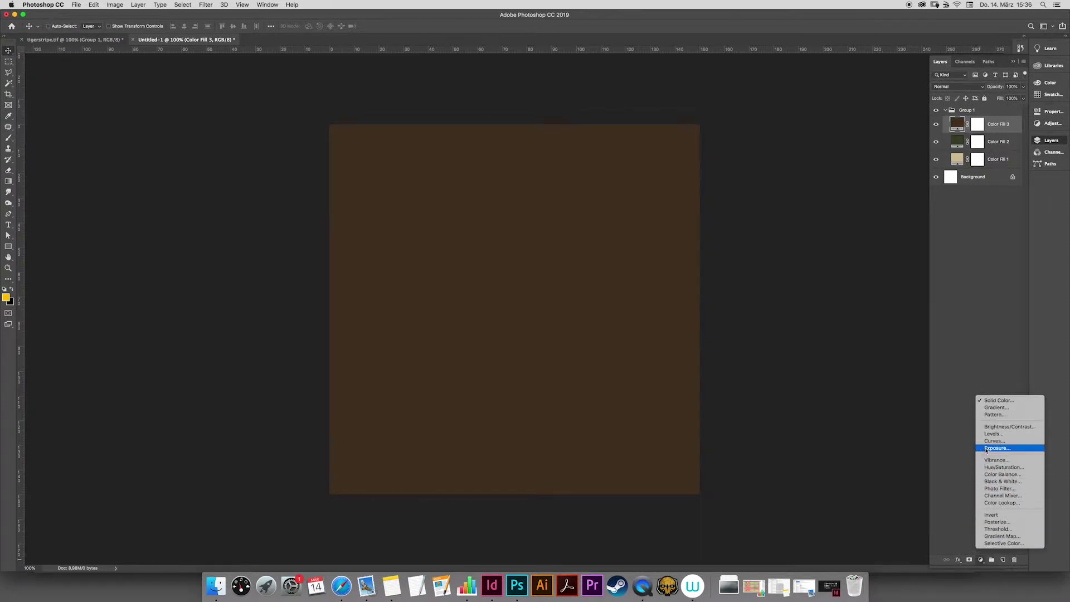
left_click(997, 401)
left_click_drag(853, 467, 820, 475)
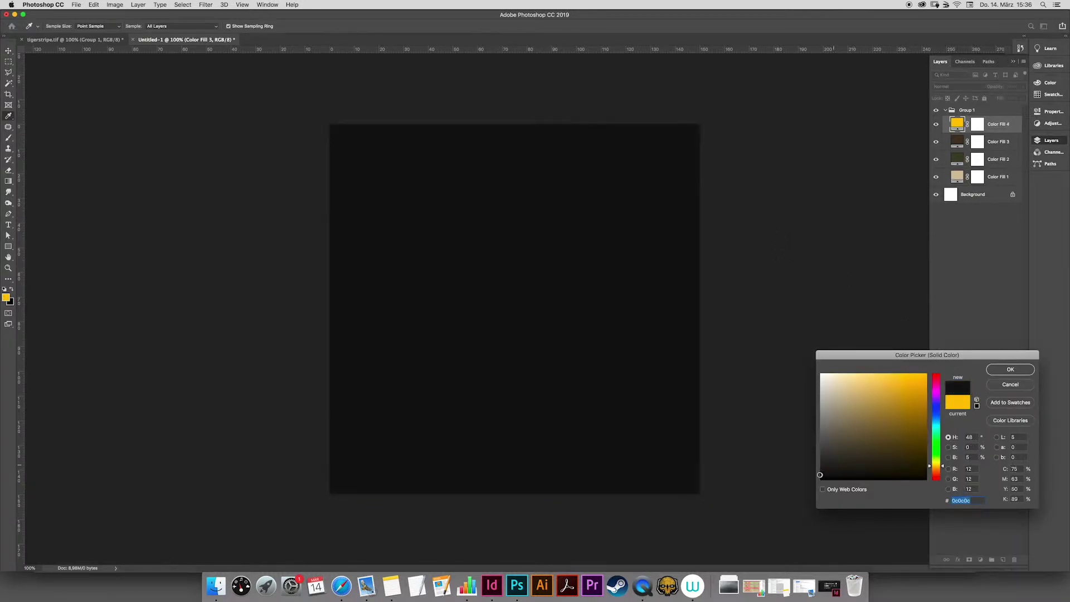
left_click_drag(819, 477, 819, 475)
left_click(1002, 370)
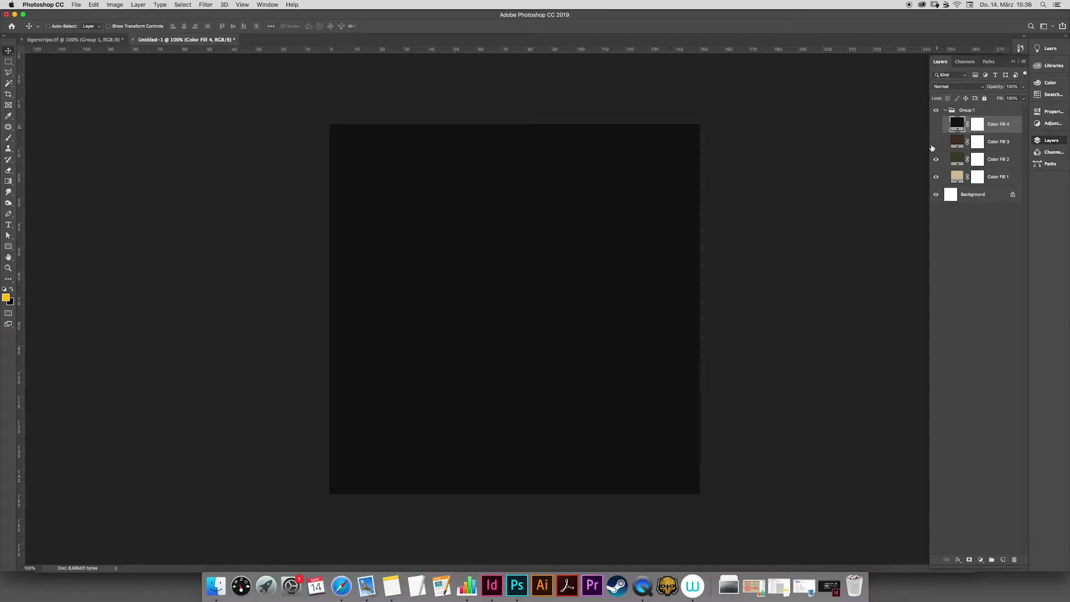
- Hide the black and brown fill layers, target the green layer's mask and choose the Hard Round Pressure brush at 100% hardness
left_click_drag(936, 123, 936, 142)
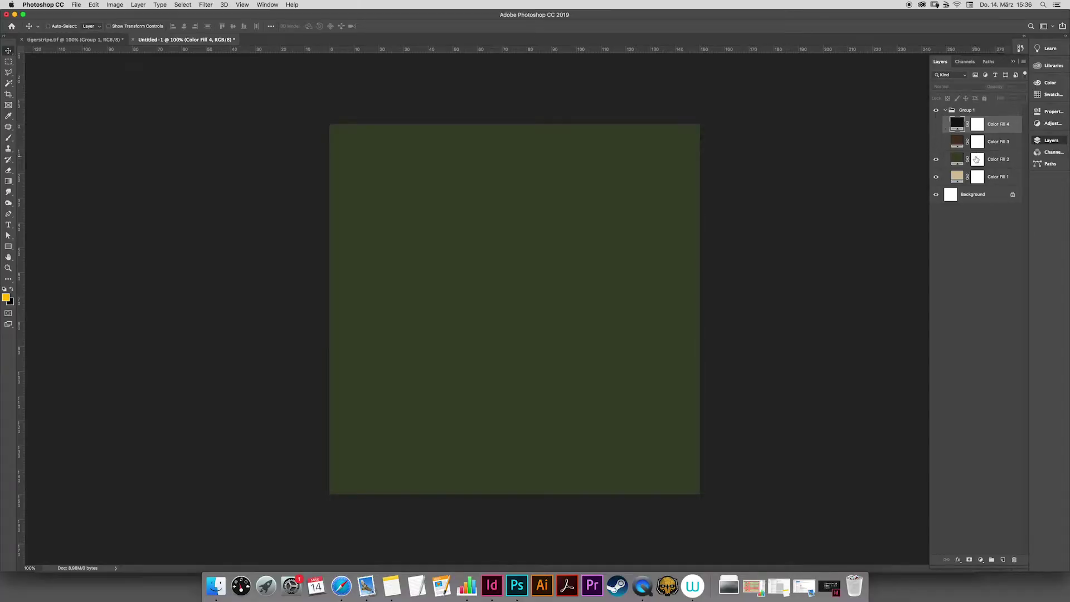
left_click(9, 139)
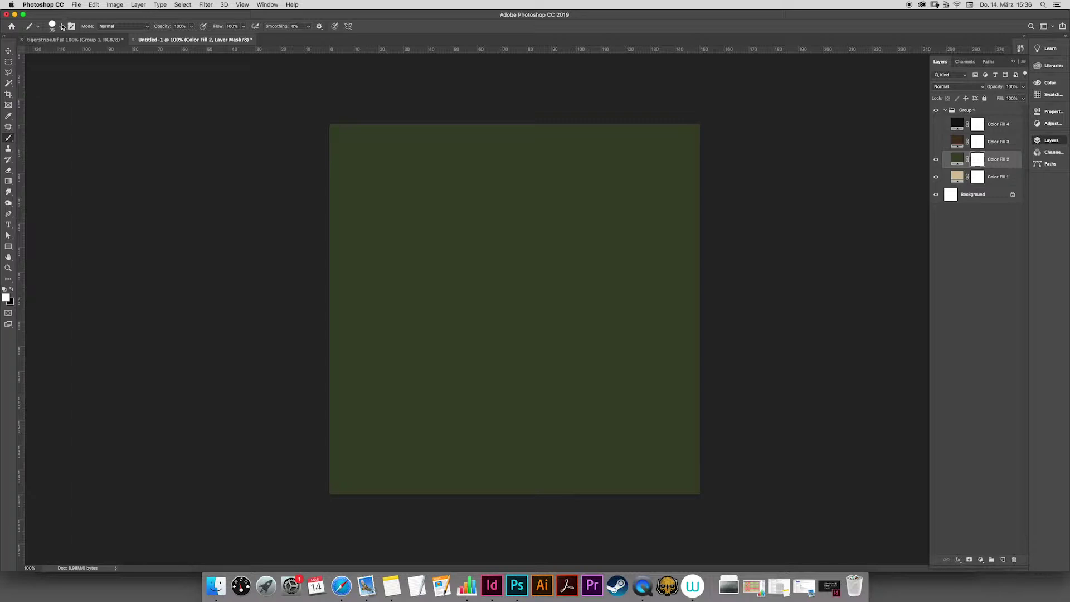
left_click(62, 26)
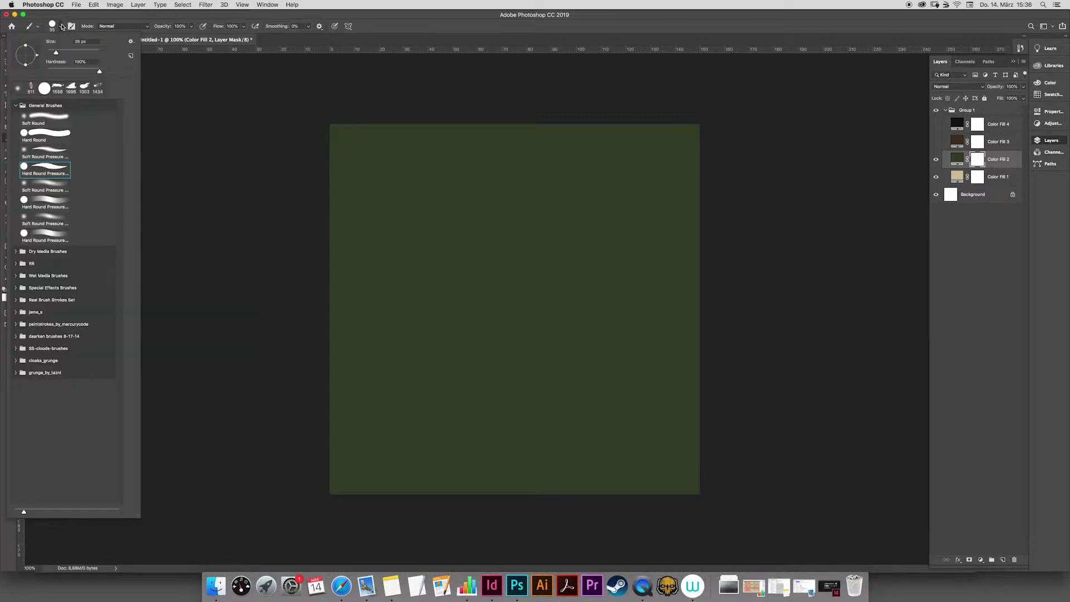
left_click(49, 169)
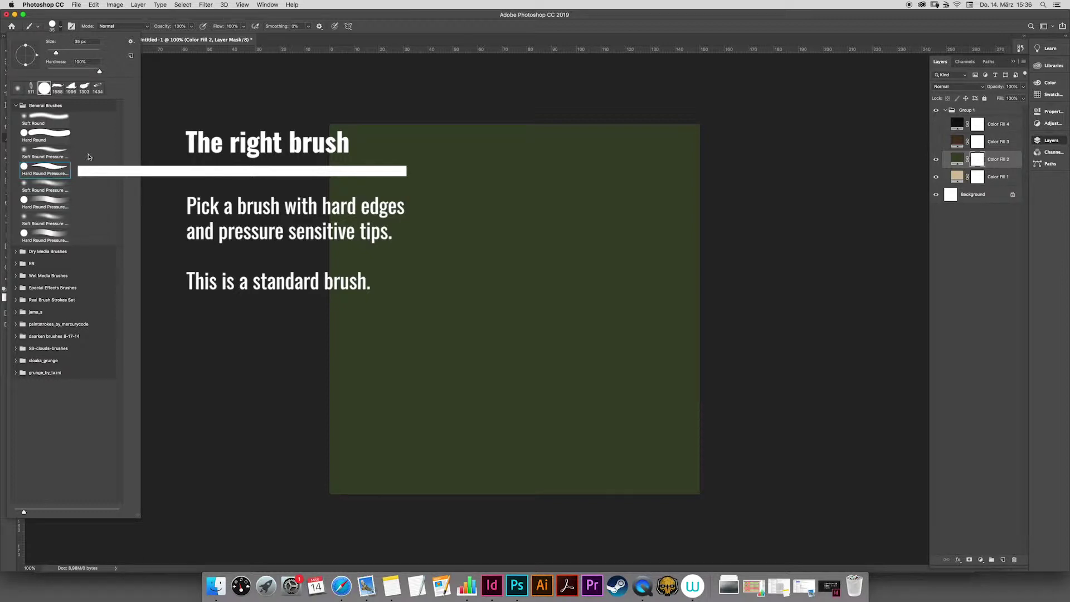
left_click(298, 271)
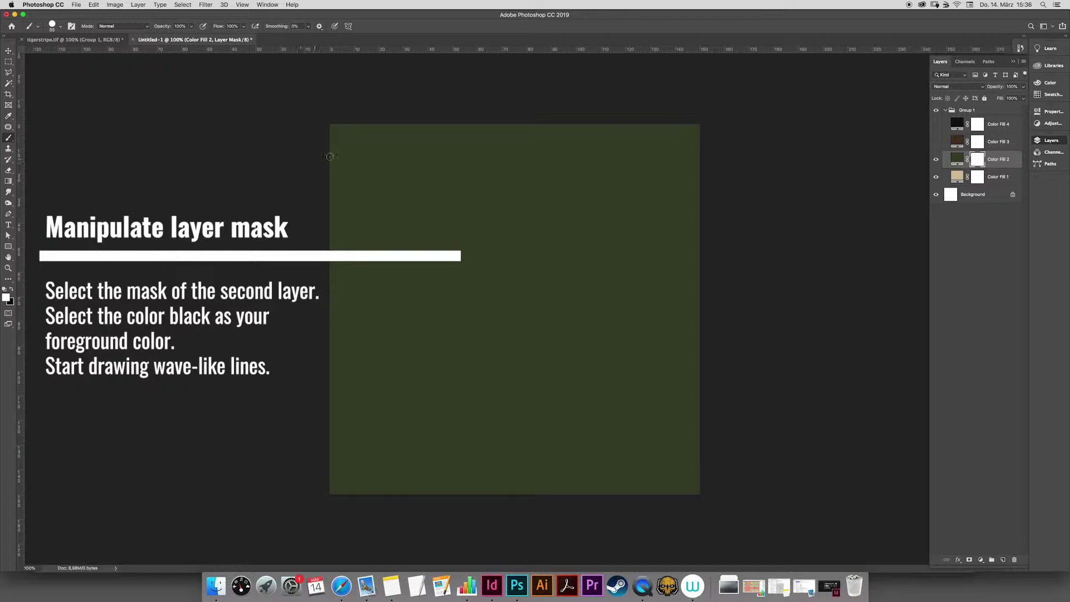
- Paint wave-like black strokes on the green layer's mask, sweeping from the canvas's upper left edge towards its upper right edge
key("x")
left_click_drag(318, 159, 493, 167)
left_click_drag(309, 191, 502, 167)
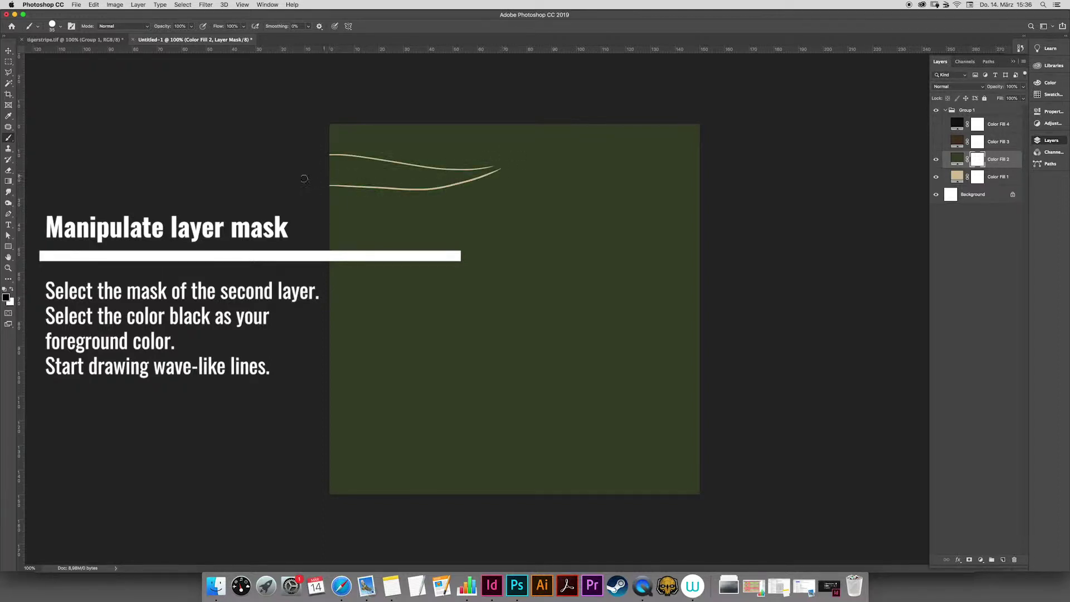
left_click_drag(304, 179, 524, 157)
left_click_drag(315, 191, 527, 166)
left_click_drag(397, 196, 554, 156)
left_click_drag(314, 153, 566, 158)
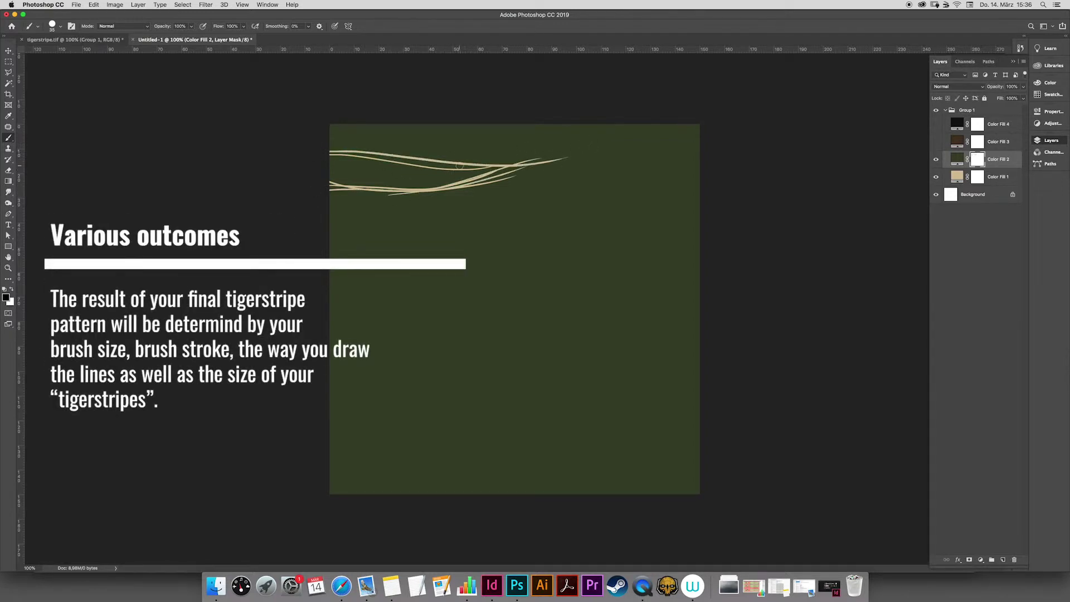
left_click_drag(314, 151, 558, 154)
left_click_drag(362, 152, 583, 153)
left_click_drag(337, 205, 573, 157)
left_click_drag(721, 145, 471, 211)
mouse_move(314, 204)
left_mouse_down()
mouse_move(474, 200)
mouse_move(600, 156)
left_mouse_up()
mouse_move(439, 201)
left_mouse_down()
mouse_move(706, 139)
mouse_move(500, 198)
left_mouse_up()
mouse_move(700, 138)
left_mouse_down()
mouse_move(565, 162)
mouse_move(521, 182)
left_mouse_up()
- Fill the strip along the canvas's upper edge with dense, long black strokes on the green layer's mask
left_click_drag(312, 133, 602, 139)
left_click_drag(357, 133, 599, 145)
left_click_drag(390, 140, 644, 131)
left_click_drag(480, 138, 738, 112)
left_click_drag(659, 121, 414, 126)
left_click_drag(483, 140, 730, 107)
mouse_move(565, 146)
left_mouse_down()
mouse_move(714, 109)
mouse_move(677, 123)
left_mouse_up()
left_click_drag(509, 142, 747, 126)
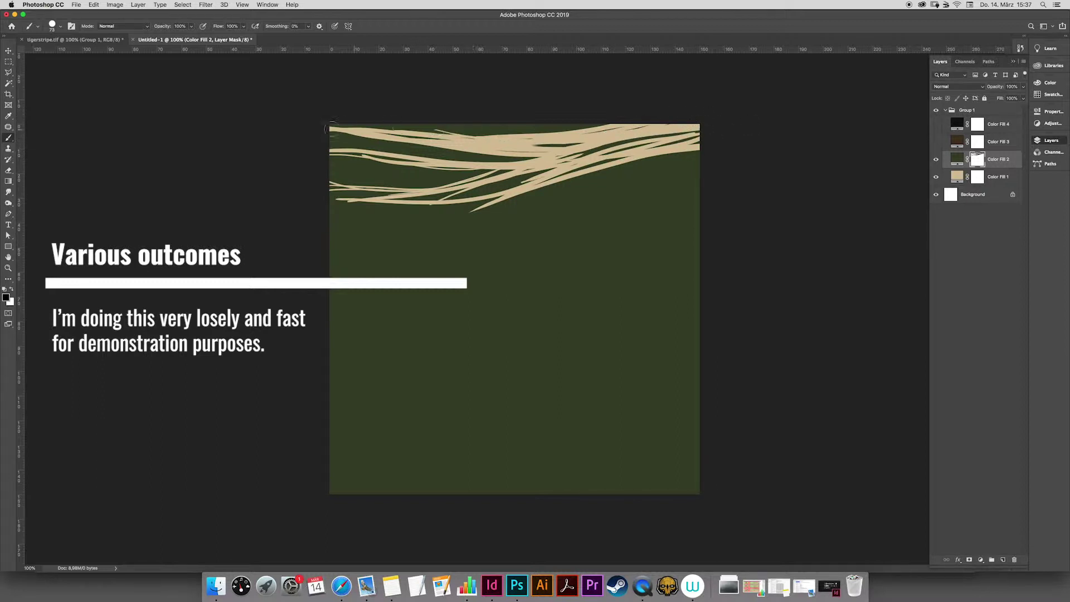
left_click_drag(529, 146, 709, 124)
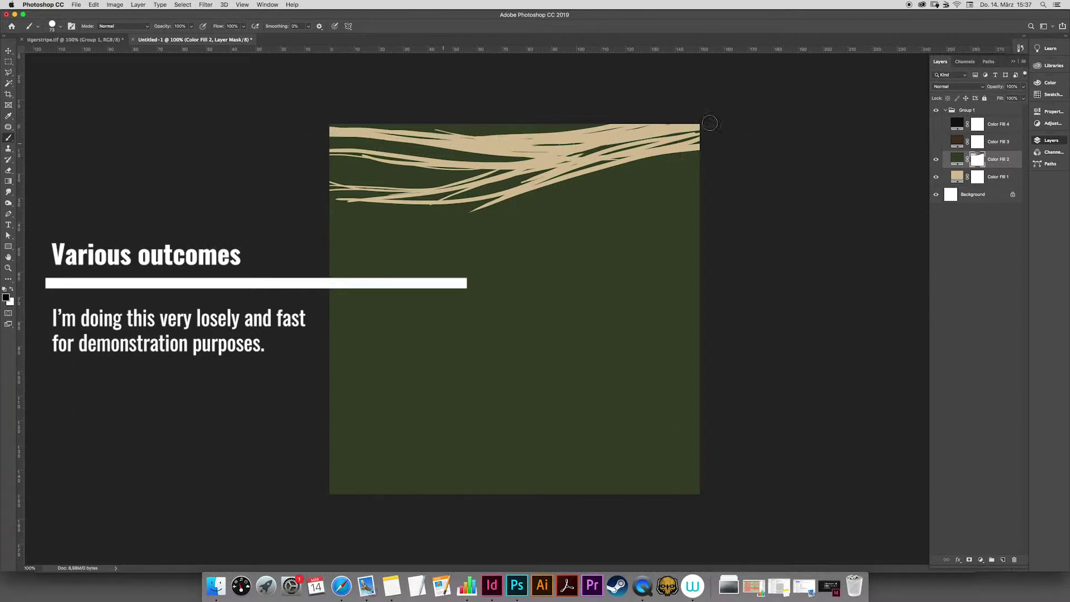
mouse_move(472, 155)
left_mouse_down()
mouse_move(248, 131)
mouse_move(525, 158)
left_mouse_up()
- Paint a second wavy band of black mask strokes across the full width below the first, undoing the misplaced first stroke
mouse_move(318, 198)
left_mouse_down()
mouse_move(534, 203)
mouse_move(740, 172)
mouse_move(239, 245)
left_mouse_up()
key("super+z")
left_click_drag(312, 222, 610, 215)
mouse_move(724, 186)
left_mouse_down()
mouse_move(485, 207)
mouse_move(703, 209)
mouse_move(301, 210)
mouse_move(721, 206)
mouse_move(555, 212)
left_mouse_up()
mouse_move(446, 194)
left_mouse_down()
mouse_move(613, 200)
mouse_move(713, 166)
left_mouse_up()
left_click_drag(332, 226, 581, 221)
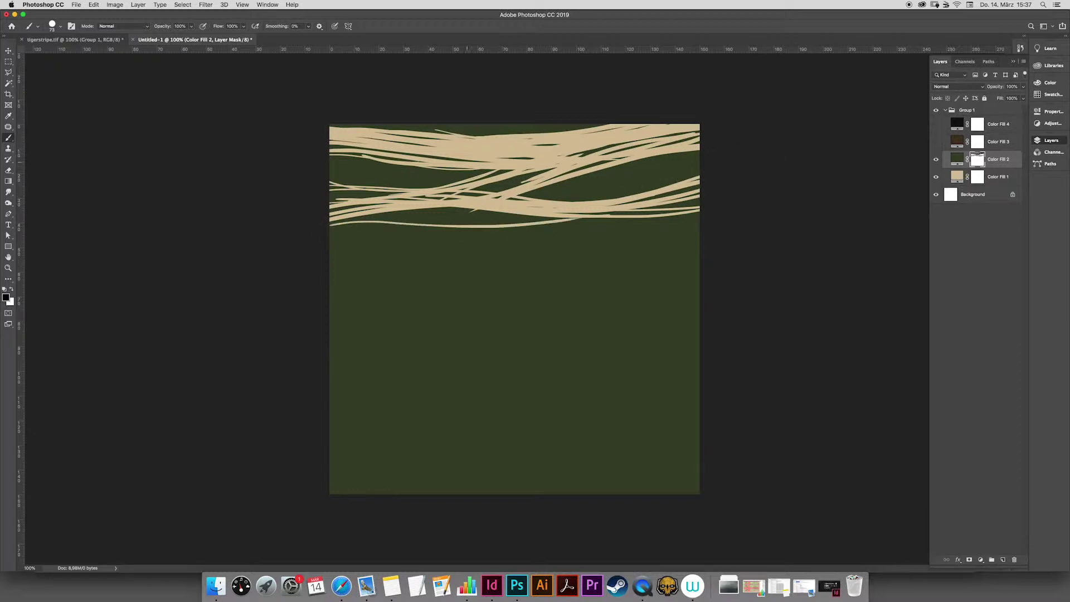
mouse_move(588, 119)
left_mouse_down()
mouse_move(423, 127)
mouse_move(530, 119)
left_mouse_up()
mouse_move(721, 183)
left_mouse_down()
mouse_move(310, 220)
mouse_move(453, 229)
mouse_move(423, 240)
mouse_move(384, 239)
mouse_move(514, 221)
left_mouse_up()
mouse_move(343, 227)
left_mouse_down()
mouse_move(574, 234)
mouse_move(718, 220)
mouse_move(446, 234)
left_mouse_up()
mouse_move(697, 177)
left_mouse_down()
mouse_move(546, 192)
mouse_move(769, 148)
left_mouse_up()
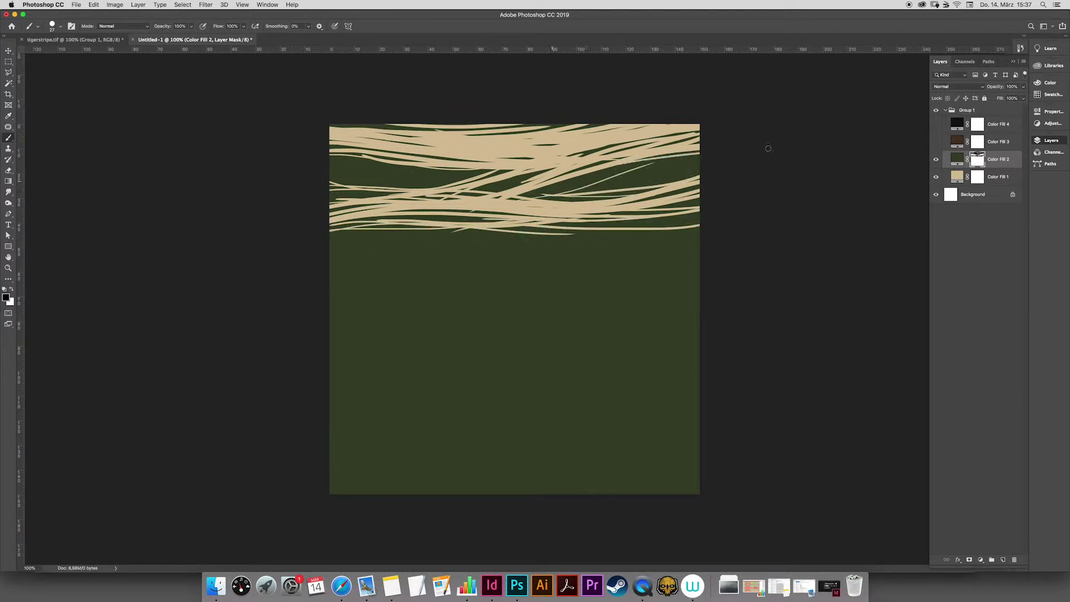
left_click_drag(317, 159, 423, 167)
mouse_move(298, 195)
left_mouse_down()
mouse_move(427, 196)
mouse_move(535, 173)
left_mouse_up()
left_click_drag(457, 195, 533, 173)
mouse_move(318, 223)
left_mouse_down()
mouse_move(718, 200)
mouse_move(491, 237)
left_mouse_up()
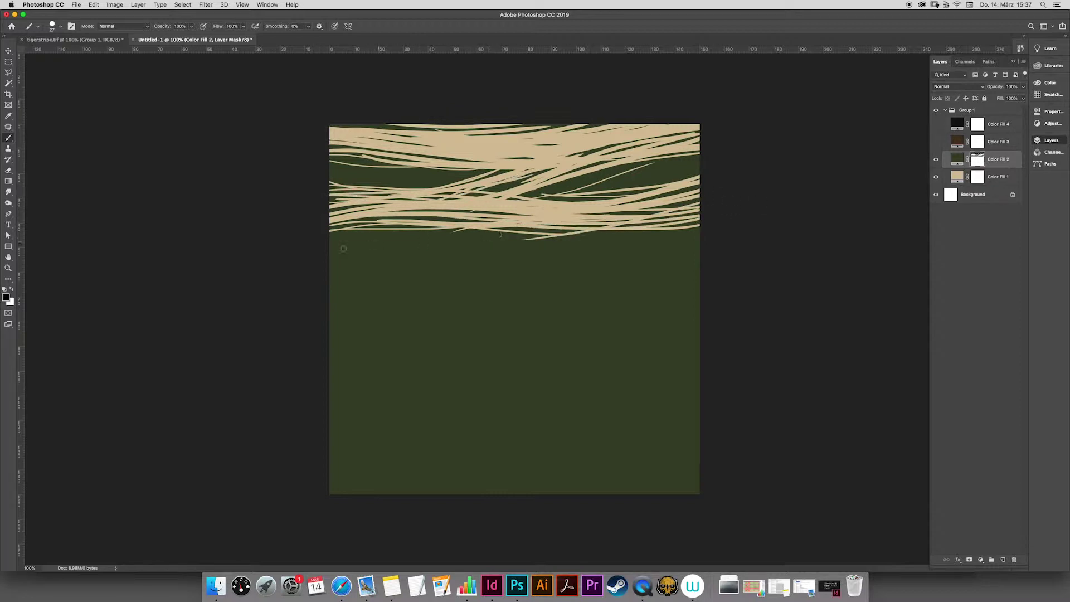
- Paint a third band of crossing wavy black strokes on the green layer's mask, across the canvas just above mid-height
mouse_move(326, 260)
left_mouse_down()
mouse_move(294, 263)
mouse_move(279, 251)
mouse_move(665, 244)
left_mouse_up()
left_click_drag(516, 250, 651, 233)
left_click_drag(456, 244, 647, 230)
left_click_drag(311, 280, 719, 287)
left_click_drag(361, 255, 724, 273)
left_click_drag(438, 258, 699, 273)
left_click_drag(360, 255, 699, 263)
left_click_drag(382, 252, 655, 270)
left_click_drag(424, 259, 602, 270)
left_click_drag(468, 261, 620, 269)
mouse_move(534, 262)
left_mouse_down()
mouse_move(696, 252)
mouse_move(515, 248)
mouse_move(703, 238)
mouse_move(431, 250)
left_mouse_up()
mouse_move(343, 292)
left_mouse_down()
mouse_move(518, 278)
mouse_move(274, 294)
mouse_move(524, 273)
mouse_move(335, 299)
left_mouse_up()
mouse_move(468, 276)
left_mouse_down()
mouse_move(669, 258)
mouse_move(335, 293)
mouse_move(705, 245)
mouse_move(496, 263)
mouse_move(600, 254)
left_mouse_up()
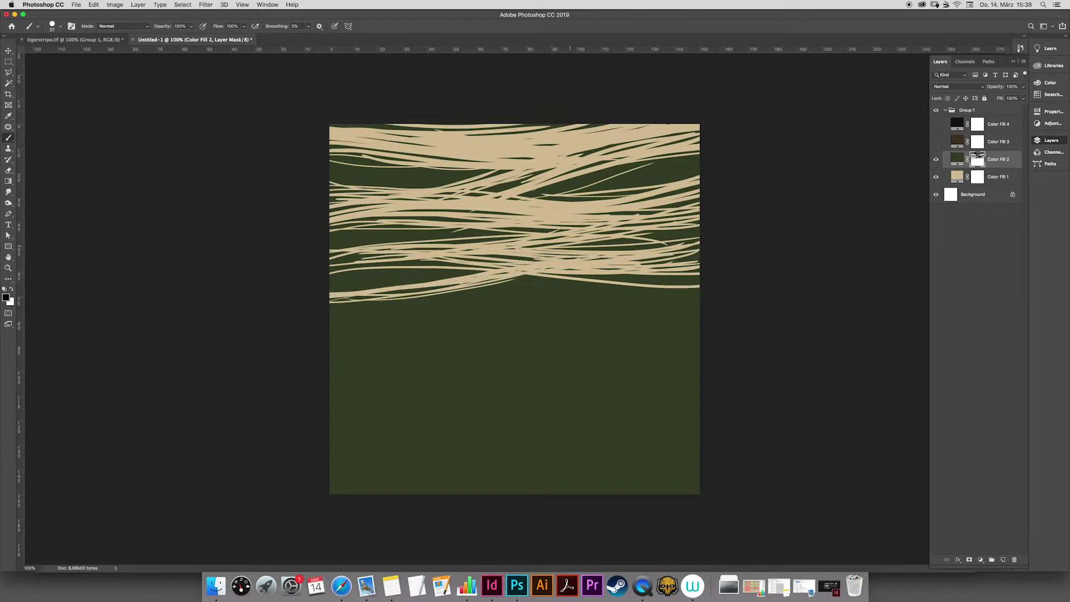
- Thicken the third band and add a broad wavy stripe beneath it with black strokes on the green layer's mask
left_click_drag(312, 271, 433, 260)
left_click_drag(335, 253, 428, 251)
left_click_drag(326, 273, 580, 257)
left_click_drag(306, 308, 580, 279)
left_click_drag(421, 309, 435, 309)
left_click_drag(301, 314, 723, 301)
mouse_move(401, 293)
left_mouse_down()
mouse_move(710, 287)
mouse_move(700, 301)
left_mouse_up()
left_click_drag(473, 289, 641, 287)
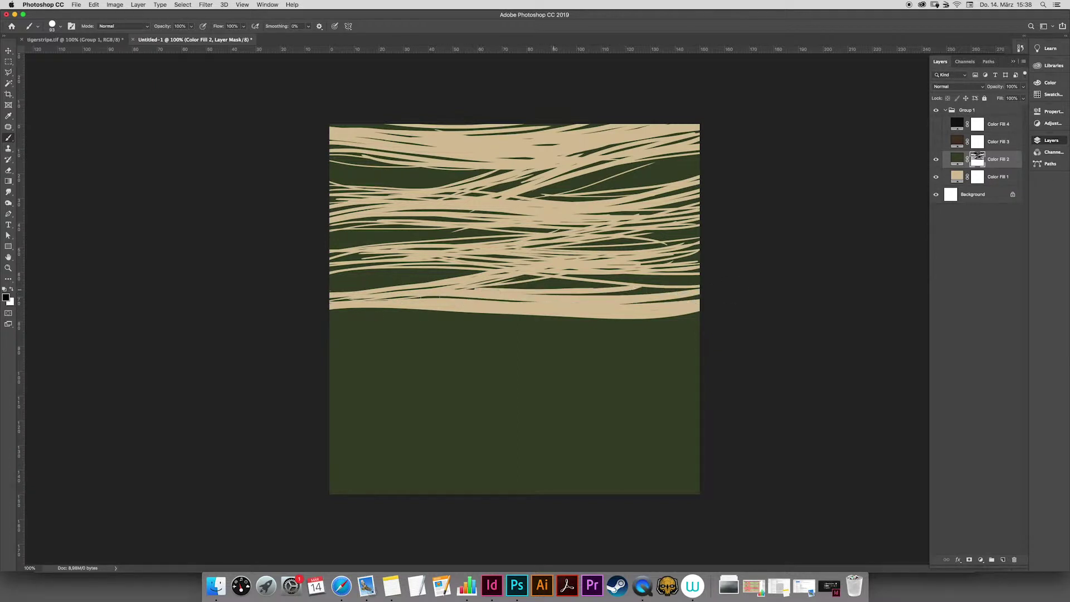
mouse_move(383, 298)
left_mouse_down()
mouse_move(361, 297)
mouse_move(585, 282)
left_mouse_up()
left_click_drag(501, 285, 699, 277)
mouse_move(517, 287)
left_mouse_down()
mouse_move(700, 279)
mouse_move(695, 289)
left_mouse_up()
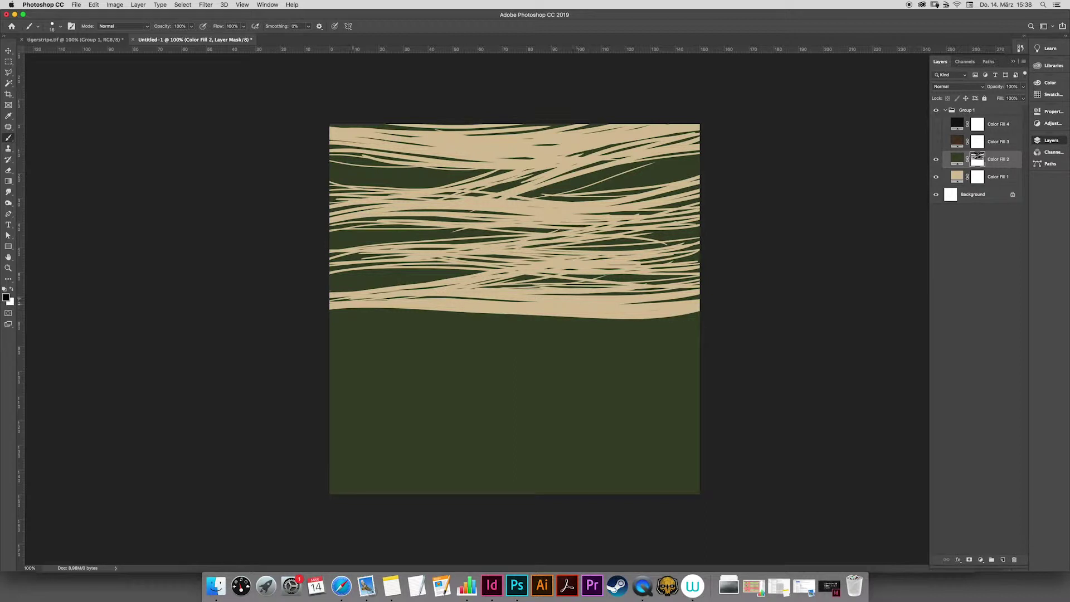
- Paint long thin white strokes through the lowest broad stripe on the green layer's mask to bring back green lines
key("x")
left_click_drag(333, 308, 635, 302)
left_click_drag(392, 300, 606, 295)
left_click_drag(330, 299, 582, 297)
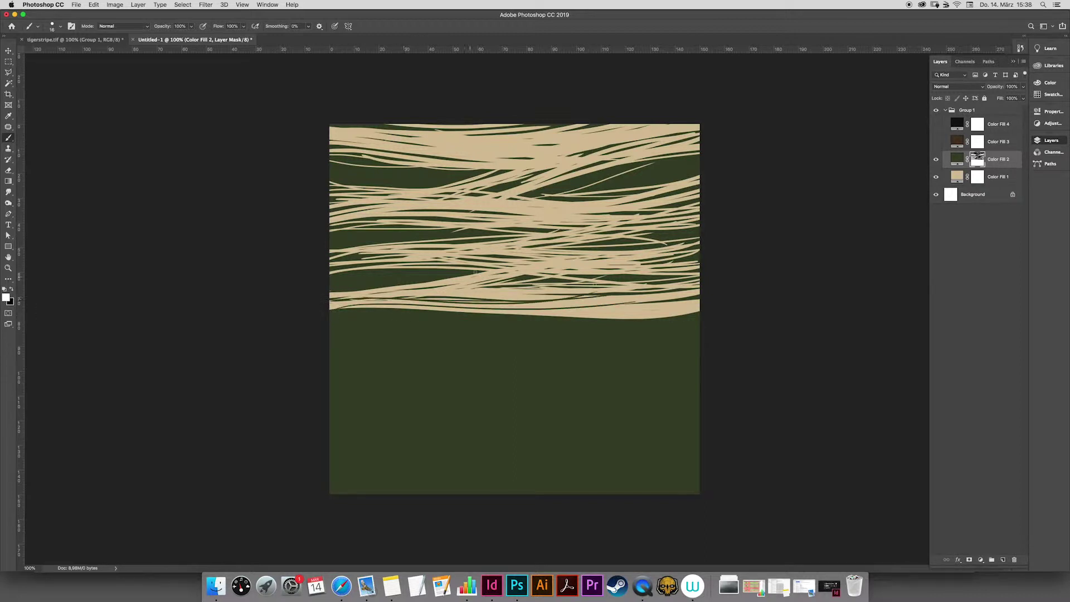
- Break up the third band with thin white strokes on the green layer's mask, from the canvas's middle to its right edge
left_click_drag(465, 271, 553, 269)
left_click_drag(450, 262, 592, 266)
left_click_drag(393, 258, 726, 257)
left_click_drag(491, 265, 674, 262)
mouse_move(528, 262)
left_mouse_down()
mouse_move(691, 255)
mouse_move(669, 250)
left_mouse_up()
mouse_move(605, 266)
left_mouse_down()
mouse_move(723, 245)
mouse_move(700, 254)
left_mouse_up()
- Add thin black strokes on the green layer's mask at the third band's right end and beneath the upper-right green patch
key("x")
left_click_drag(667, 253, 727, 246)
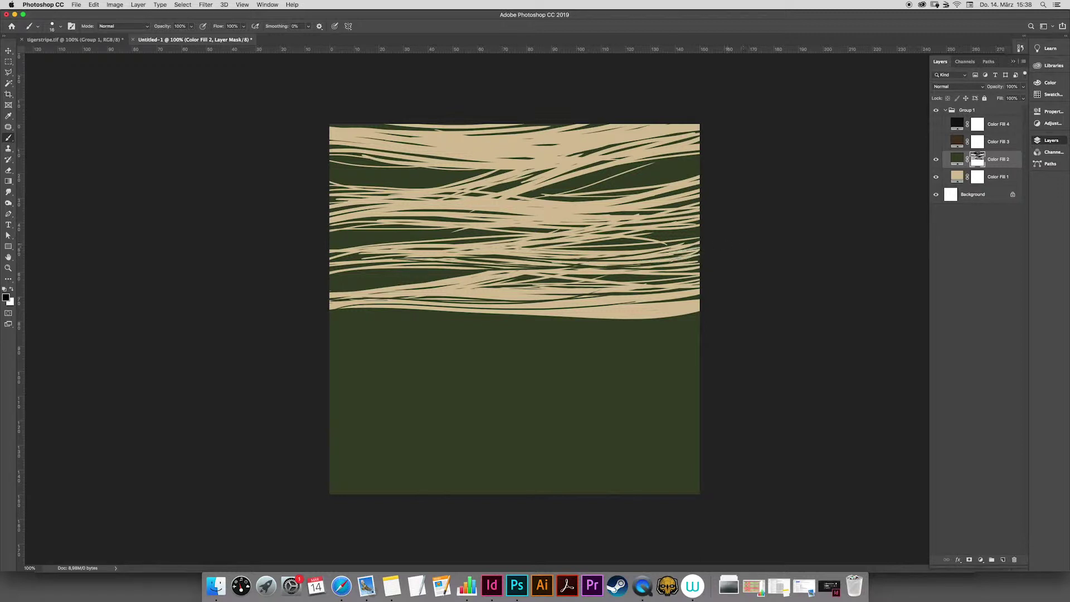
left_click_drag(638, 265, 700, 261)
left_click_drag(540, 253, 682, 272)
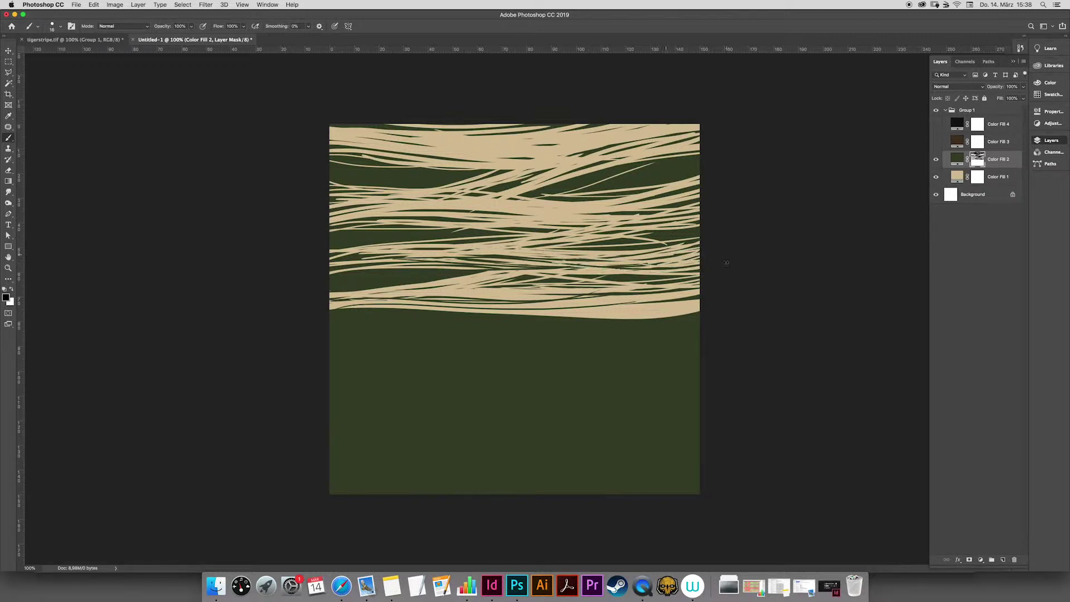
left_click_drag(575, 244, 711, 244)
mouse_move(582, 195)
left_mouse_down()
mouse_move(700, 170)
mouse_move(667, 183)
left_mouse_up()
left_click_drag(490, 190, 700, 184)
left_click_drag(529, 200, 695, 186)
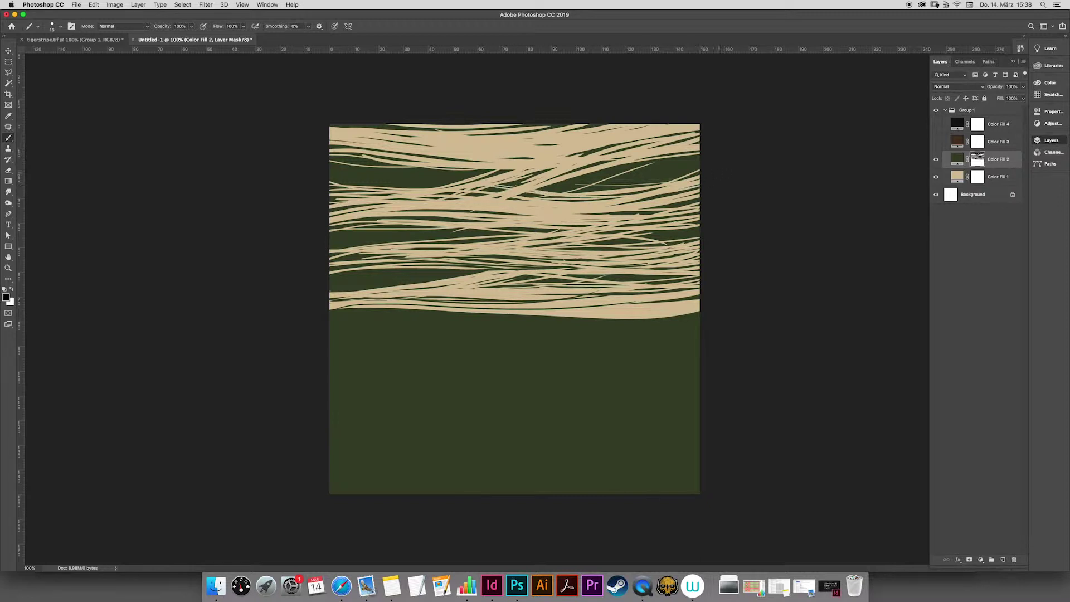
- Widen the lowest stripe downward with many overlapping wavy black strokes across the canvas's full width on the green layer's mask
left_click_drag(432, 303, 572, 299)
left_click_drag(405, 302, 329, 315)
left_click_drag(445, 297, 543, 303)
left_click_drag(414, 300, 523, 303)
left_click_drag(330, 311, 547, 309)
left_click_drag(329, 329, 752, 308)
left_click_drag(343, 318, 418, 310)
left_click_drag(329, 316, 697, 322)
left_click_drag(473, 318, 700, 327)
left_click_drag(402, 316, 700, 325)
left_click_drag(322, 333, 700, 323)
mouse_move(463, 315)
left_mouse_down()
mouse_move(686, 327)
mouse_move(697, 316)
left_mouse_up()
left_click_drag(554, 324, 389, 320)
left_click_drag(500, 325, 389, 329)
left_click_drag(534, 337, 388, 324)
left_click_drag(582, 338, 502, 328)
left_click_drag(612, 332, 468, 326)
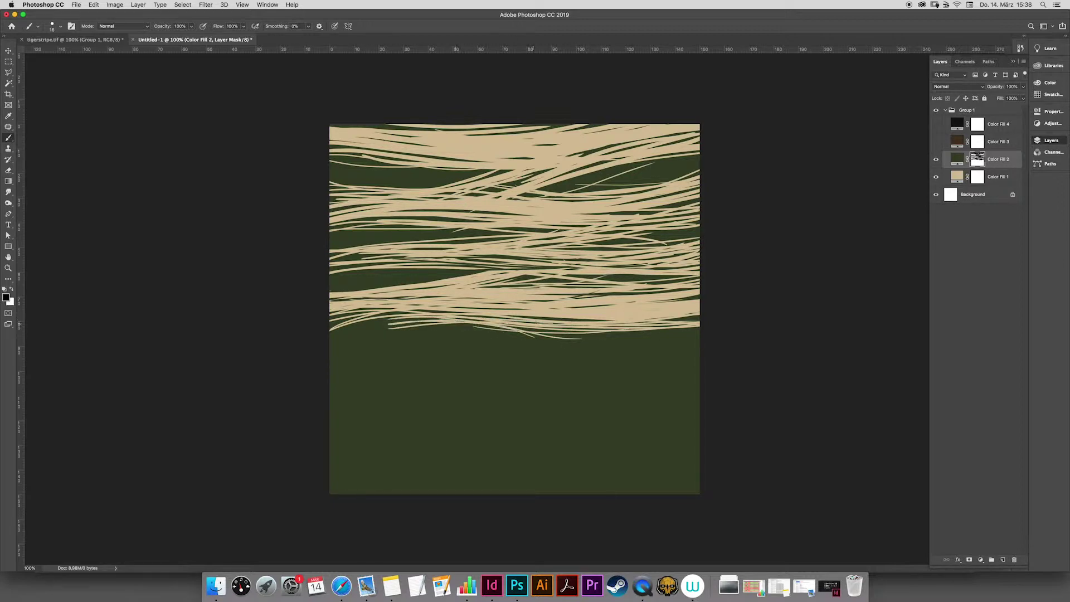
left_click_drag(348, 326, 411, 318)
left_click_drag(329, 341, 438, 322)
- Thin out the upper-left and upper-right green patches and the canvas's upper edge with fine black strokes on the mask
left_click_drag(337, 192, 482, 174)
left_click_drag(348, 156, 428, 173)
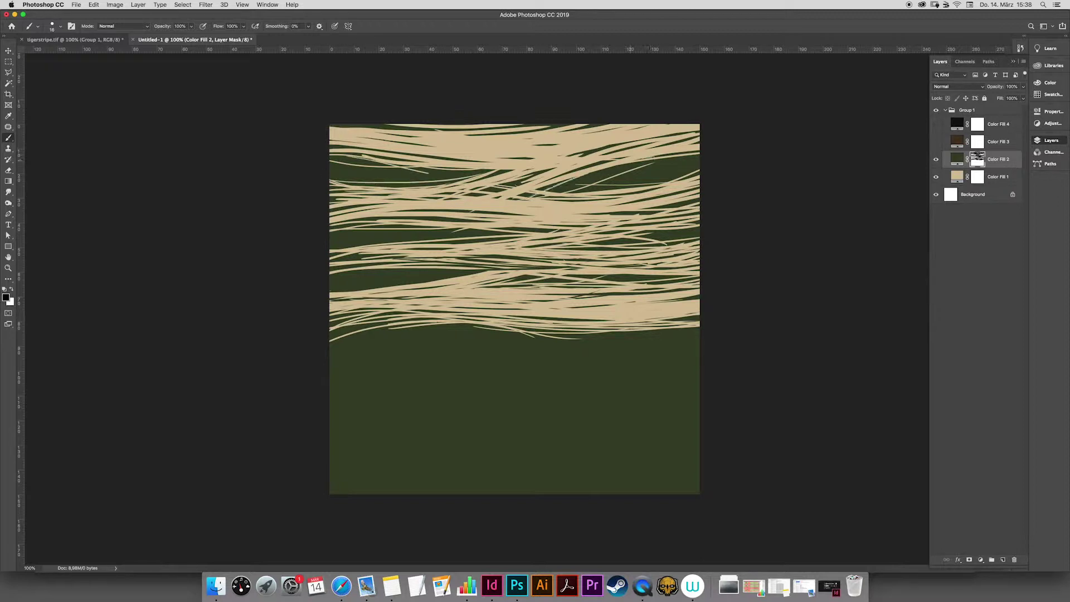
mouse_move(580, 178)
left_mouse_down()
mouse_move(690, 159)
mouse_move(551, 179)
left_mouse_up()
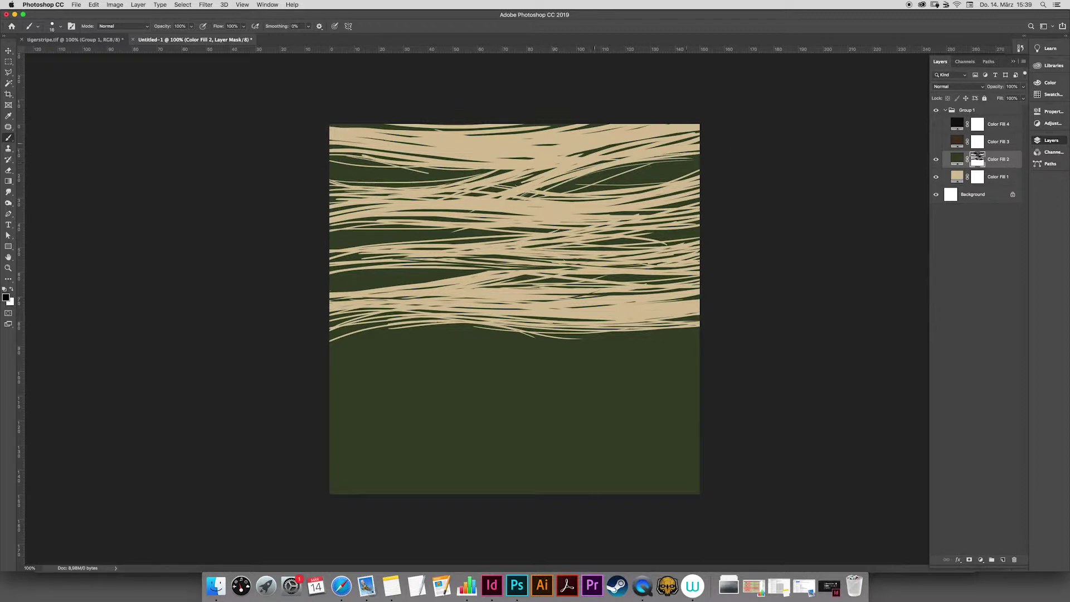
left_click_drag(330, 126, 550, 125)
left_click_drag(478, 129, 541, 124)
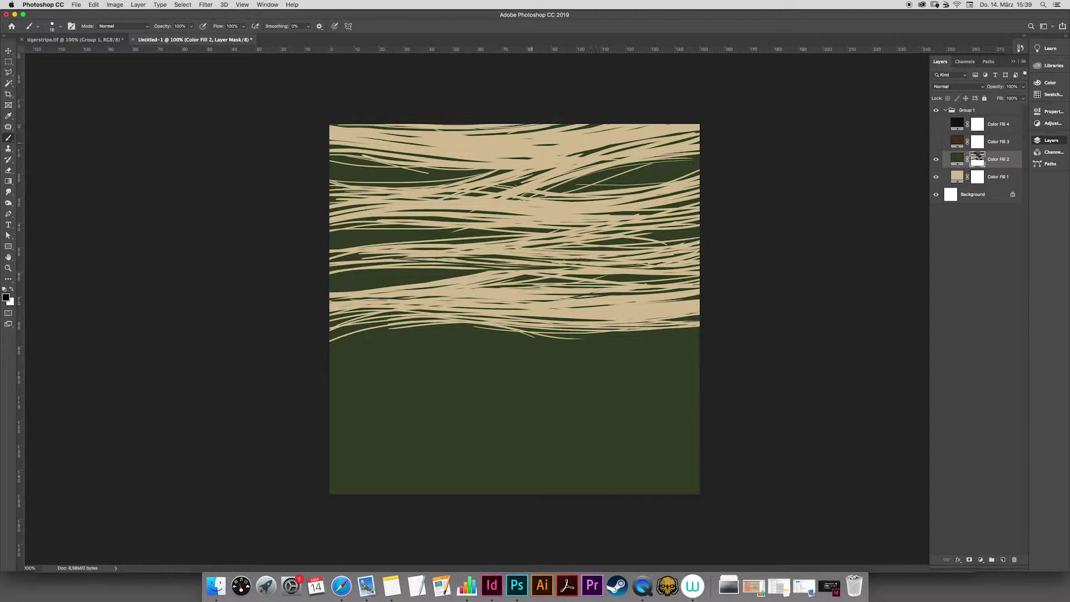
- Load the green layer's mask as a selection
left_click(976, 158, "super")
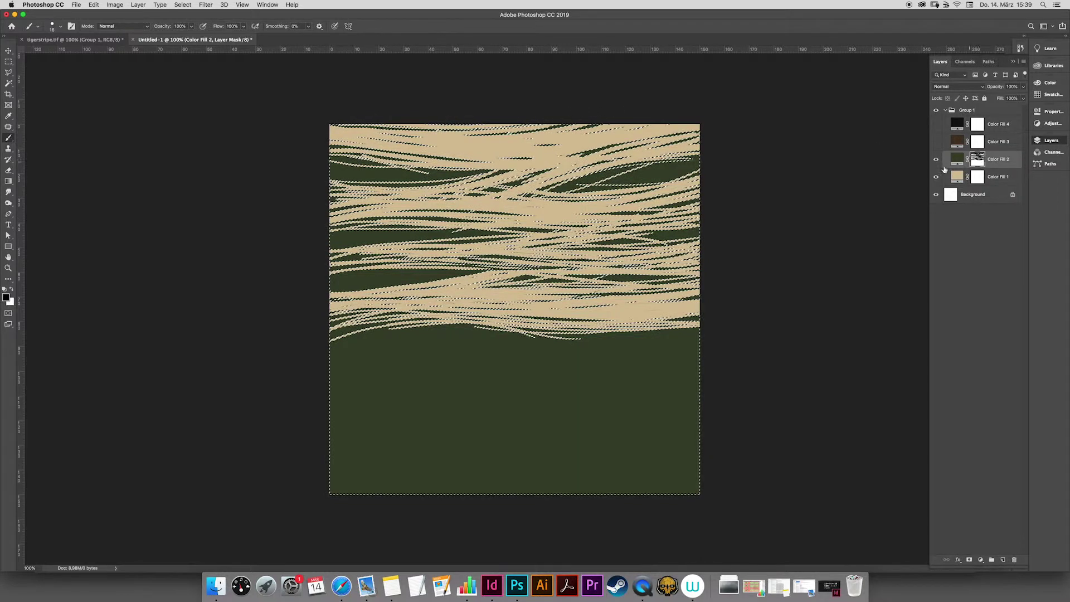
key("l")
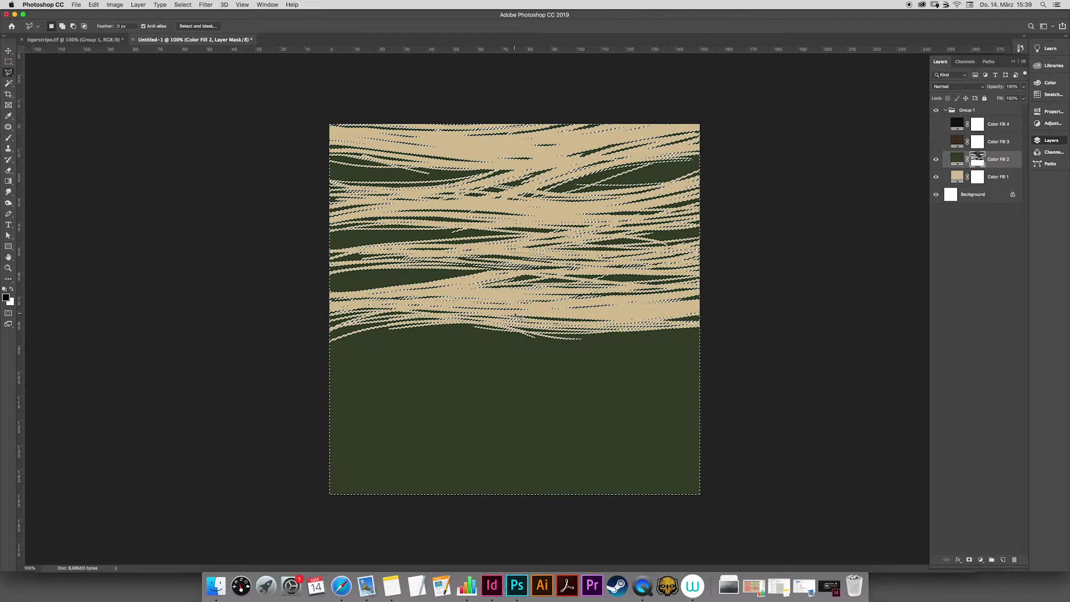
left_click(522, 317)
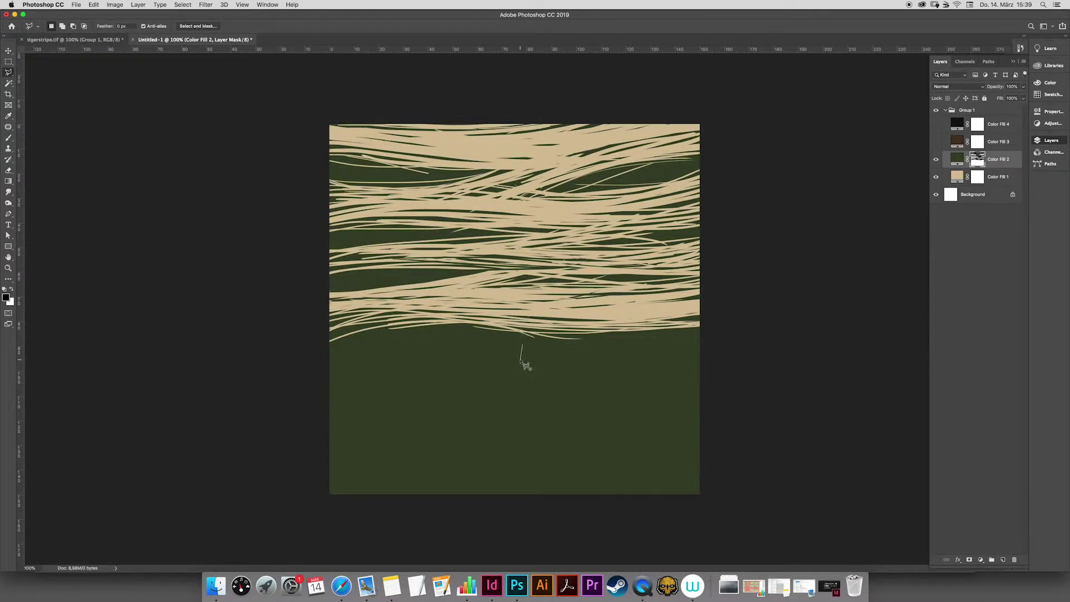
key("Escape")
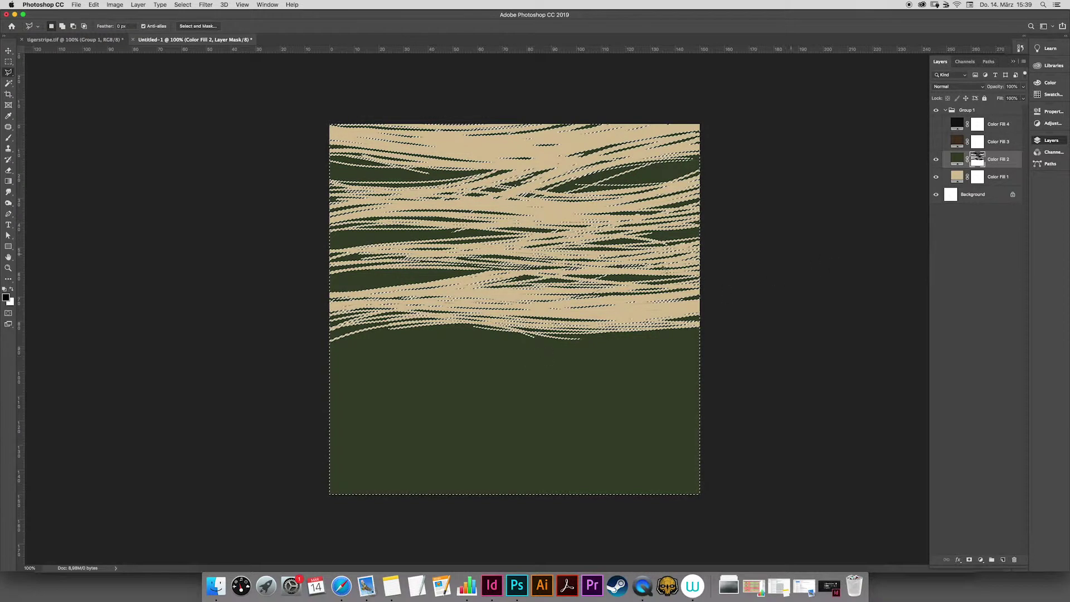
left_click(521, 310)
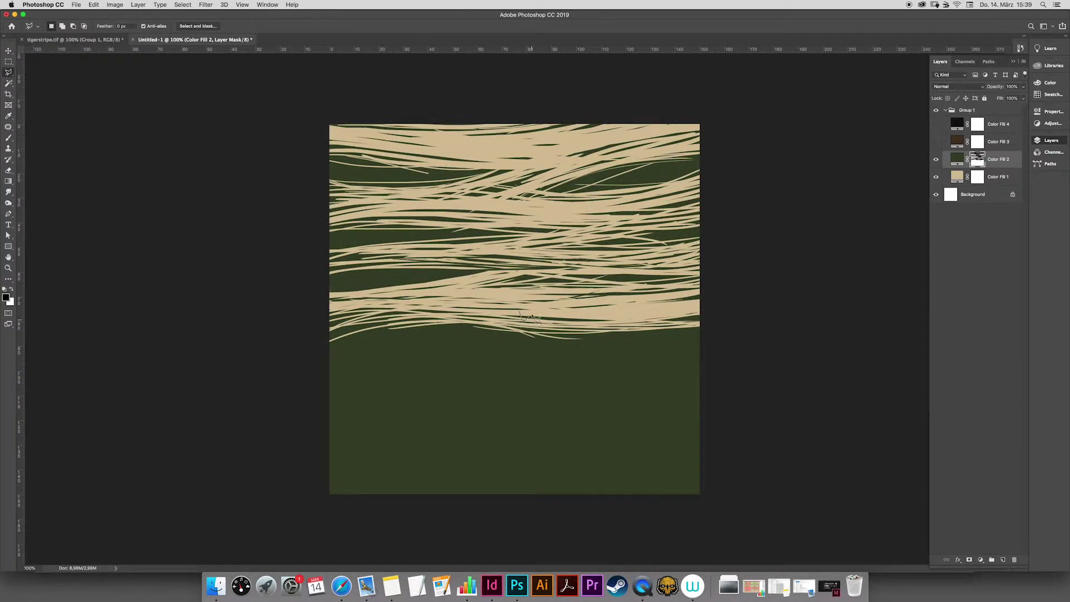
key("super+z")
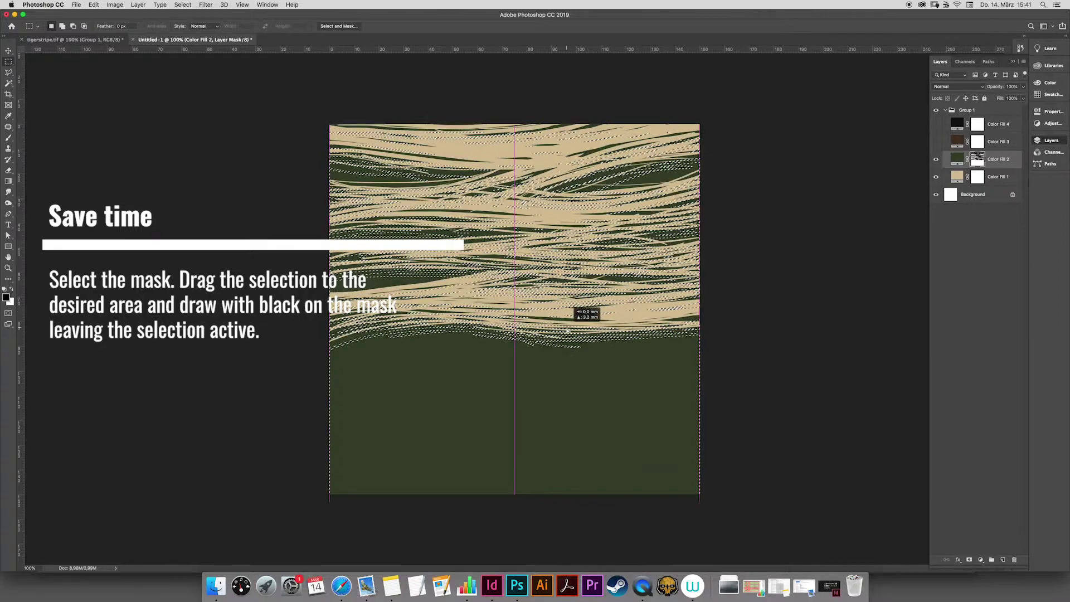
- Shift the selection outline down over the canvas's lower half, paint the green layer's mask black within it using a large brush, and deselect
left_click_drag(574, 323, 576, 486)
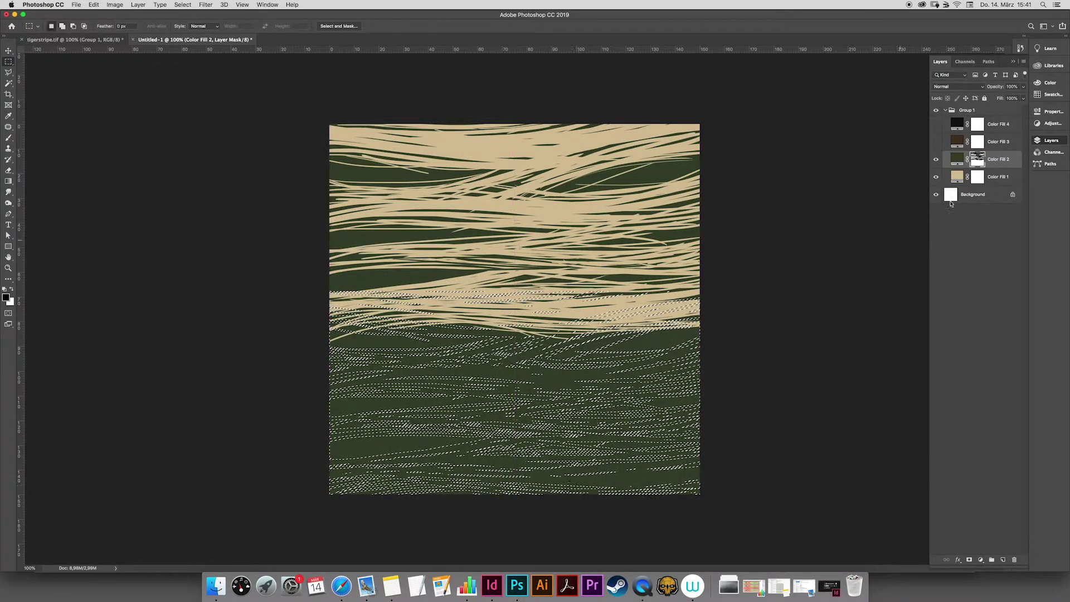
key("b")
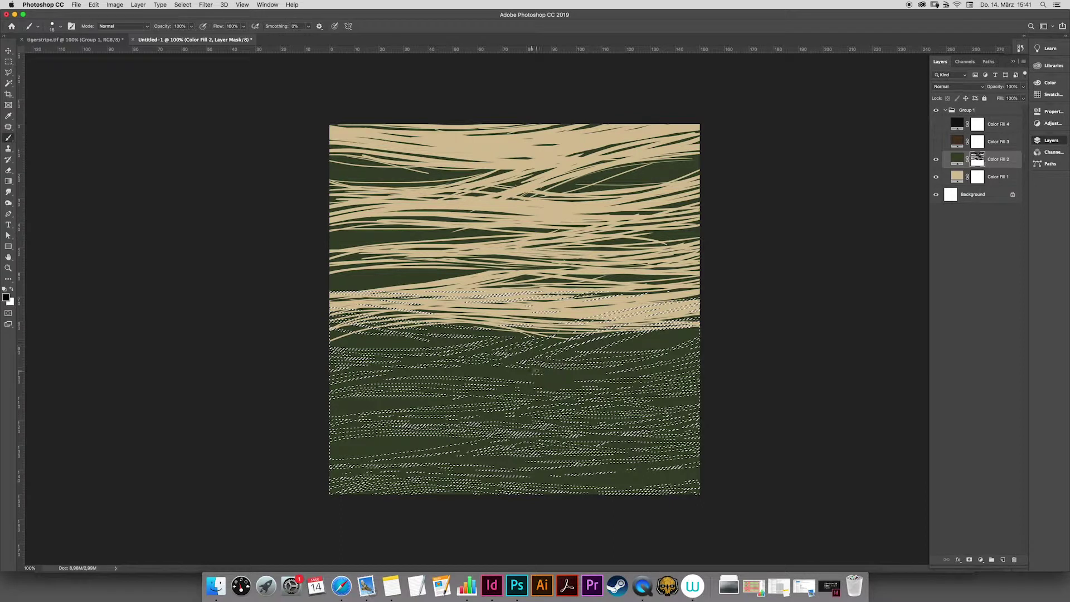
mouse_move(535, 374)
left_mouse_down()
mouse_move(661, 385)
mouse_move(590, 353)
mouse_move(344, 357)
mouse_move(724, 342)
mouse_move(677, 344)
left_mouse_up()
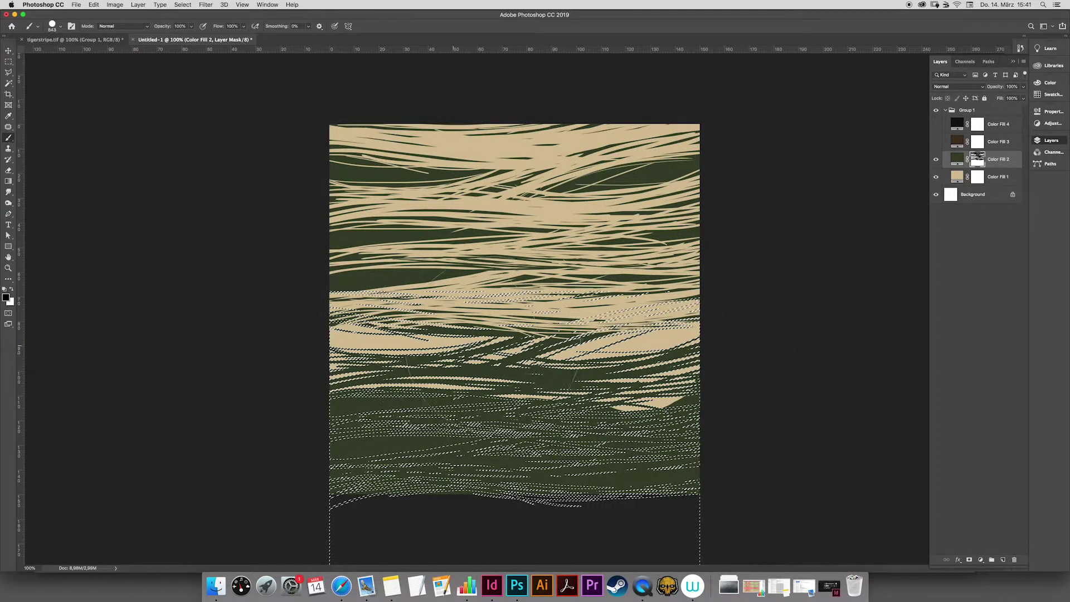
mouse_move(474, 406)
left_mouse_down()
mouse_move(334, 454)
mouse_move(557, 535)
mouse_move(733, 425)
mouse_move(363, 439)
mouse_move(781, 368)
mouse_move(255, 420)
left_mouse_up()
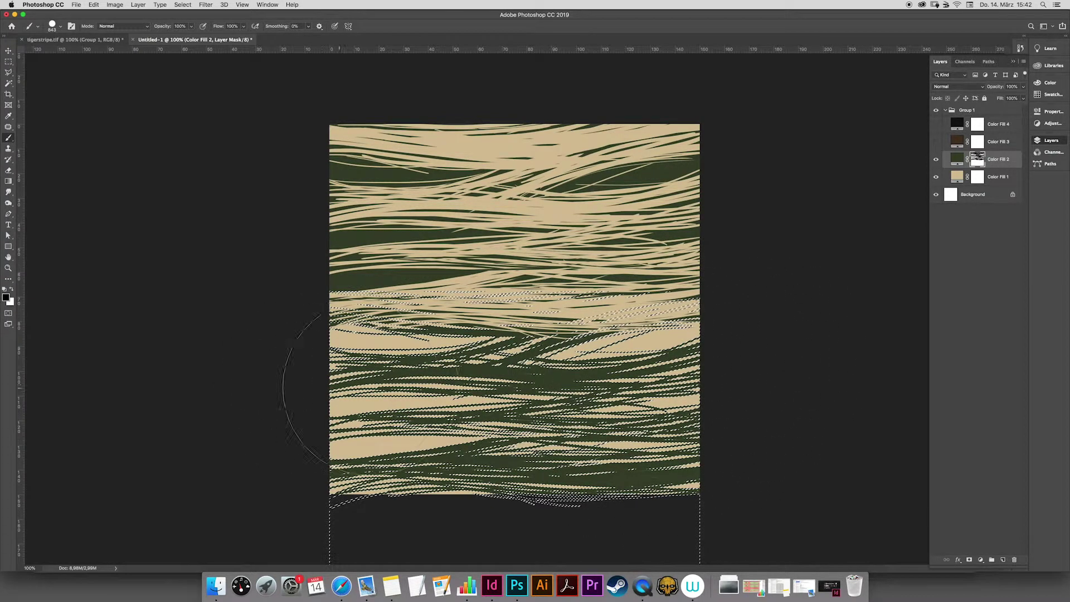
key("super+d")
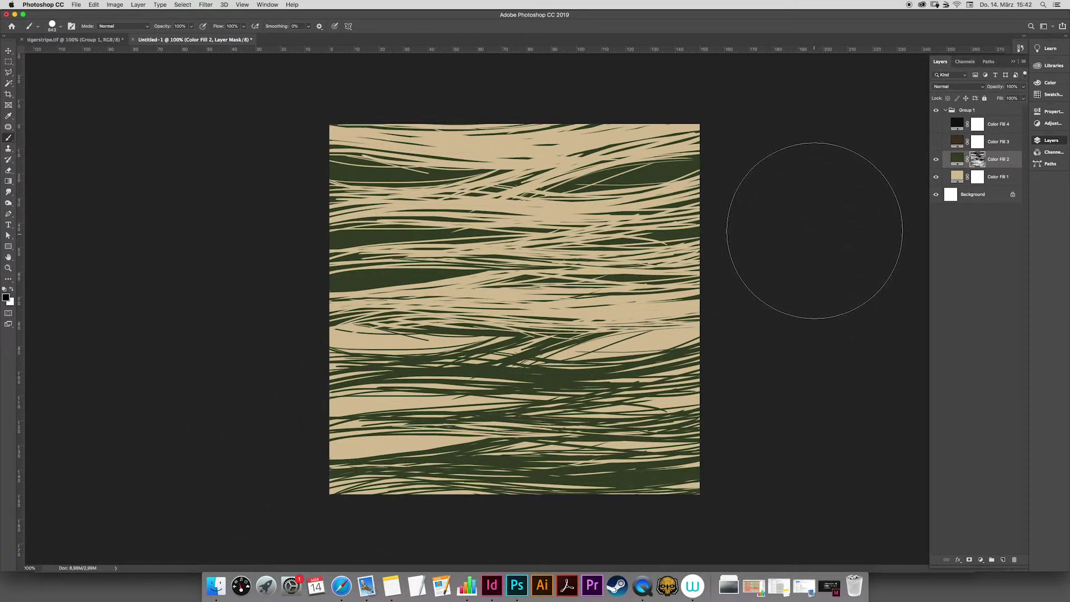
- Show the brown Color Fill 3 layer, select its mask and lower the layer's opacity to about 76%
left_click(936, 143)
left_click(977, 142)
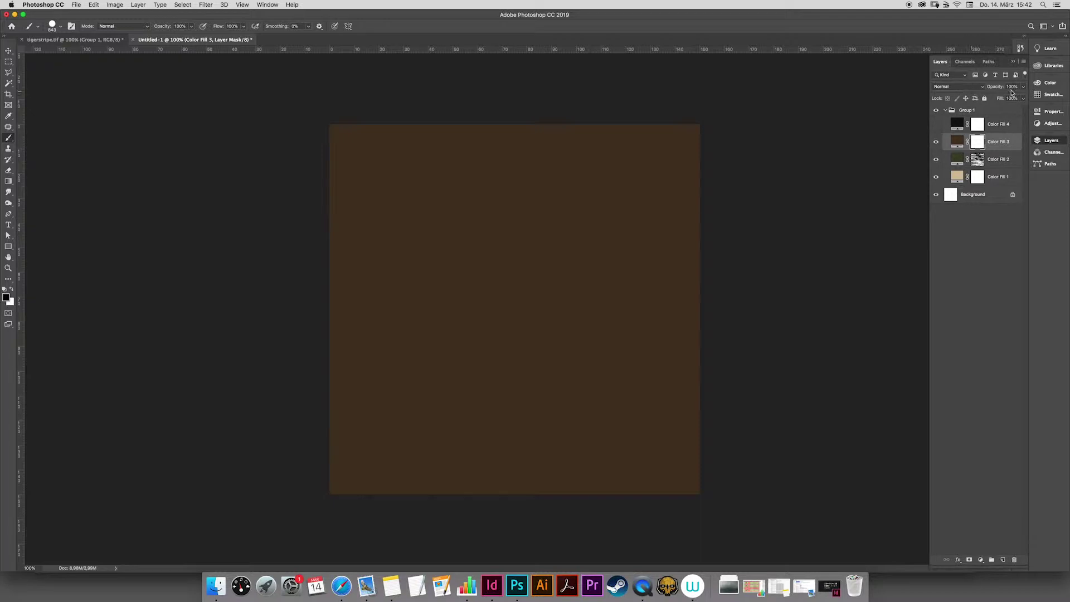
left_click(1022, 87)
left_click_drag(1021, 98, 1014, 98)
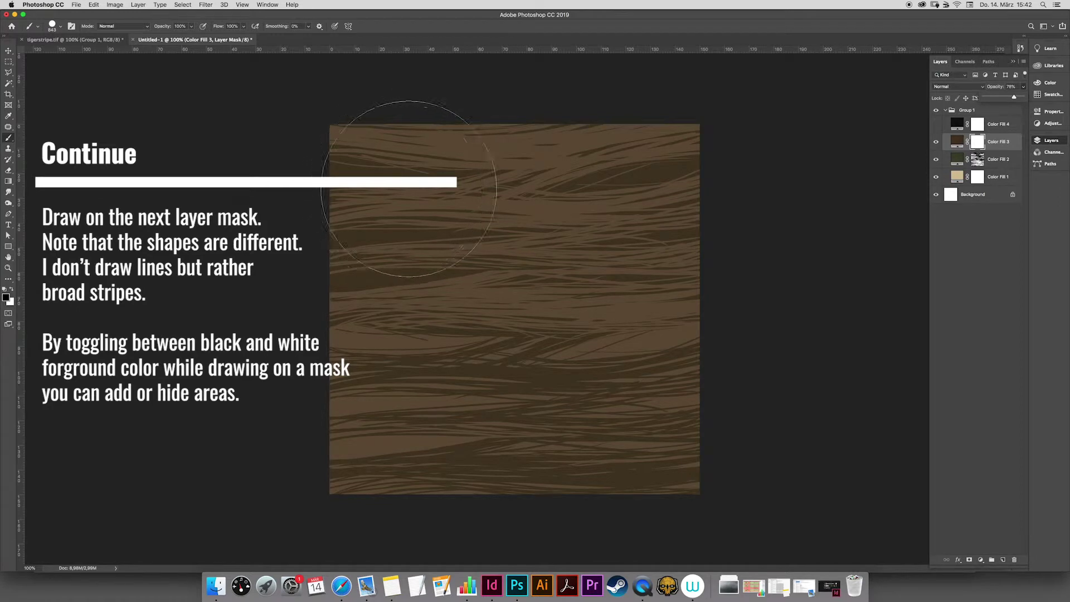
- Outline broad, pointed tiger stripes reaching in from both canvas sides with thin black strokes on the brown layer's mask
left_click_drag(435, 189, 259, 201)
mouse_move(369, 140)
left_mouse_down()
mouse_move(525, 153)
mouse_move(348, 199)
left_mouse_up()
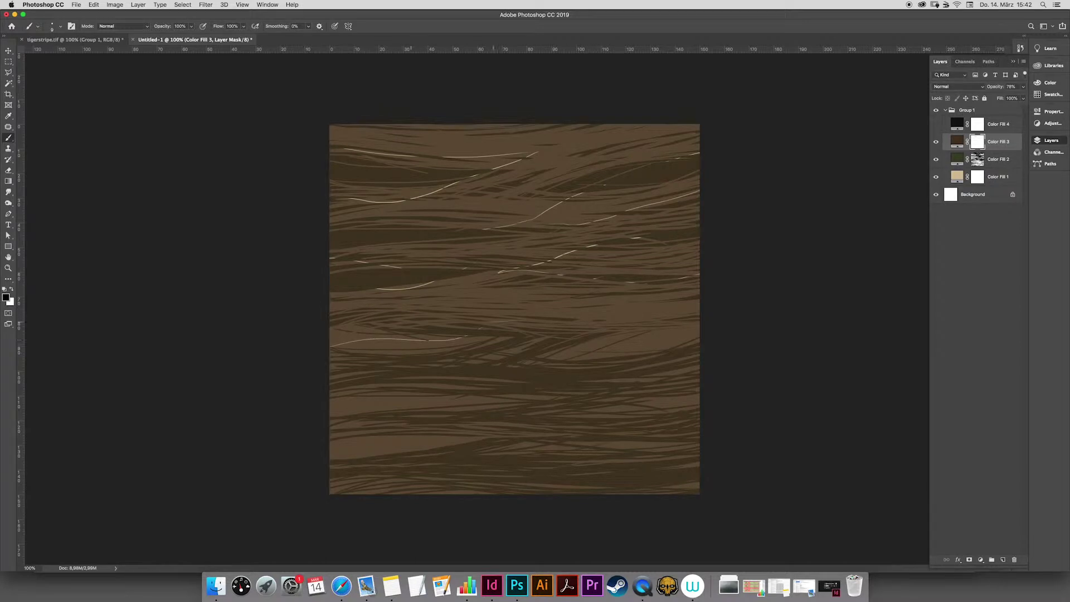
left_click_drag(597, 357, 687, 322)
left_click_drag(374, 433, 575, 435)
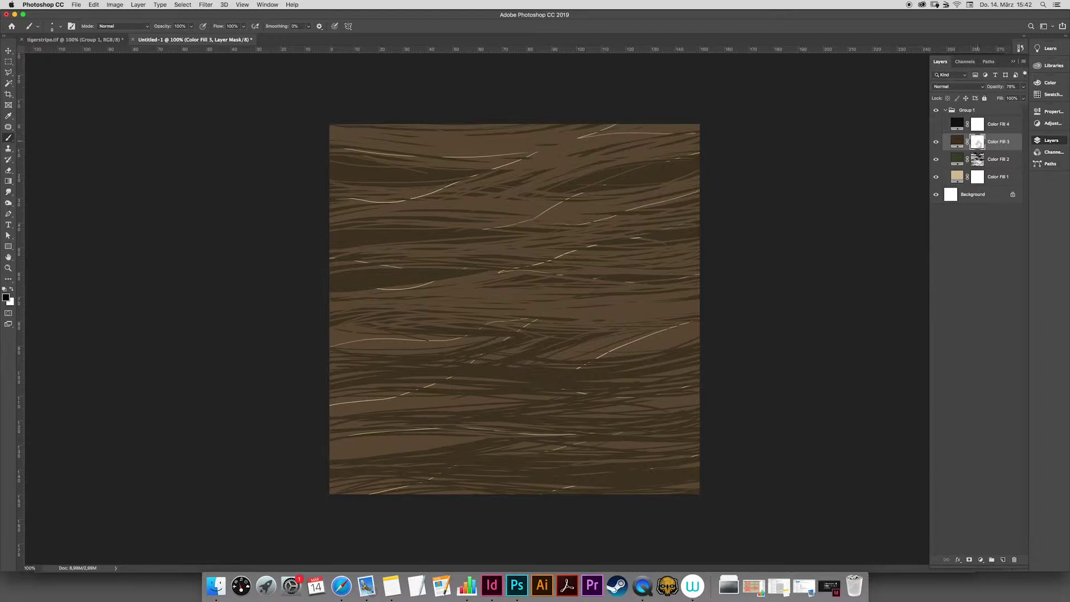
- Restore the brown layer's opacity to 100% and hide the green and tan fill layers
left_click(1022, 87)
left_click_drag(1021, 99, 1043, 98)
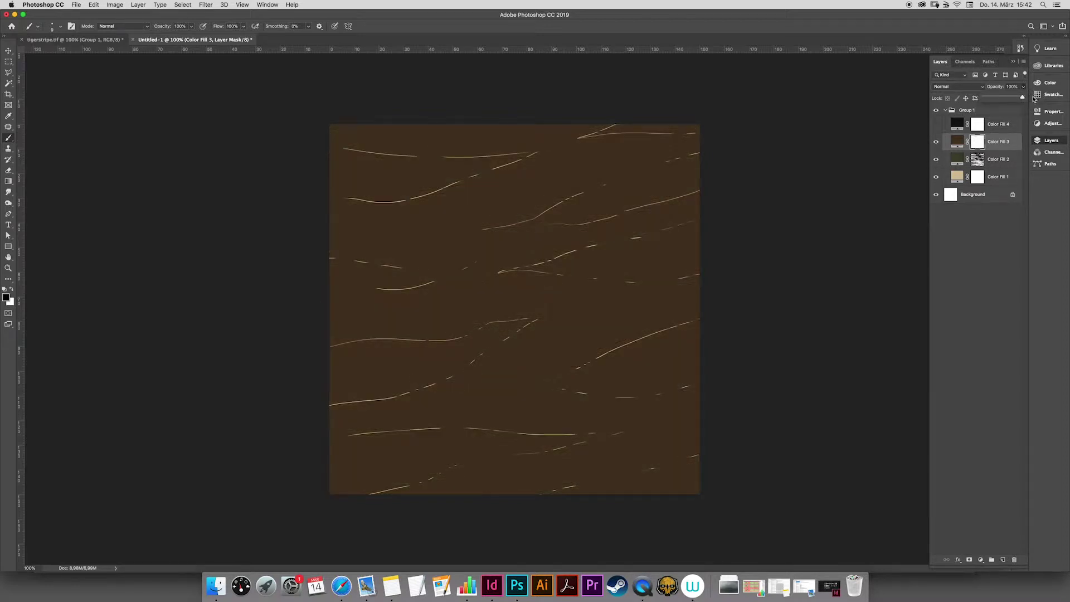
left_click_drag(936, 159, 934, 184)
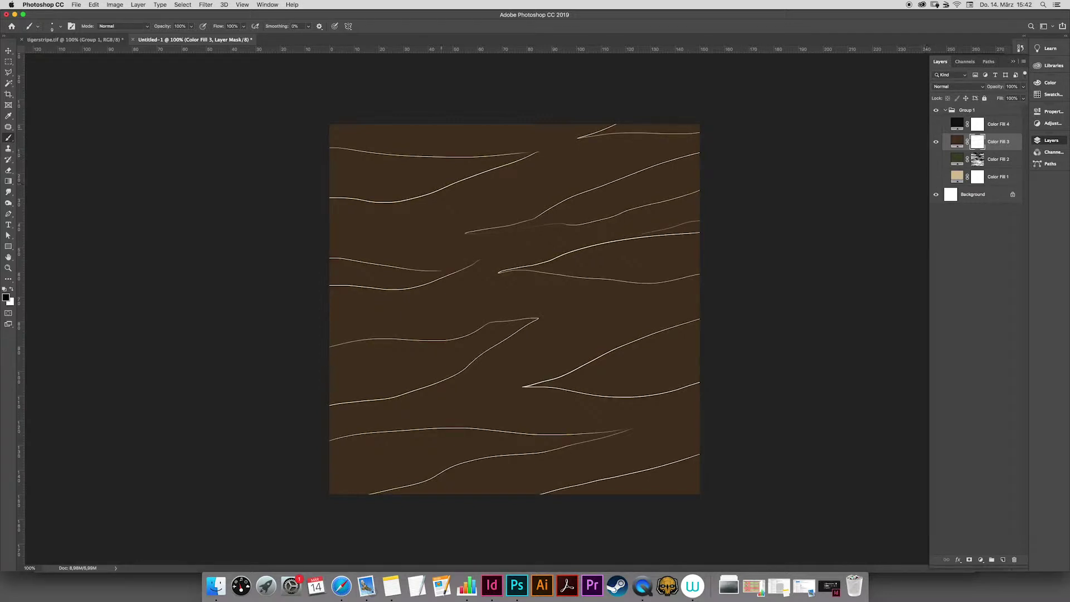
- Fill the areas between the stripe outlines in the canvas's upper part with black on the brown layer's mask, using a large brush
left_click_drag(380, 132, 413, 131)
mouse_move(329, 117)
left_mouse_down()
mouse_move(437, 120)
mouse_move(329, 131)
mouse_move(479, 145)
mouse_move(613, 109)
mouse_move(578, 129)
mouse_move(359, 151)
mouse_move(331, 141)
mouse_move(524, 149)
mouse_move(698, 137)
mouse_move(348, 220)
mouse_move(297, 216)
mouse_move(310, 195)
mouse_move(362, 205)
mouse_move(520, 167)
left_mouse_up()
mouse_move(600, 143)
left_mouse_down()
mouse_move(711, 131)
mouse_move(605, 136)
mouse_move(485, 186)
mouse_move(362, 214)
mouse_move(443, 206)
mouse_move(334, 220)
mouse_move(565, 187)
mouse_move(459, 148)
left_mouse_up()
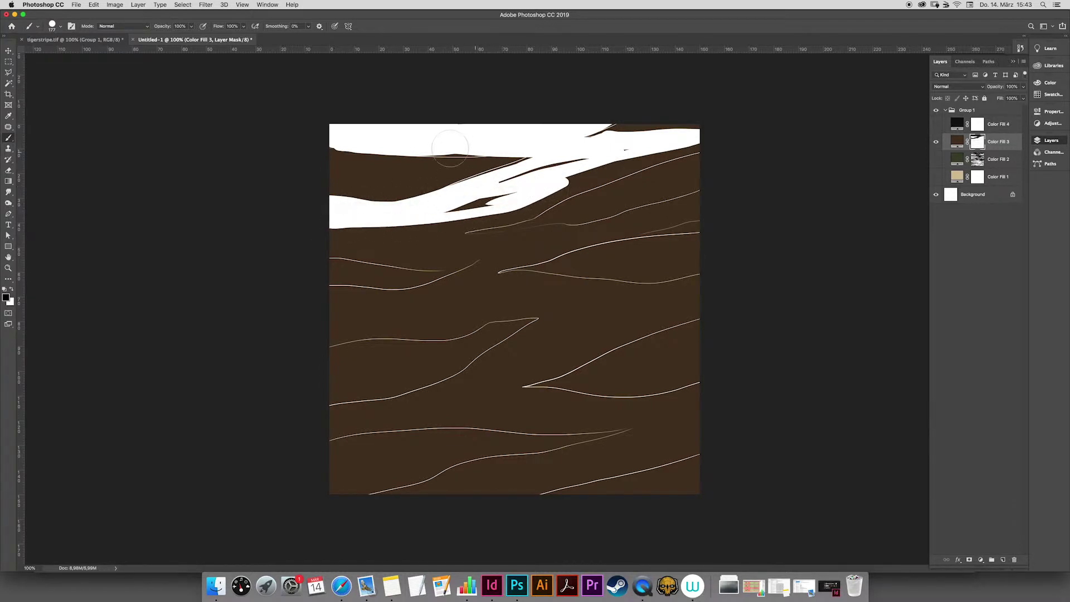
mouse_move(613, 159)
left_mouse_down()
mouse_move(467, 206)
mouse_move(524, 178)
mouse_move(630, 159)
mouse_move(511, 200)
mouse_move(696, 146)
mouse_move(490, 228)
mouse_move(334, 243)
mouse_move(529, 215)
mouse_move(490, 242)
mouse_move(726, 186)
mouse_move(574, 237)
mouse_move(704, 206)
mouse_move(685, 218)
mouse_move(717, 222)
mouse_move(486, 268)
mouse_move(323, 265)
mouse_move(479, 268)
mouse_move(340, 248)
mouse_move(535, 245)
mouse_move(397, 234)
mouse_move(426, 224)
left_mouse_up()
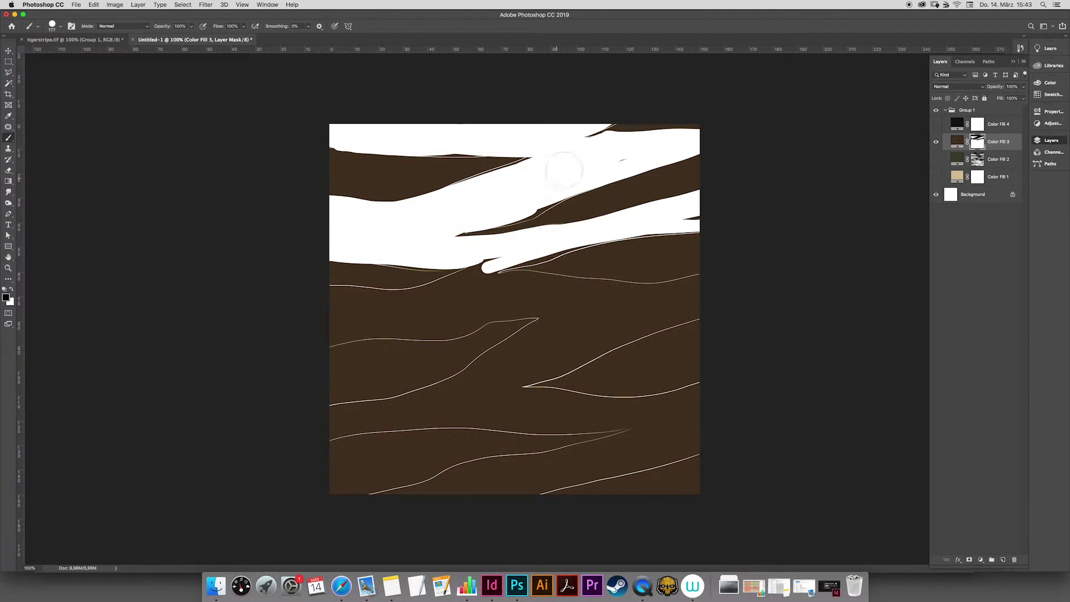
- Mask out the brown between the stripe outlines across the canvas's middle with broad black strokes
mouse_move(529, 242)
left_mouse_down()
mouse_move(333, 305)
mouse_move(335, 293)
mouse_move(440, 296)
mouse_move(478, 266)
left_mouse_up()
mouse_move(553, 244)
left_mouse_down()
mouse_move(574, 245)
mouse_move(547, 249)
left_mouse_up()
mouse_move(493, 270)
left_mouse_down()
mouse_move(694, 282)
mouse_move(641, 274)
left_mouse_up()
mouse_move(532, 285)
left_mouse_down()
mouse_move(340, 332)
mouse_move(446, 307)
mouse_move(345, 312)
mouse_move(334, 329)
mouse_move(557, 305)
left_mouse_up()
mouse_move(451, 306)
left_mouse_down()
mouse_move(533, 285)
mouse_move(440, 314)
mouse_move(532, 293)
mouse_move(454, 297)
mouse_move(499, 275)
mouse_move(633, 287)
mouse_move(501, 300)
mouse_move(690, 286)
mouse_move(553, 309)
mouse_move(569, 310)
mouse_move(425, 394)
mouse_move(332, 415)
left_mouse_up()
left_click_drag(368, 315, 332, 321)
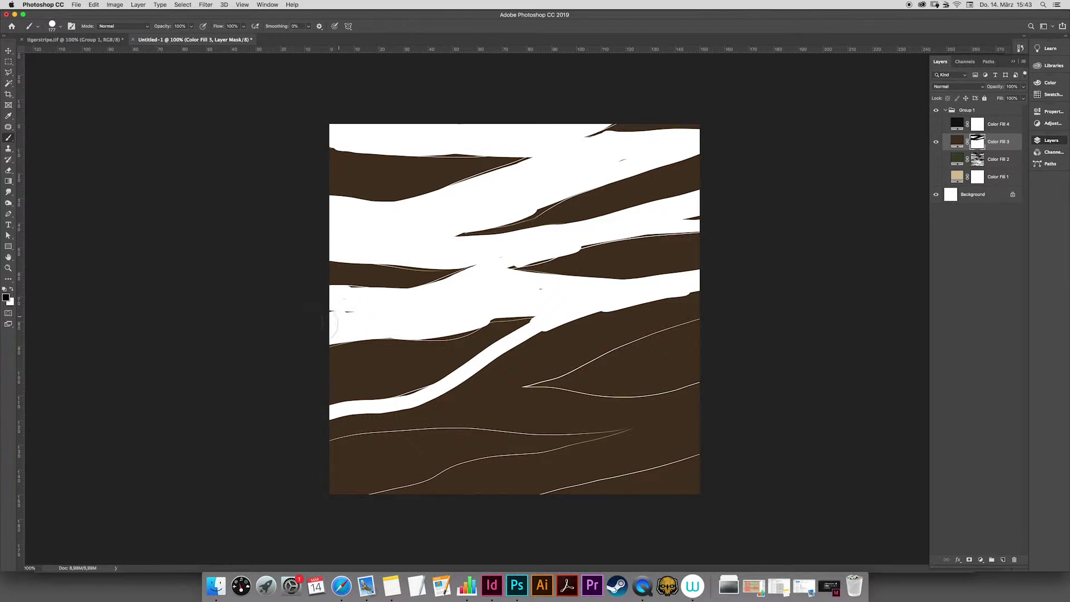
- Mask out the remaining brown between the stripe outlines in the canvas's lower part with broad black strokes
mouse_move(475, 316)
left_mouse_down()
mouse_move(425, 335)
mouse_move(589, 296)
mouse_move(658, 295)
mouse_move(628, 314)
mouse_move(677, 307)
mouse_move(544, 369)
mouse_move(318, 432)
left_mouse_up()
mouse_move(473, 373)
left_mouse_down()
mouse_move(545, 350)
mouse_move(578, 308)
mouse_move(554, 353)
mouse_move(526, 376)
mouse_move(626, 329)
mouse_move(720, 306)
left_mouse_up()
mouse_move(687, 380)
left_mouse_down()
mouse_move(456, 397)
mouse_move(368, 428)
mouse_move(334, 427)
mouse_move(638, 425)
mouse_move(635, 415)
mouse_move(386, 412)
mouse_move(615, 414)
mouse_move(493, 400)
mouse_move(418, 419)
mouse_move(692, 414)
mouse_move(605, 450)
mouse_move(479, 465)
mouse_move(353, 500)
mouse_move(671, 418)
mouse_move(465, 480)
mouse_move(648, 433)
mouse_move(537, 483)
mouse_move(697, 446)
mouse_move(674, 442)
mouse_move(676, 433)
mouse_move(568, 474)
mouse_move(453, 489)
mouse_move(523, 476)
mouse_move(462, 476)
left_mouse_up()
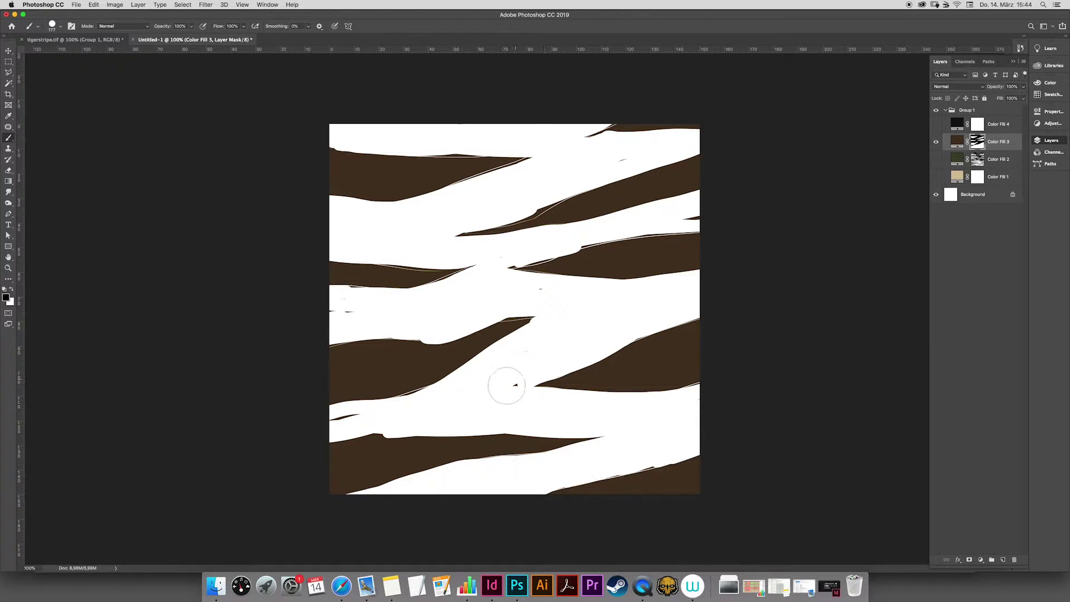
- Clean up leftover brown specks and smooth the edges of the upper and middle stripes with black strokes on the mask
left_click_drag(341, 310, 342, 298)
left_click_drag(366, 421, 338, 418)
left_click_drag(518, 260, 577, 240)
left_click_drag(445, 142, 486, 139)
mouse_move(563, 187)
left_mouse_down()
mouse_move(523, 208)
mouse_move(539, 204)
mouse_move(480, 224)
mouse_move(613, 164)
mouse_move(535, 157)
mouse_move(484, 193)
left_mouse_up()
left_click_drag(377, 246, 441, 254)
left_click(476, 266)
- Widen the second left stripe and lengthen the tips of the middle stripes with smaller white brush strokes on the brown layer's mask
key("x")
mouse_move(372, 271)
left_mouse_down("ctrl+alt")
mouse_move(348, 271)
mouse_move(490, 263)
left_mouse_up("ctrl+alt")
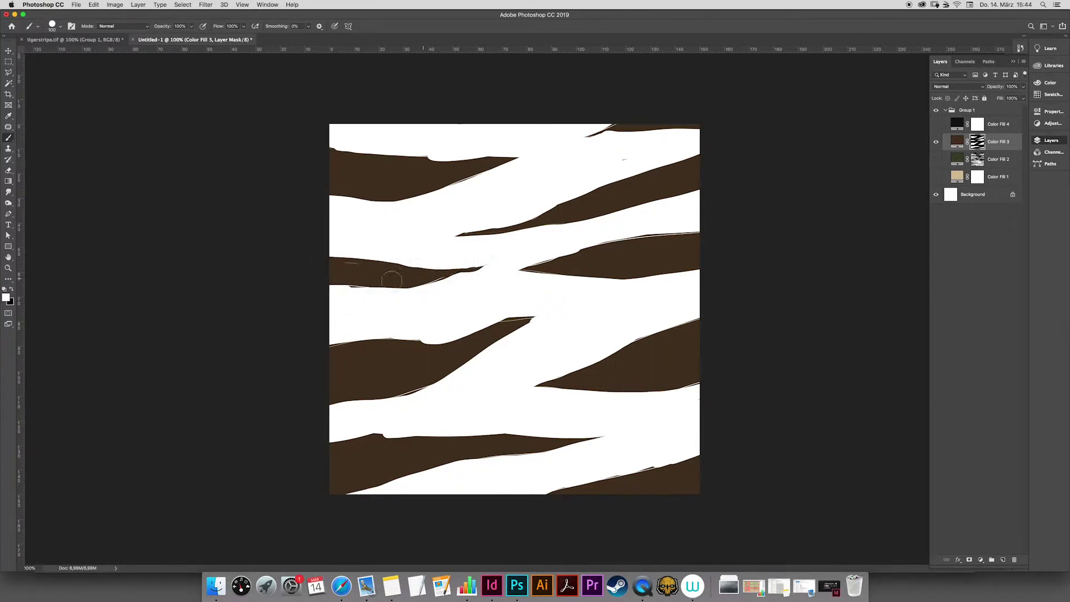
mouse_move(310, 245)
left_mouse_down()
mouse_move(422, 269)
mouse_move(386, 250)
mouse_move(383, 258)
mouse_move(346, 247)
mouse_move(453, 247)
mouse_move(383, 255)
mouse_move(449, 270)
mouse_move(335, 257)
mouse_move(459, 271)
mouse_move(500, 261)
mouse_move(405, 254)
mouse_move(480, 261)
mouse_move(442, 267)
mouse_move(401, 255)
mouse_move(513, 252)
mouse_move(459, 251)
left_mouse_up()
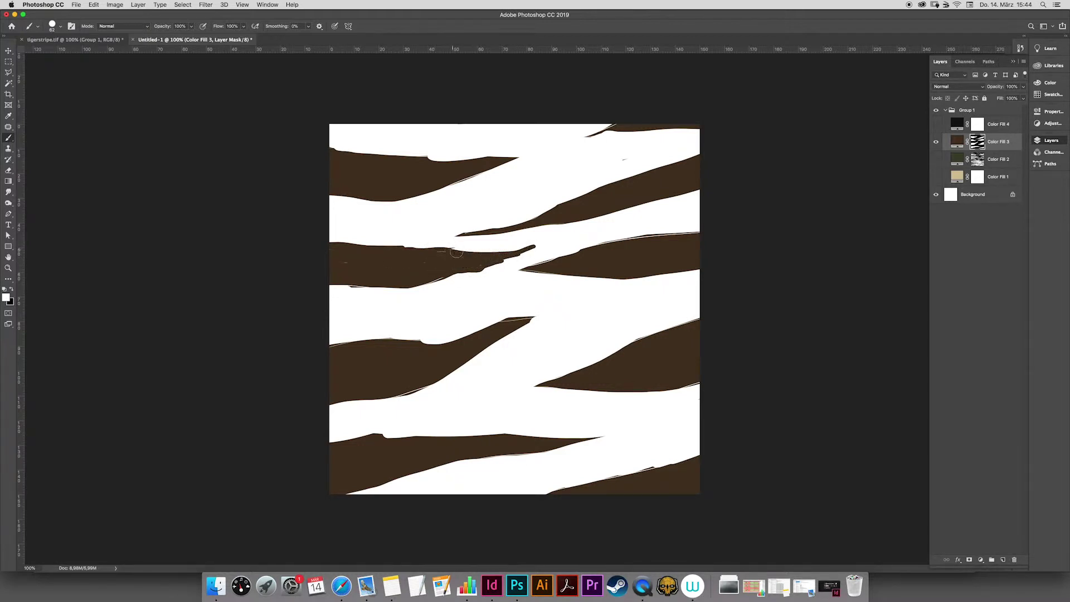
mouse_move(413, 268)
left_mouse_down()
mouse_move(327, 286)
mouse_move(472, 268)
left_mouse_up()
mouse_move(340, 346)
left_mouse_down()
mouse_move(466, 340)
mouse_move(498, 323)
left_mouse_up()
left_click_drag(591, 299, 634, 295)
mouse_move(462, 292)
left_mouse_down()
mouse_move(652, 235)
mouse_move(711, 229)
left_mouse_up()
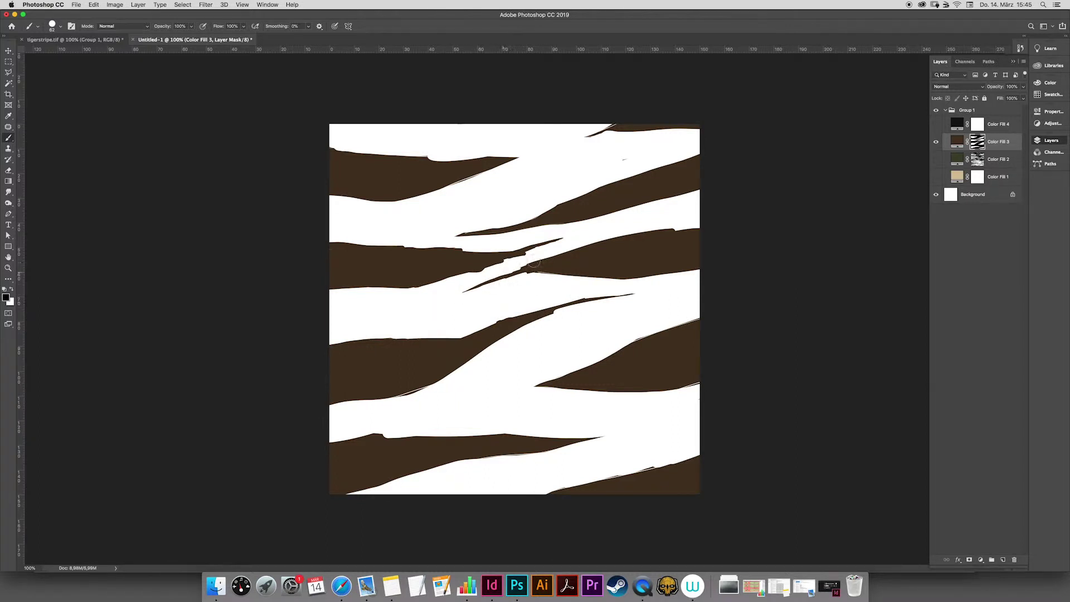
- Trim the gap between the facing middle stripe tips with black, and thicken the neighbouring right-hand stripes with white on the mask
left_click_drag(527, 254, 458, 273)
mouse_move(580, 247)
left_mouse_down()
mouse_move(700, 222)
mouse_move(614, 246)
left_mouse_up()
key("x")
mouse_move(697, 230)
left_mouse_down()
mouse_move(658, 236)
mouse_move(616, 219)
left_mouse_up()
left_click_drag(450, 236, 557, 221)
mouse_move(647, 204)
left_mouse_down()
mouse_move(684, 183)
mouse_move(615, 194)
mouse_move(703, 153)
mouse_move(533, 219)
left_mouse_up()
- Reshape the upper edge and shorten the tip of the upper-right stripe with black strokes on the brown layer's mask
key("x")
mouse_move(692, 160)
left_mouse_down()
mouse_move(546, 216)
mouse_move(477, 226)
mouse_move(524, 217)
left_mouse_up()
left_click_drag(441, 228, 493, 229)
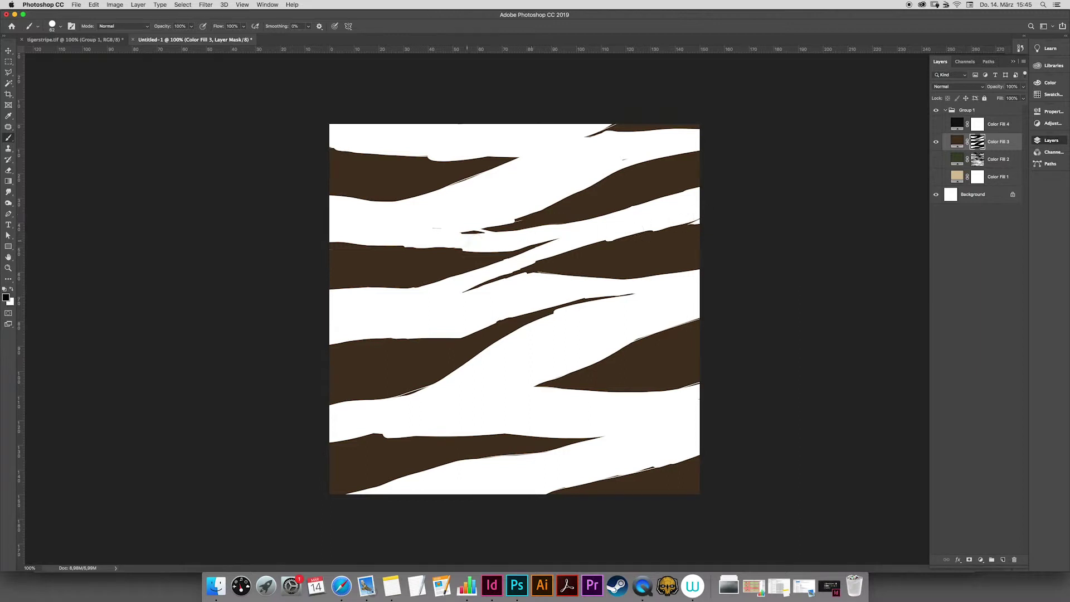
left_click_drag(544, 209, 516, 192)
- Widen and extend the uppermost left stripe with white strokes, and trim its tip with black on the brown layer's mask
key("x")
mouse_move(310, 153)
left_mouse_down()
mouse_move(468, 162)
mouse_move(561, 144)
left_mouse_up()
left_click_drag(561, 144, 454, 159)
left_click_drag(313, 144, 358, 150)
key("x")
left_click_drag(501, 150, 565, 141)
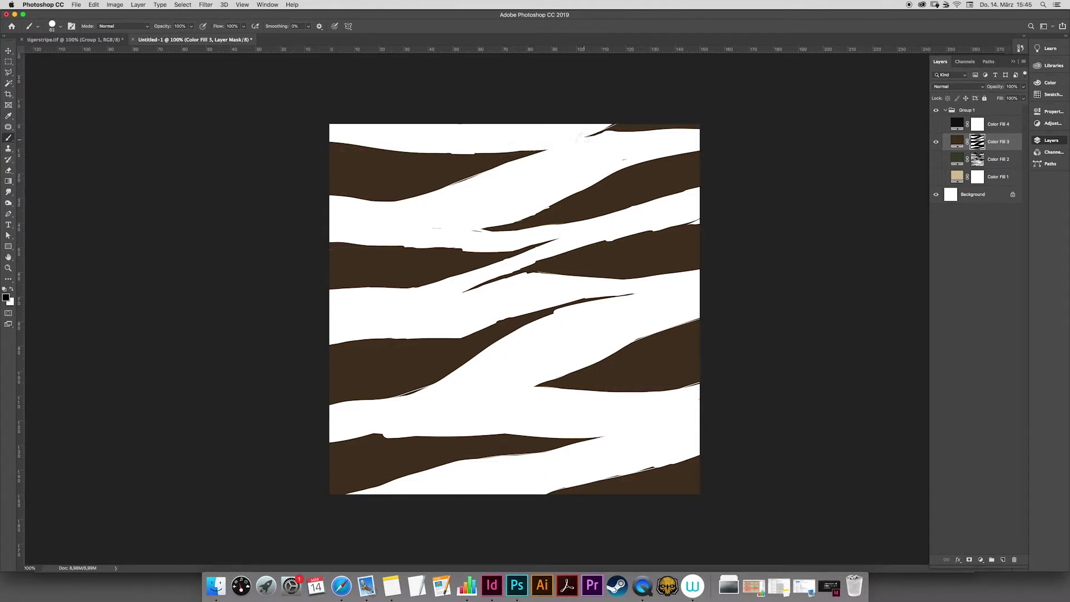
- Lengthen and thin the uppermost right stripe with white and black strokes, and trim the third left stripe's edges on the brown layer's mask
left_click_drag(613, 127, 534, 136)
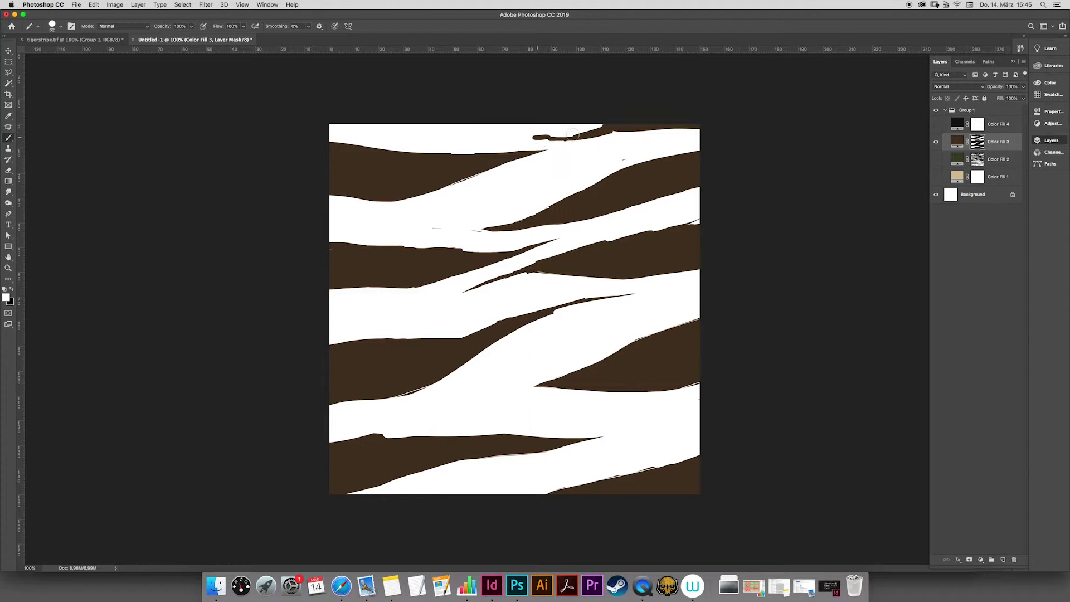
left_click_drag(595, 134, 739, 128)
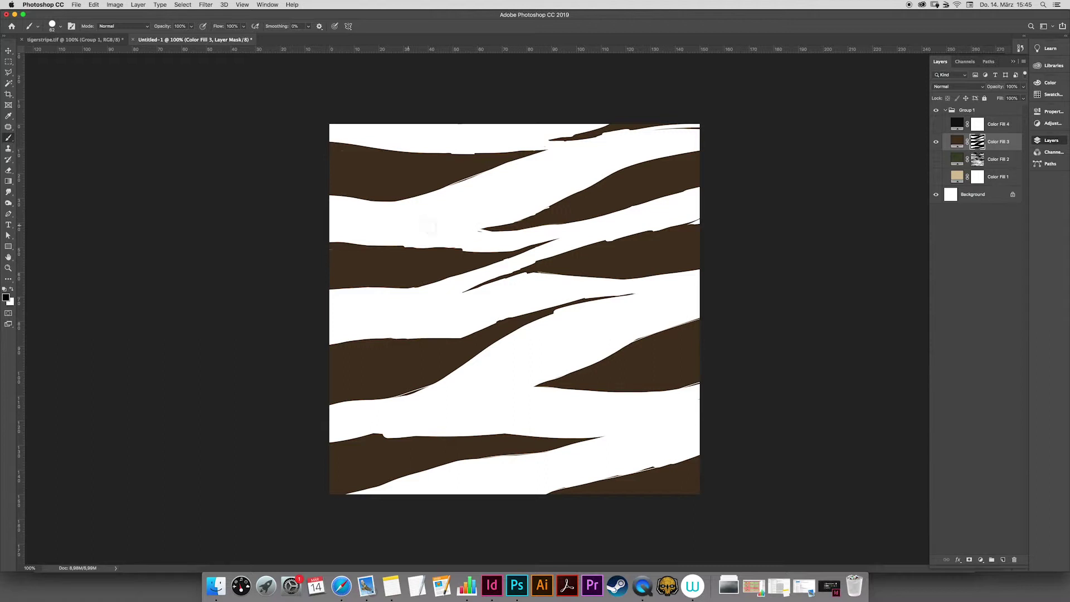
left_click_drag(334, 341, 473, 333)
left_click_drag(322, 404, 422, 386)
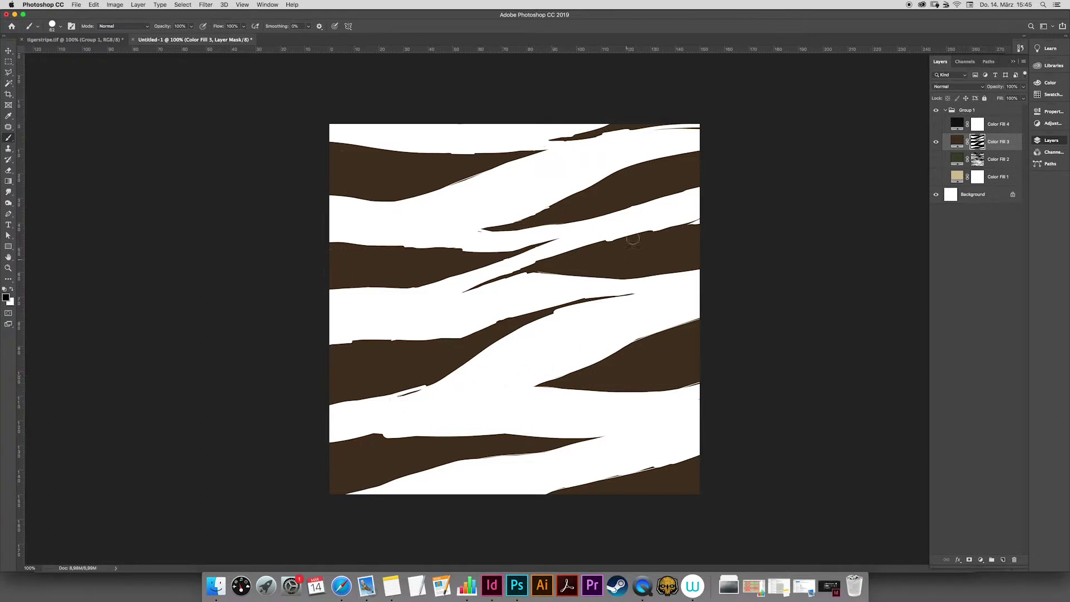
- Trim the edges of the three right-hand stripes below the uppermost one with black strokes on the brown layer's mask
mouse_move(584, 217)
left_mouse_down()
mouse_move(663, 201)
mouse_move(649, 195)
mouse_move(703, 195)
mouse_move(607, 204)
mouse_move(557, 224)
left_mouse_up()
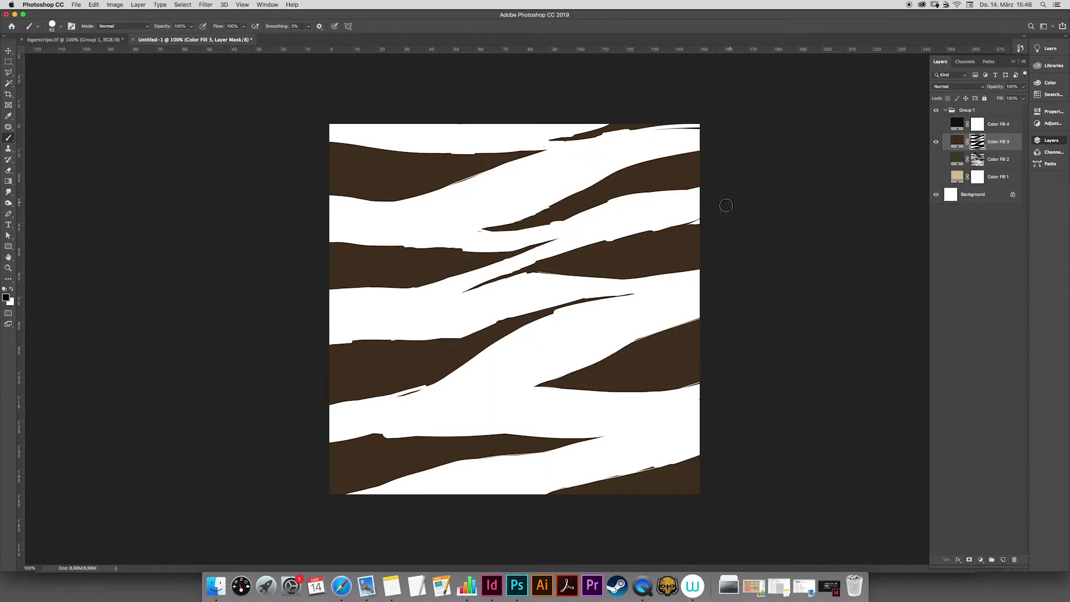
left_click_drag(584, 247, 692, 220)
mouse_move(630, 339)
left_mouse_down()
mouse_move(707, 316)
mouse_move(613, 351)
left_mouse_up()
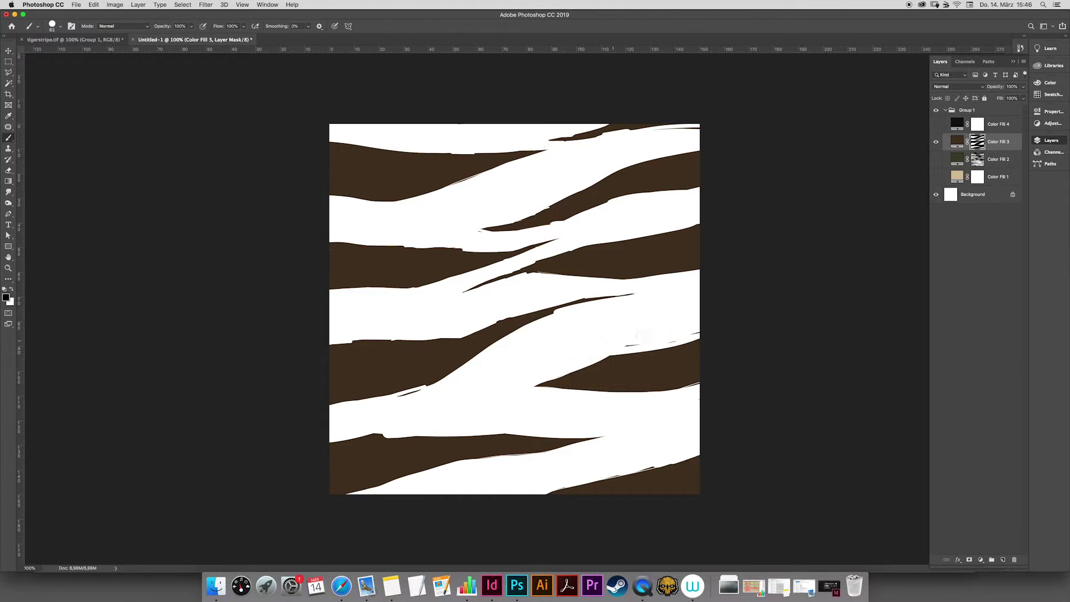
- Trim the lower-right stripe's underside with black and extend its tip toward the middle with white on the brown layer's mask
left_click_drag(547, 394, 740, 387)
mouse_move(603, 391)
left_mouse_down()
mouse_move(774, 384)
mouse_move(569, 386)
mouse_move(413, 419)
left_mouse_up()
key("x")
mouse_move(684, 383)
left_mouse_down()
mouse_move(410, 422)
mouse_move(687, 381)
mouse_move(469, 404)
left_mouse_up()
key("x")
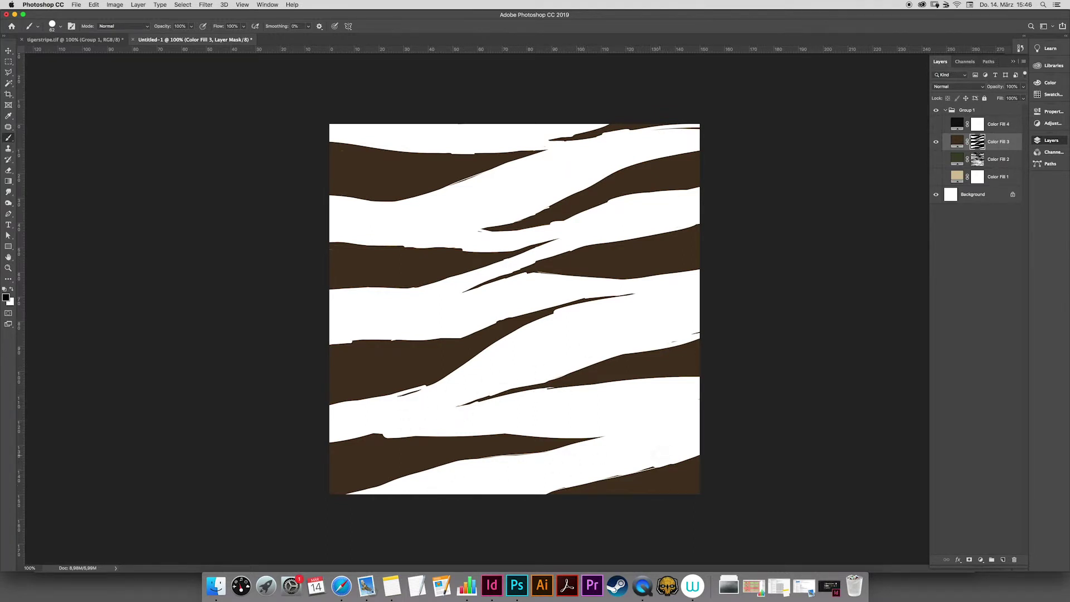
- Show the green, tan and black fill layers, select the black layer's mask, and lower that layer's opacity slightly
key("x")
left_click_drag(935, 168, 933, 181)
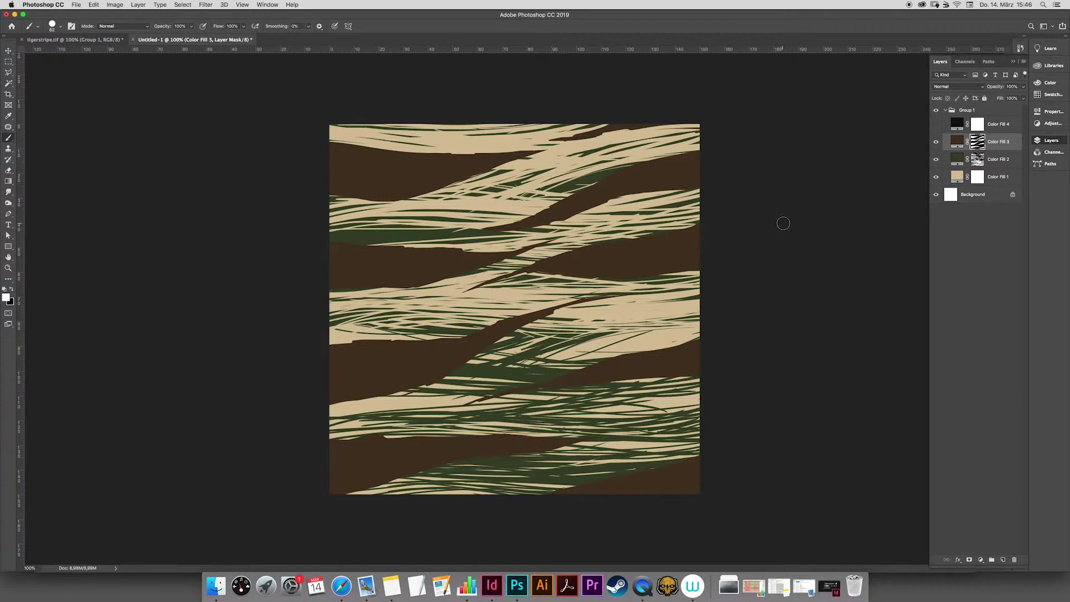
left_click(936, 125)
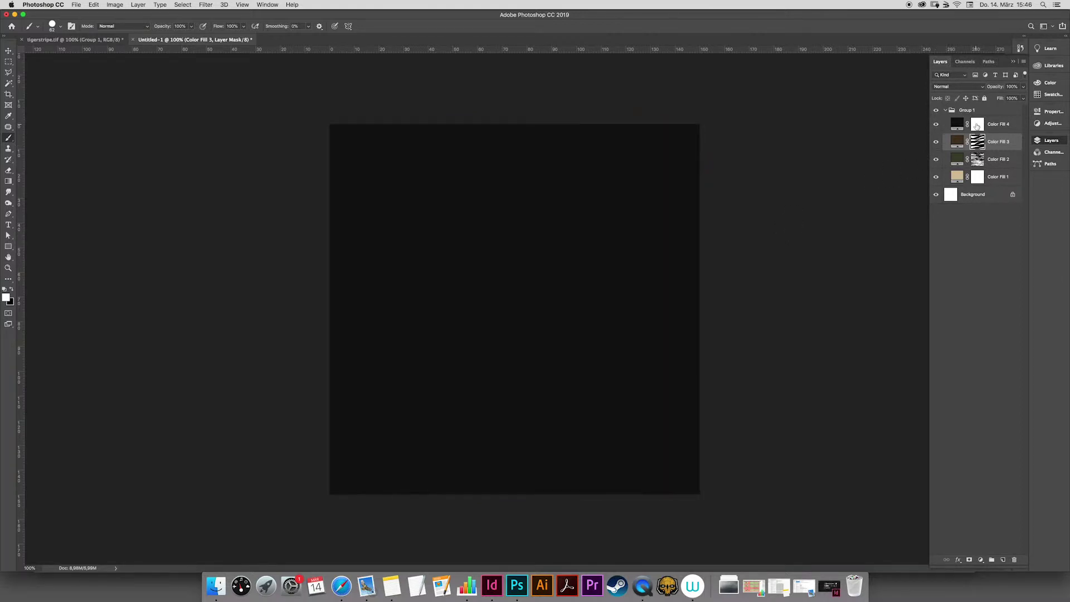
left_click(977, 125)
left_click(1023, 98)
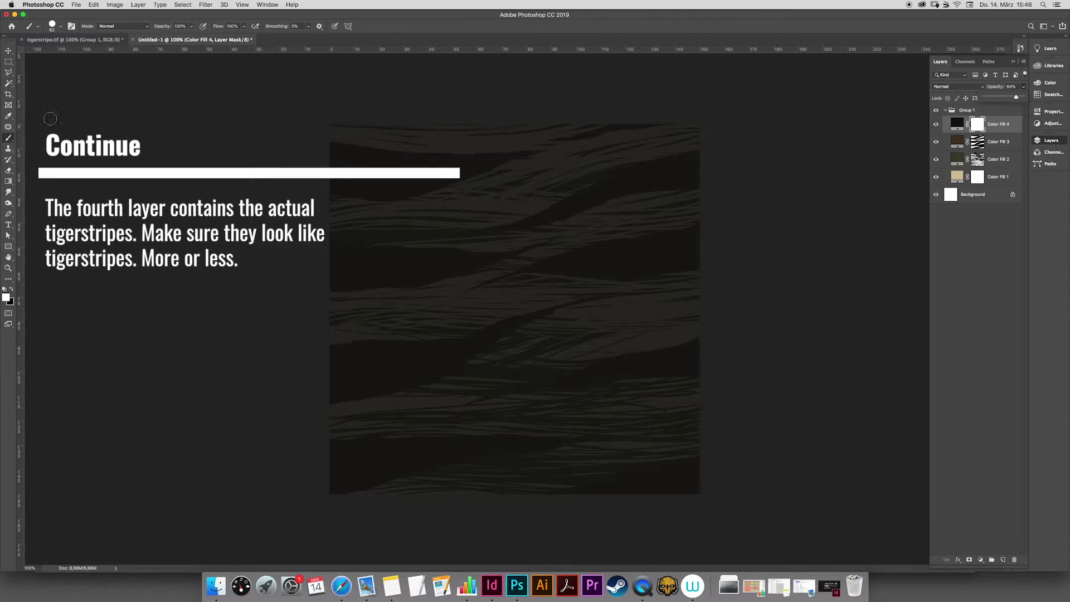
- Outline the tigerstripes across the full canvas with wavy black brush lines on the black layer's mask
left_click(10, 290)
mouse_move(312, 164)
left_mouse_down()
mouse_move(512, 173)
mouse_move(594, 156)
mouse_move(699, 160)
left_mouse_up()
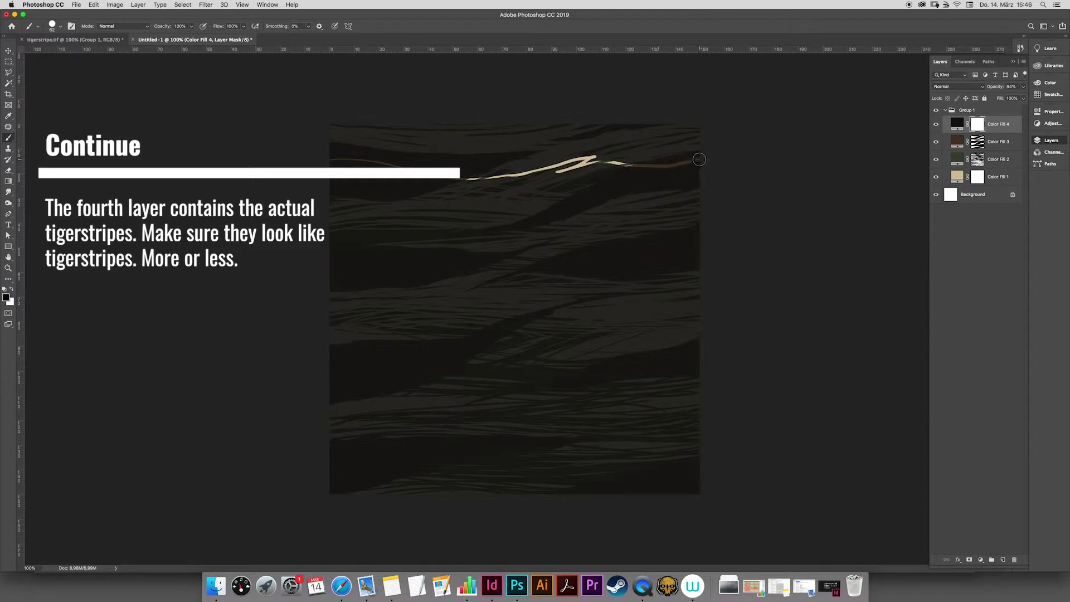
mouse_move(607, 178)
left_mouse_down()
mouse_move(426, 199)
mouse_move(331, 185)
left_mouse_up()
mouse_move(371, 244)
left_mouse_down()
mouse_move(563, 251)
mouse_move(543, 274)
mouse_move(645, 269)
mouse_move(699, 245)
left_mouse_up()
left_click_drag(407, 229, 717, 205)
left_click_drag(349, 248, 309, 254)
mouse_move(510, 279)
left_mouse_down()
mouse_move(406, 282)
mouse_move(579, 260)
mouse_move(543, 269)
left_mouse_up()
mouse_move(312, 337)
left_mouse_down()
mouse_move(478, 327)
mouse_move(544, 341)
mouse_move(675, 338)
mouse_move(494, 324)
mouse_move(518, 334)
mouse_move(721, 316)
mouse_move(661, 344)
mouse_move(538, 356)
mouse_move(452, 392)
mouse_move(318, 398)
mouse_move(394, 374)
mouse_move(318, 366)
mouse_move(324, 340)
left_mouse_up()
mouse_move(330, 432)
left_mouse_down()
mouse_move(710, 460)
mouse_move(535, 484)
mouse_move(254, 487)
left_mouse_up()
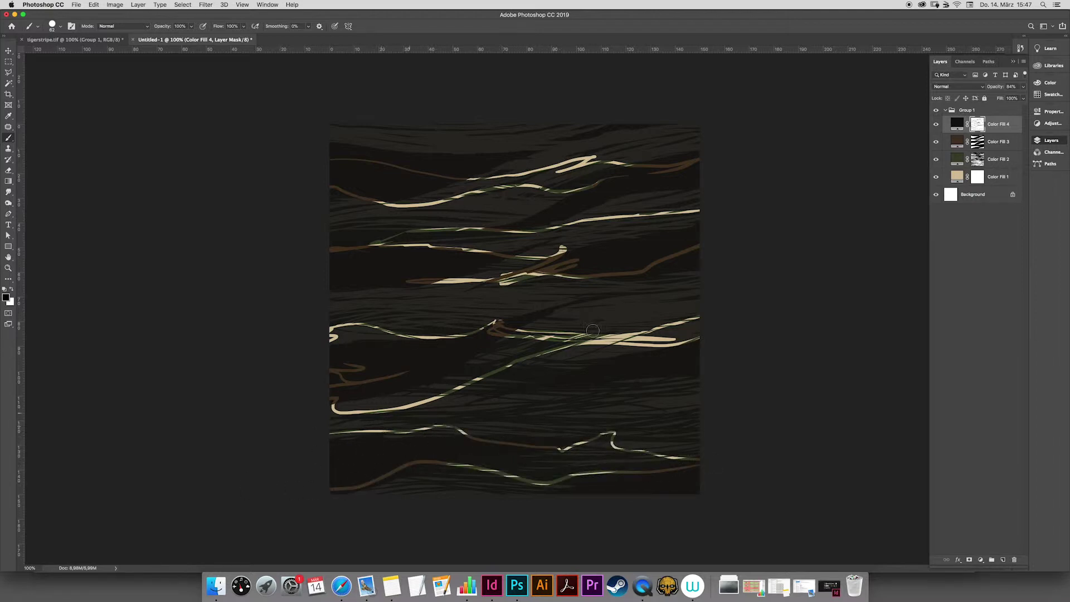
- Hide the brown, green and tan layers, and mask out the areas above and below the first black stripe with a larger brush
left_click(934, 177)
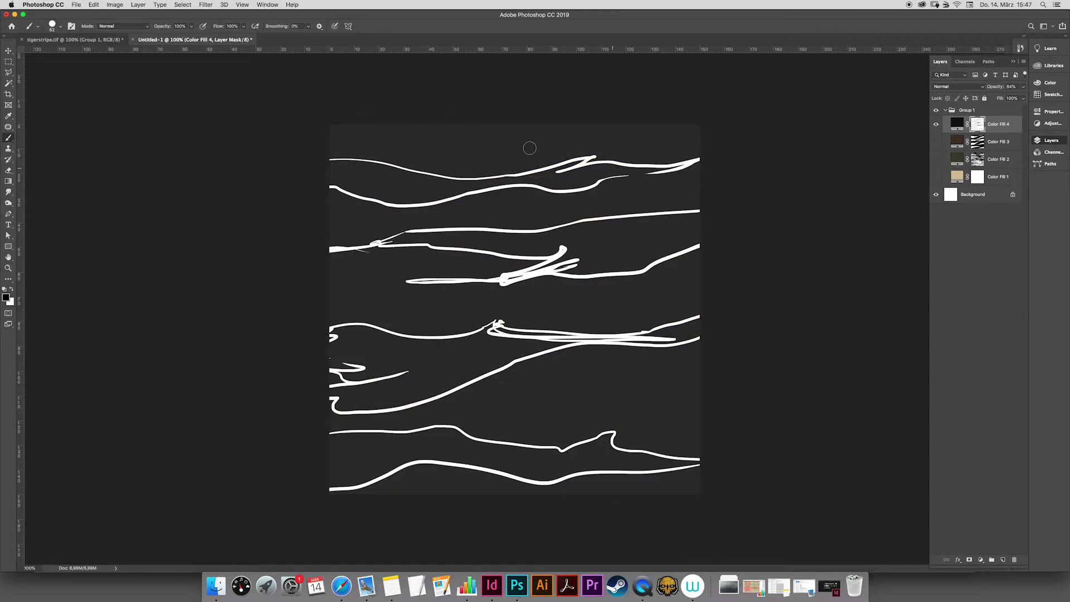
left_click_drag(385, 130, 441, 134, "ctrl+alt")
mouse_move(451, 147)
left_mouse_down()
mouse_move(313, 163)
mouse_move(466, 162)
mouse_move(638, 130)
mouse_move(439, 133)
mouse_move(633, 120)
mouse_move(667, 131)
mouse_move(643, 146)
mouse_move(694, 150)
mouse_move(586, 142)
mouse_move(481, 163)
mouse_move(399, 155)
mouse_move(664, 149)
left_mouse_up()
left_click_drag(503, 165, 485, 165, "ctrl+alt")
mouse_move(327, 196)
left_mouse_down()
mouse_move(423, 214)
mouse_move(530, 187)
mouse_move(493, 190)
mouse_move(622, 190)
mouse_move(728, 159)
mouse_move(467, 212)
mouse_move(332, 211)
mouse_move(339, 202)
mouse_move(351, 205)
mouse_move(330, 229)
mouse_move(374, 230)
mouse_move(334, 242)
mouse_move(607, 203)
mouse_move(501, 212)
mouse_move(557, 200)
mouse_move(518, 196)
mouse_move(529, 195)
mouse_move(455, 205)
left_mouse_up()
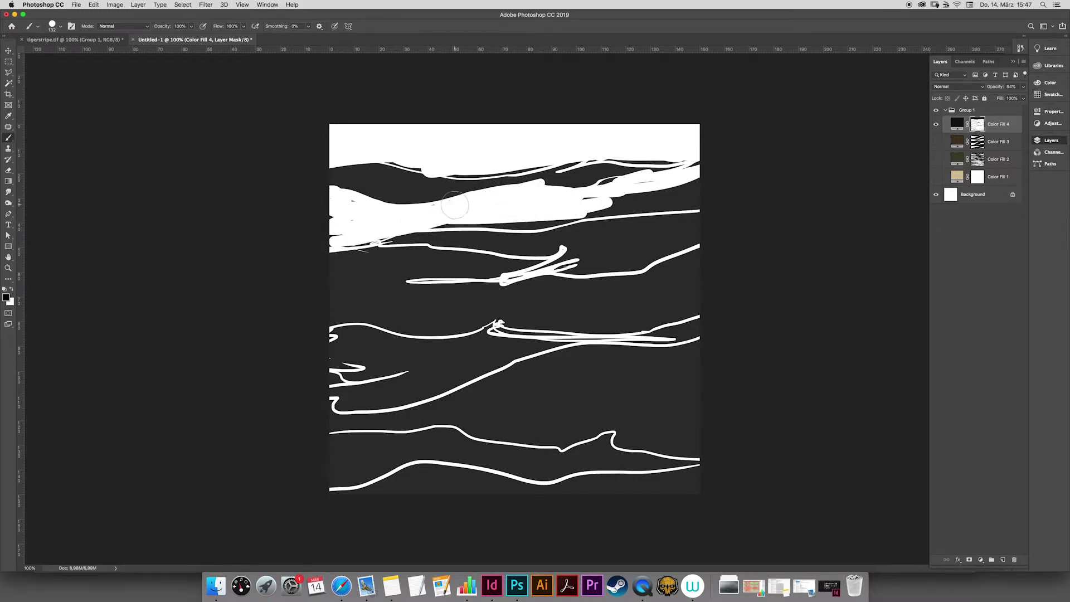
mouse_move(322, 215)
left_mouse_down()
mouse_move(331, 237)
mouse_move(455, 208)
mouse_move(425, 208)
mouse_move(609, 200)
mouse_move(559, 198)
mouse_move(688, 173)
mouse_move(613, 181)
mouse_move(592, 186)
mouse_move(645, 194)
mouse_move(587, 212)
mouse_move(442, 220)
mouse_move(654, 207)
mouse_move(695, 202)
mouse_move(722, 187)
left_mouse_up()
- Mask out the band between the second and third black stripes, and cut a pointed gap into the third stripe's left end
mouse_move(460, 285)
left_mouse_down()
mouse_move(308, 272)
mouse_move(387, 262)
mouse_move(317, 264)
mouse_move(370, 254)
mouse_move(478, 261)
mouse_move(402, 250)
mouse_move(526, 257)
mouse_move(575, 245)
mouse_move(409, 275)
mouse_move(508, 260)
mouse_move(470, 272)
mouse_move(527, 273)
mouse_move(510, 268)
mouse_move(487, 279)
mouse_move(580, 284)
mouse_move(526, 276)
mouse_move(661, 280)
mouse_move(625, 279)
mouse_move(704, 255)
mouse_move(454, 292)
mouse_move(382, 294)
mouse_move(403, 283)
mouse_move(339, 282)
mouse_move(448, 279)
mouse_move(319, 289)
mouse_move(373, 300)
mouse_move(322, 313)
mouse_move(395, 300)
mouse_move(503, 301)
mouse_move(360, 307)
mouse_move(497, 307)
mouse_move(362, 324)
mouse_move(354, 314)
mouse_move(540, 302)
mouse_move(435, 327)
mouse_move(642, 315)
mouse_move(615, 322)
mouse_move(627, 323)
mouse_move(702, 294)
mouse_move(663, 289)
mouse_move(496, 315)
mouse_move(590, 303)
mouse_move(693, 272)
left_mouse_up()
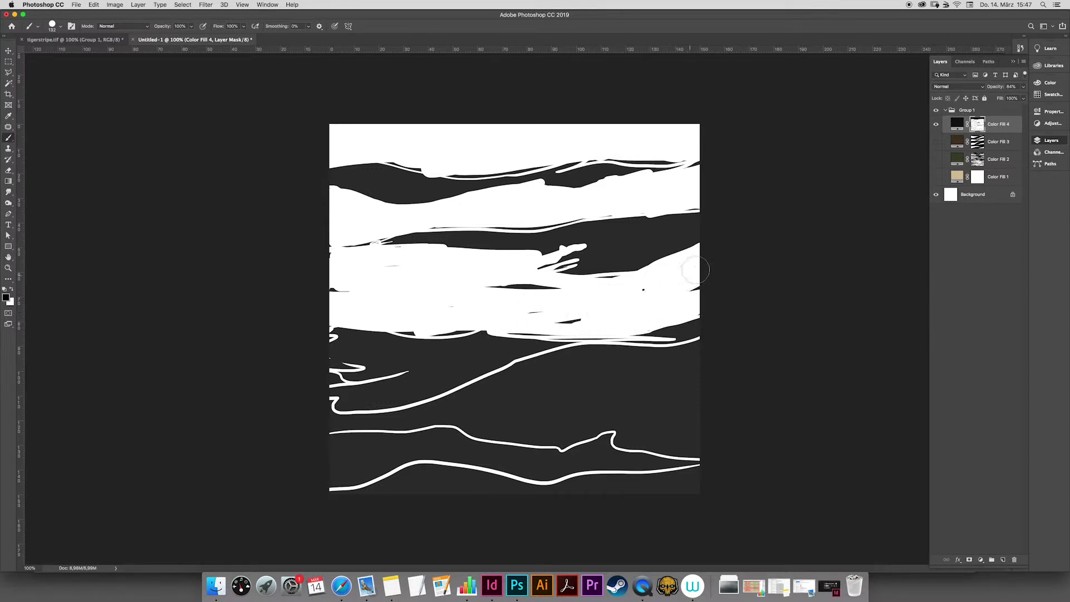
mouse_move(344, 417)
left_mouse_down()
mouse_move(324, 400)
mouse_move(316, 410)
mouse_move(331, 381)
mouse_move(318, 379)
mouse_move(435, 364)
mouse_move(400, 365)
left_mouse_up()
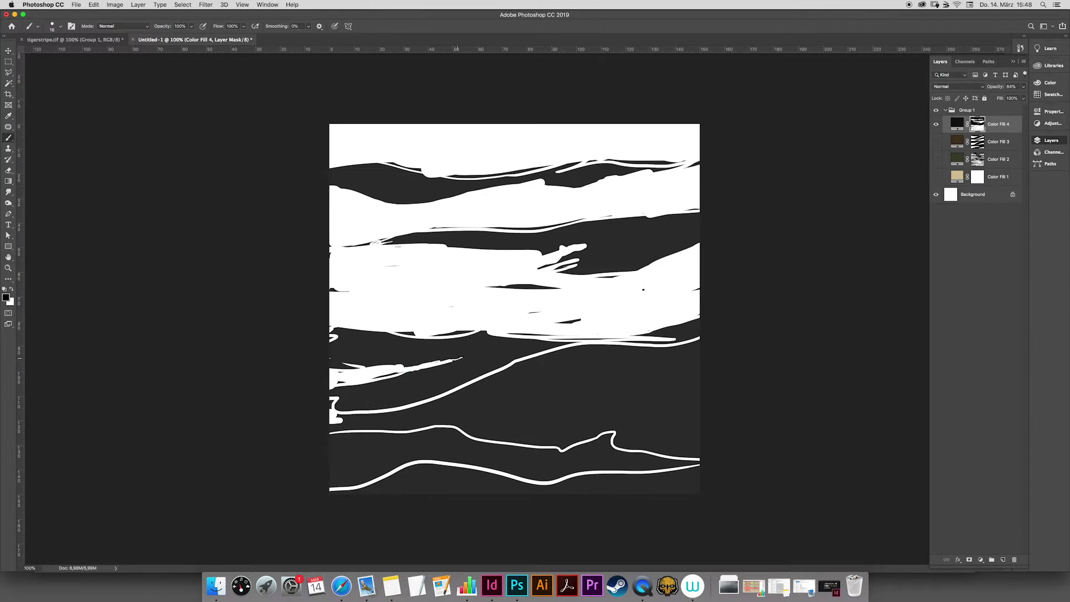
left_click_drag(473, 357, 439, 365)
key("super+z")
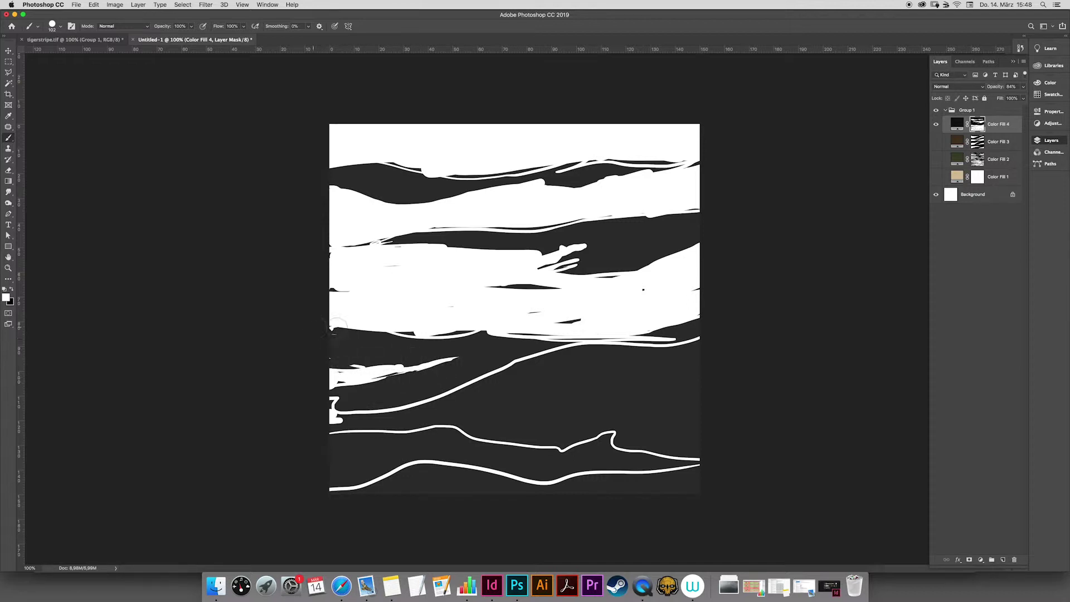
- Reshape the third stripe's upper edge with white and black strokes on the black layer's mask
mouse_move(372, 325)
left_mouse_down()
mouse_move(395, 328)
mouse_move(314, 316)
mouse_move(447, 328)
left_mouse_up()
mouse_move(342, 314)
left_mouse_down()
mouse_move(443, 334)
mouse_move(579, 334)
mouse_move(662, 317)
mouse_move(633, 321)
left_mouse_up()
left_click(578, 332)
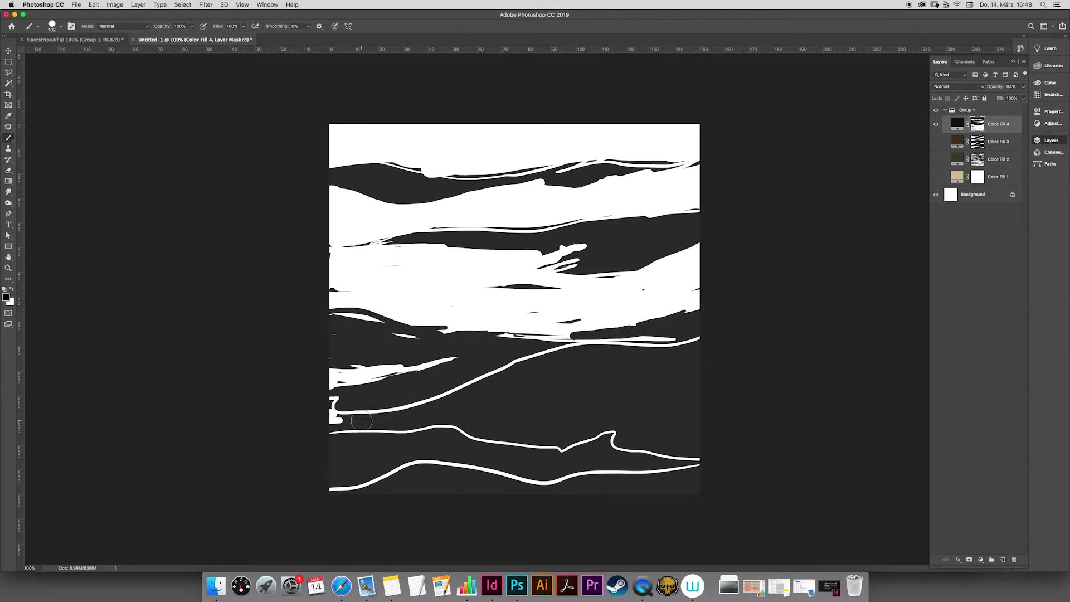
- Mask out the area between the third and bottom stripes, and clean up leftover specks in the cleared bands
mouse_move(346, 422)
left_mouse_down()
mouse_move(319, 421)
mouse_move(330, 405)
mouse_move(329, 419)
mouse_move(344, 422)
mouse_move(398, 418)
mouse_move(549, 365)
mouse_move(475, 394)
mouse_move(687, 358)
mouse_move(513, 369)
mouse_move(465, 397)
mouse_move(712, 372)
mouse_move(649, 412)
left_mouse_up()
mouse_move(510, 402)
left_mouse_down()
mouse_move(312, 428)
mouse_move(537, 412)
mouse_move(552, 435)
mouse_move(471, 421)
mouse_move(473, 433)
mouse_move(577, 438)
mouse_move(602, 434)
mouse_move(565, 413)
mouse_move(691, 395)
mouse_move(664, 415)
mouse_move(694, 423)
mouse_move(699, 447)
mouse_move(649, 450)
left_mouse_up()
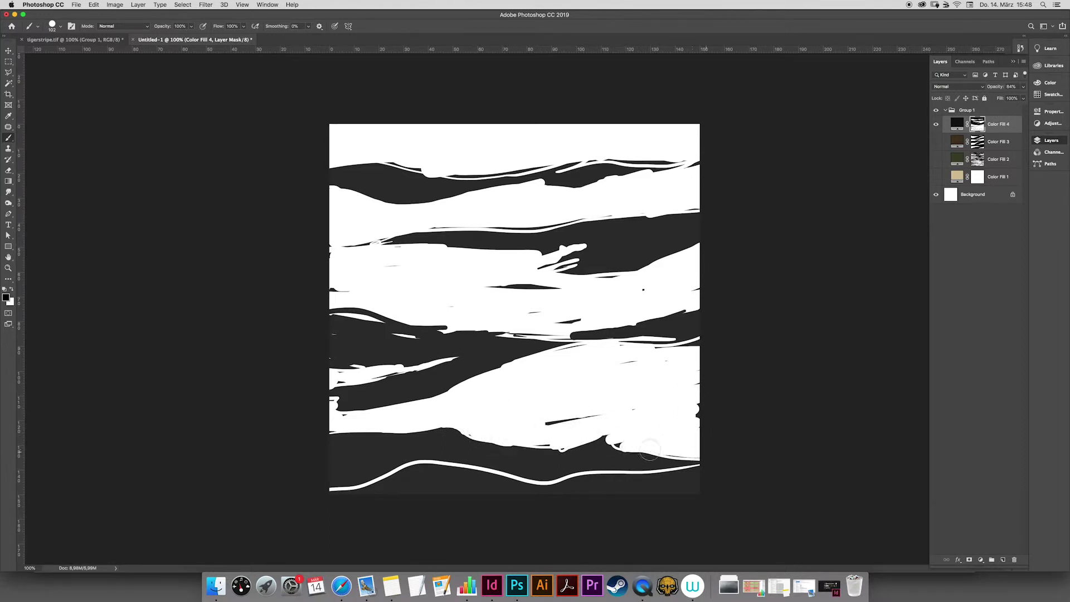
mouse_move(704, 398)
left_mouse_down()
mouse_move(539, 418)
mouse_move(638, 409)
mouse_move(553, 424)
left_mouse_up()
left_click_drag(507, 287, 627, 292)
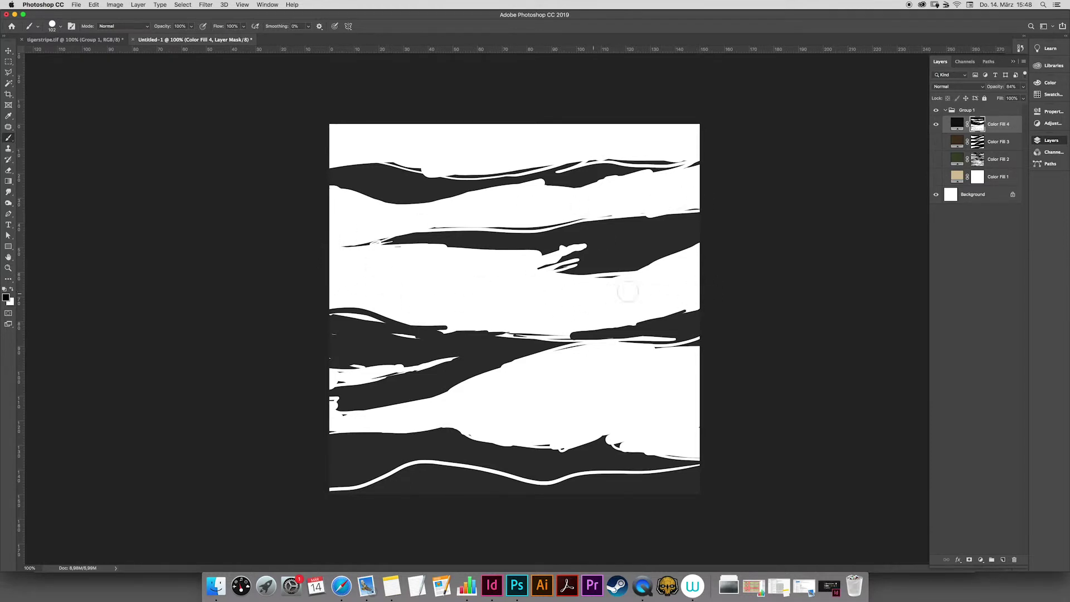
- Mask out the area beneath the bottom stripe and flatten the spike on its upper edge with black strokes
mouse_move(402, 496)
left_mouse_down()
mouse_move(332, 495)
mouse_move(410, 467)
mouse_move(391, 492)
mouse_move(448, 478)
mouse_move(416, 466)
mouse_move(580, 495)
mouse_move(415, 487)
mouse_move(693, 481)
mouse_move(631, 488)
mouse_move(692, 468)
mouse_move(643, 473)
mouse_move(704, 474)
mouse_move(611, 496)
left_mouse_up()
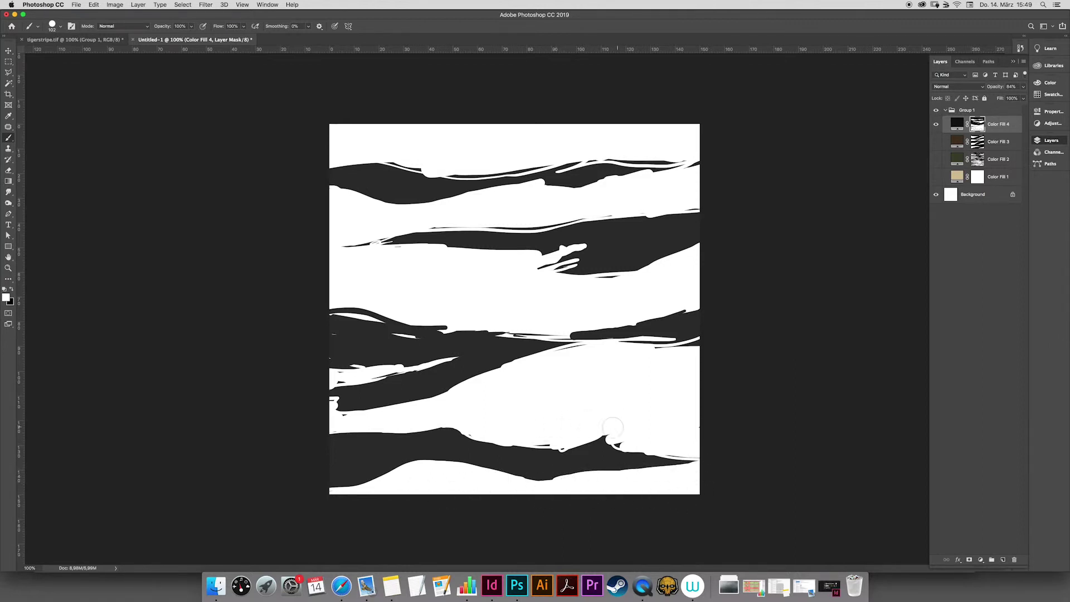
key("x")
mouse_move(554, 446)
left_mouse_down()
mouse_move(643, 440)
mouse_move(571, 439)
mouse_move(626, 434)
mouse_move(659, 447)
left_mouse_up()
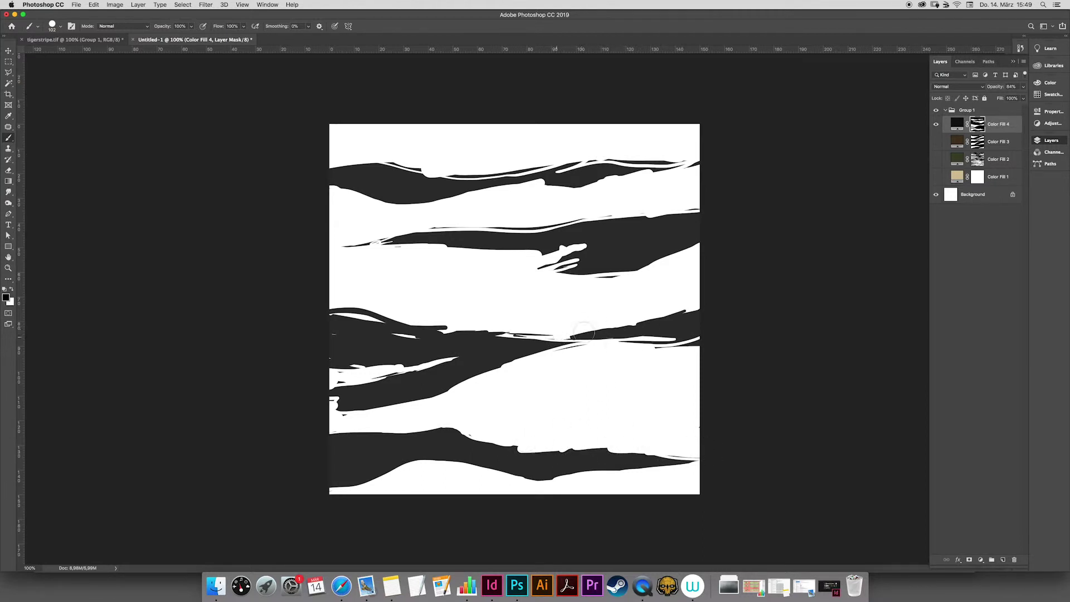
- Thicken the right ends of the second and third stripes with white strokes on the black layer's mask
key("x")
left_click_drag(716, 337, 619, 339)
mouse_move(706, 204)
left_mouse_down()
mouse_move(640, 218)
mouse_move(717, 184)
mouse_move(618, 214)
mouse_move(717, 180)
mouse_move(637, 212)
mouse_move(551, 228)
mouse_move(706, 193)
mouse_move(664, 201)
mouse_move(660, 220)
mouse_move(673, 215)
mouse_move(682, 228)
mouse_move(647, 255)
left_mouse_up()
- Broaden the third stripe's left part upward and toward its tip with alternating white and black strokes on the mask
mouse_move(256, 310)
left_mouse_down()
mouse_move(392, 322)
mouse_move(334, 300)
mouse_move(423, 324)
mouse_move(332, 290)
mouse_move(408, 335)
left_mouse_up()
key("x")
mouse_move(313, 279)
left_mouse_down()
mouse_move(448, 293)
mouse_move(334, 298)
mouse_move(454, 308)
mouse_move(413, 321)
mouse_move(312, 307)
mouse_move(409, 314)
mouse_move(358, 314)
left_mouse_up()
key("x")
key("x")
mouse_move(426, 321)
left_mouse_down()
mouse_move(334, 309)
mouse_move(381, 319)
mouse_move(398, 298)
mouse_move(494, 333)
left_mouse_up()
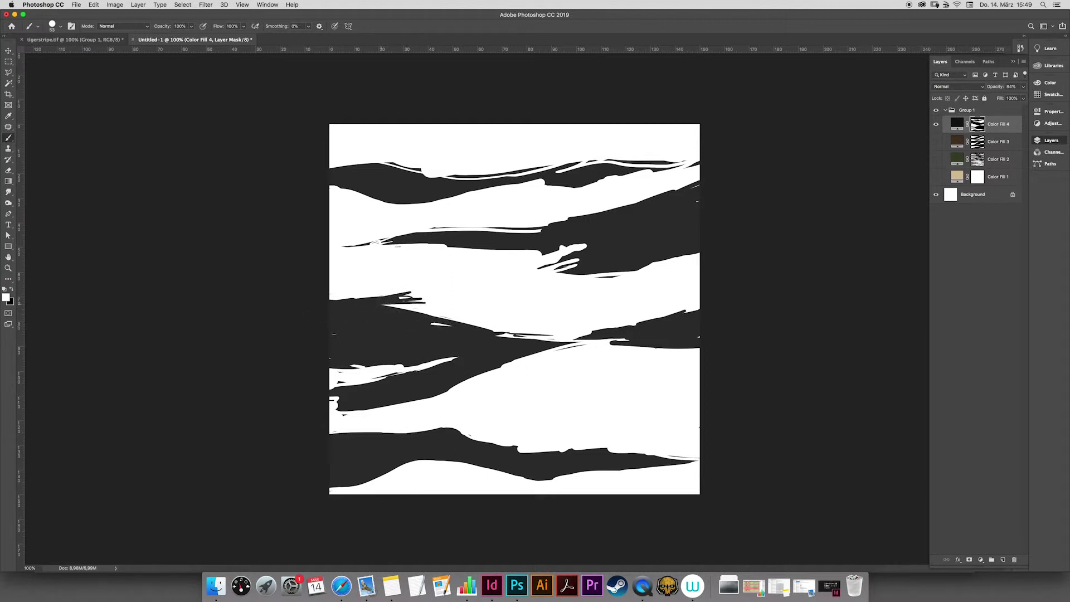
- Smooth the third stripe's upper-left edge and shorten the gap inside its left end on the black layer's mask
mouse_move(335, 298)
left_mouse_down()
mouse_move(512, 307)
mouse_move(480, 310)
left_mouse_up()
key("x")
mouse_move(382, 299)
left_mouse_down()
mouse_move(510, 307)
mouse_move(407, 292)
mouse_move(299, 299)
left_mouse_up()
key("x")
mouse_move(451, 361)
left_mouse_down()
mouse_move(390, 369)
mouse_move(394, 361)
left_mouse_up()
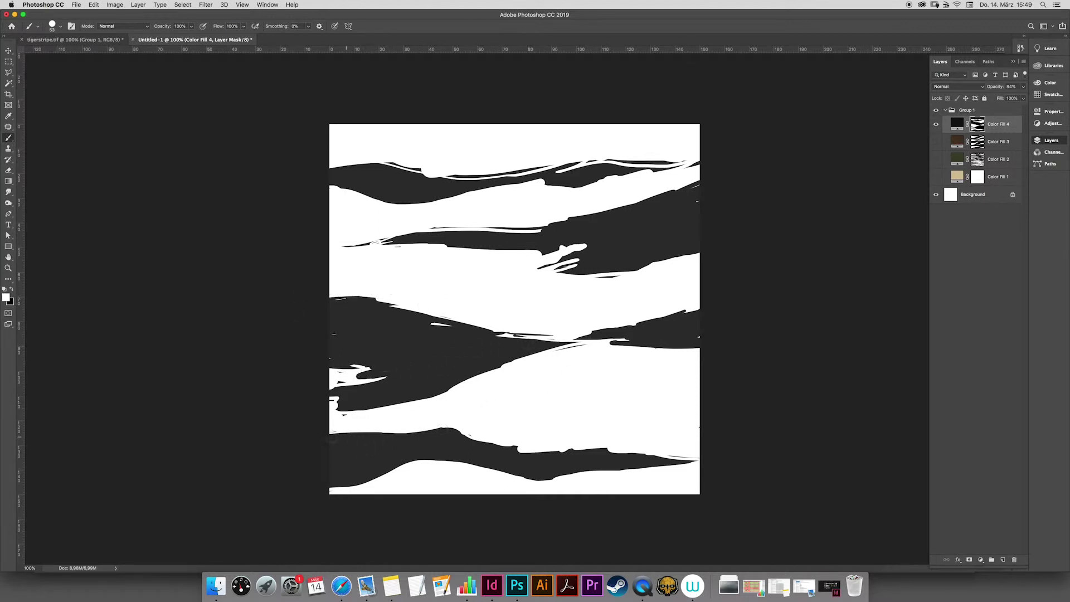
- Widen the bottom stripe's right end with white and trim its upper edge with black on the black layer's mask
mouse_move(518, 451)
left_mouse_down()
mouse_move(668, 432)
mouse_move(613, 441)
mouse_move(709, 450)
left_mouse_up()
mouse_move(577, 435)
left_mouse_down()
mouse_move(696, 406)
mouse_move(591, 432)
left_mouse_up()
left_click_drag(709, 389, 703, 413)
key("x")
left_click_drag(534, 444, 696, 393)
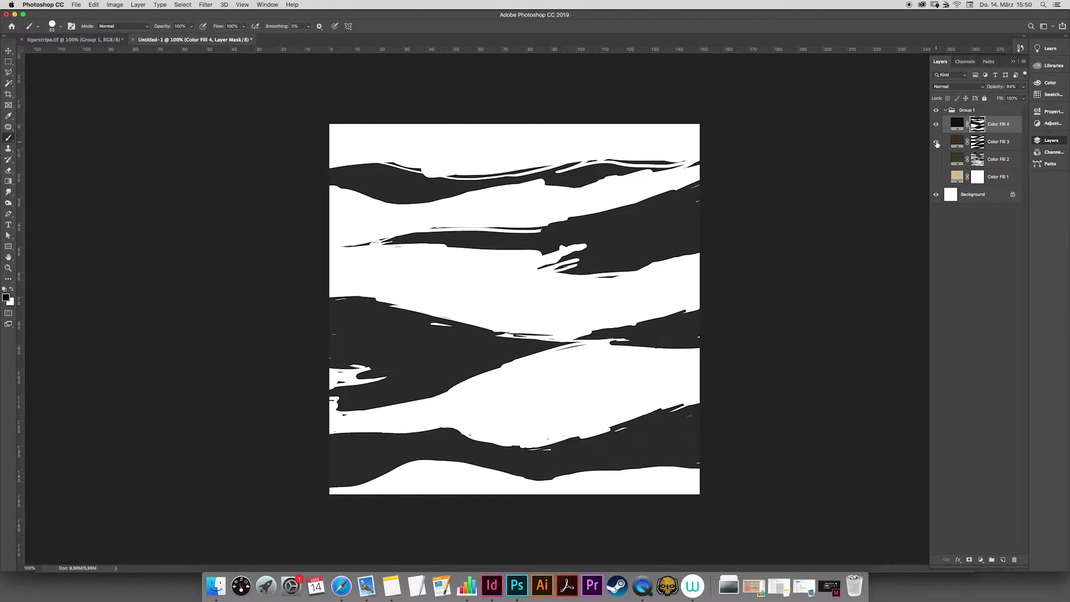
- Show the brown, green and tan layers again and set the black layer's opacity to 100%
left_click(936, 176)
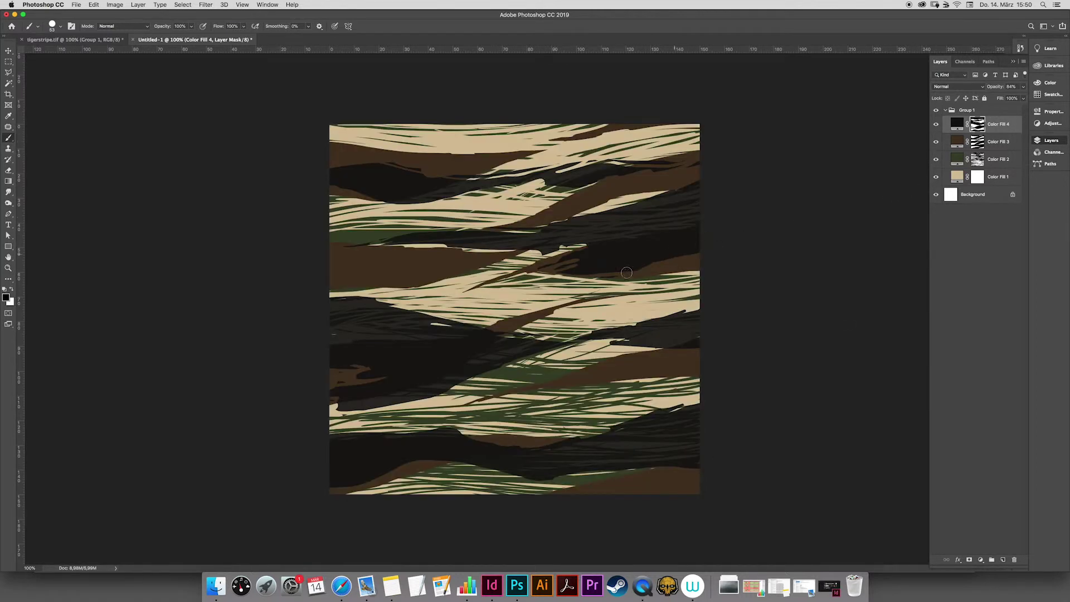
left_click(1023, 87)
left_click_drag(1026, 99, 1068, 93)
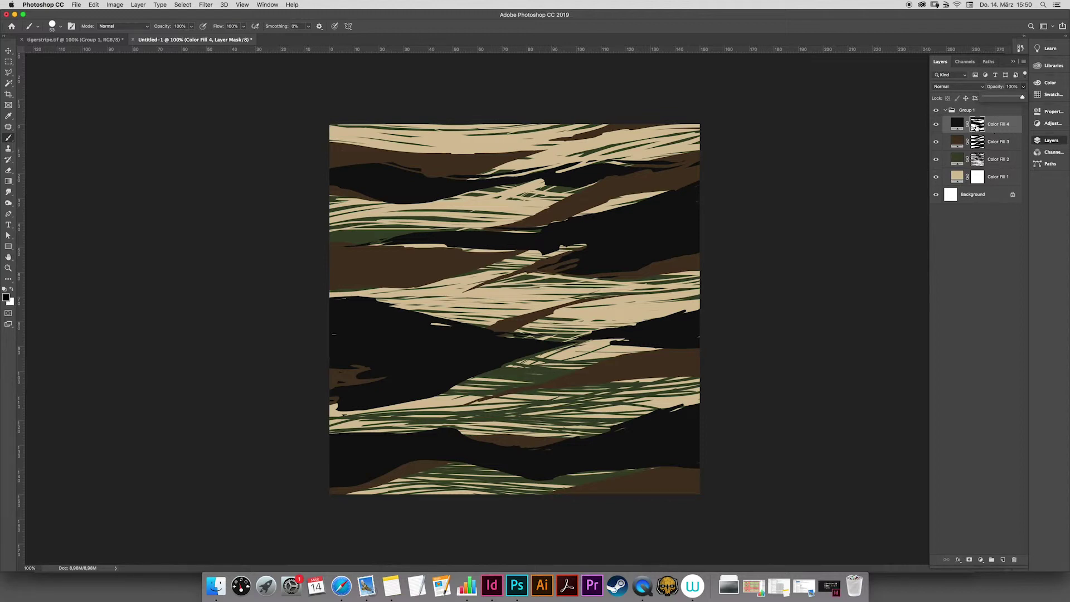
- Widen the left end of the uppermost black stripe with white strokes on the black layer's mask
left_click(325, 165)
key("x")
mouse_move(335, 161)
left_mouse_down()
mouse_move(328, 151)
mouse_move(493, 178)
left_mouse_up()
mouse_move(306, 192)
left_mouse_down()
mouse_move(383, 179)
mouse_move(287, 195)
left_mouse_up()
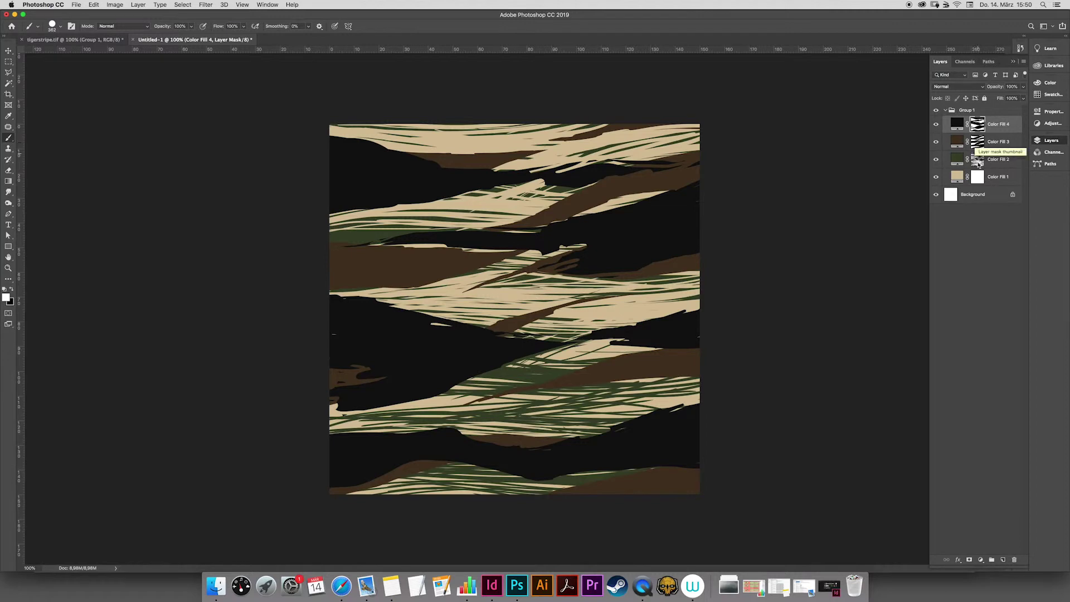
left_click(977, 160)
key("x")
left_click_drag(476, 296, 458, 299)
key("x")
left_click_drag(428, 293, 379, 298)
mouse_move(397, 293)
left_mouse_down()
mouse_move(477, 283)
mouse_move(433, 297)
left_mouse_up()
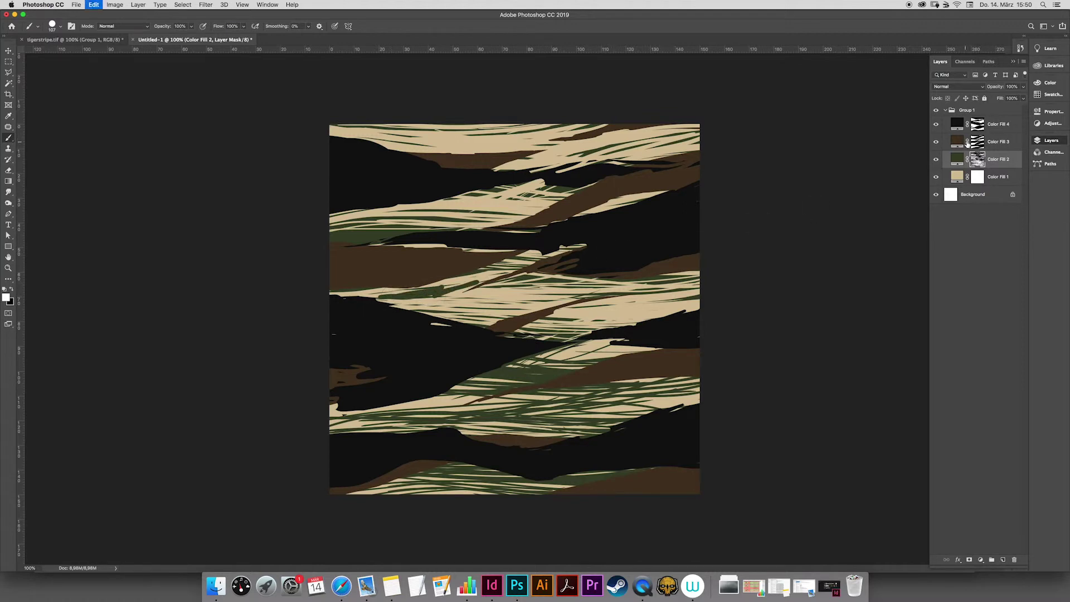
key("super+z")
- Add a 10 px centered stroke to the brown fill layer, using the tan colour sampled from the pattern
left_click(1006, 143)
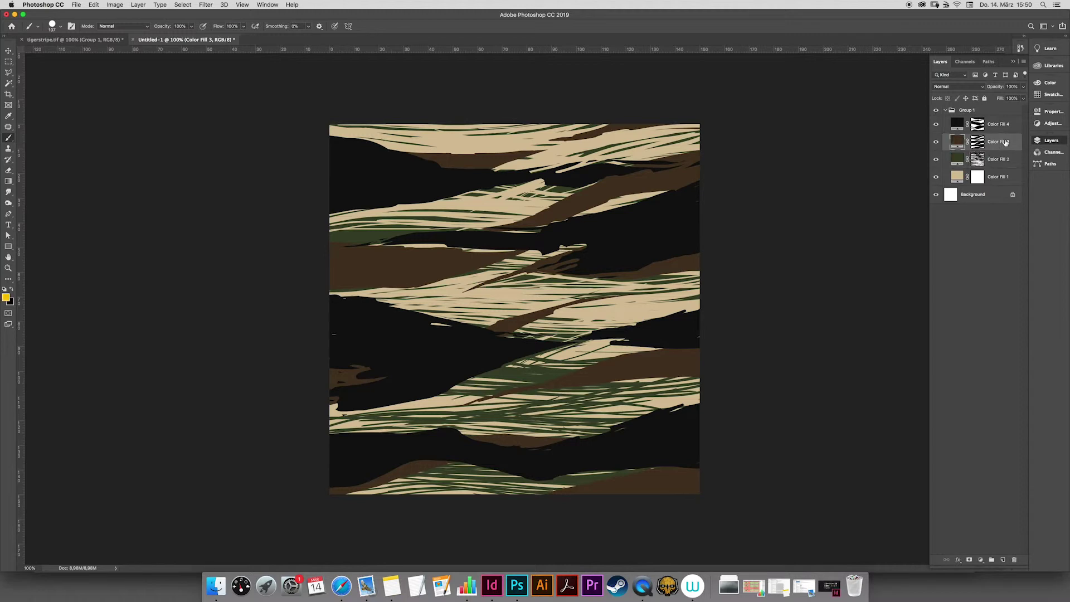
left_click(959, 560)
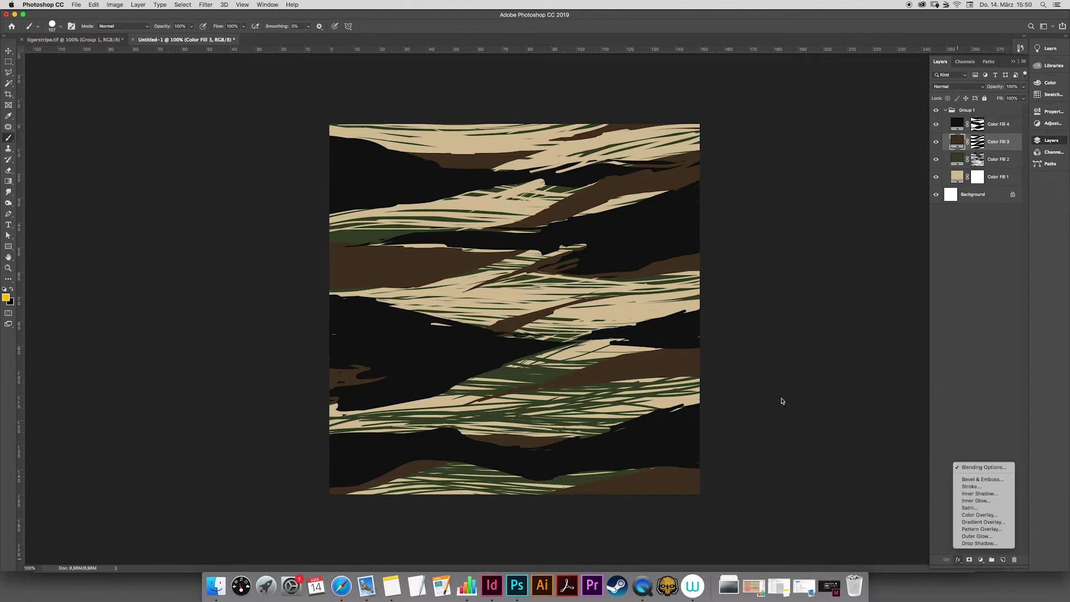
left_click(972, 487)
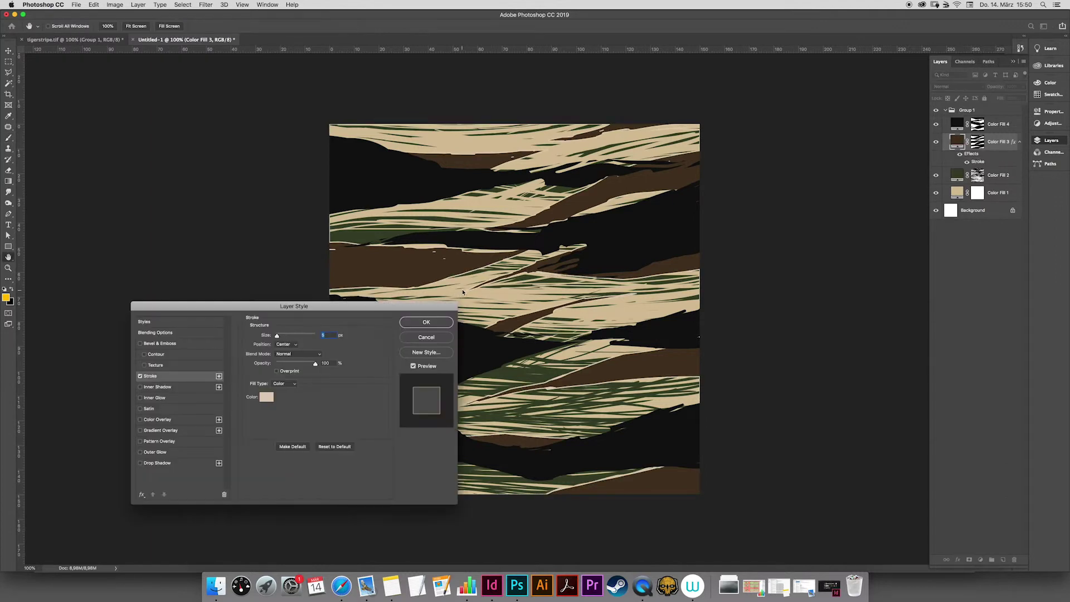
left_click(266, 397)
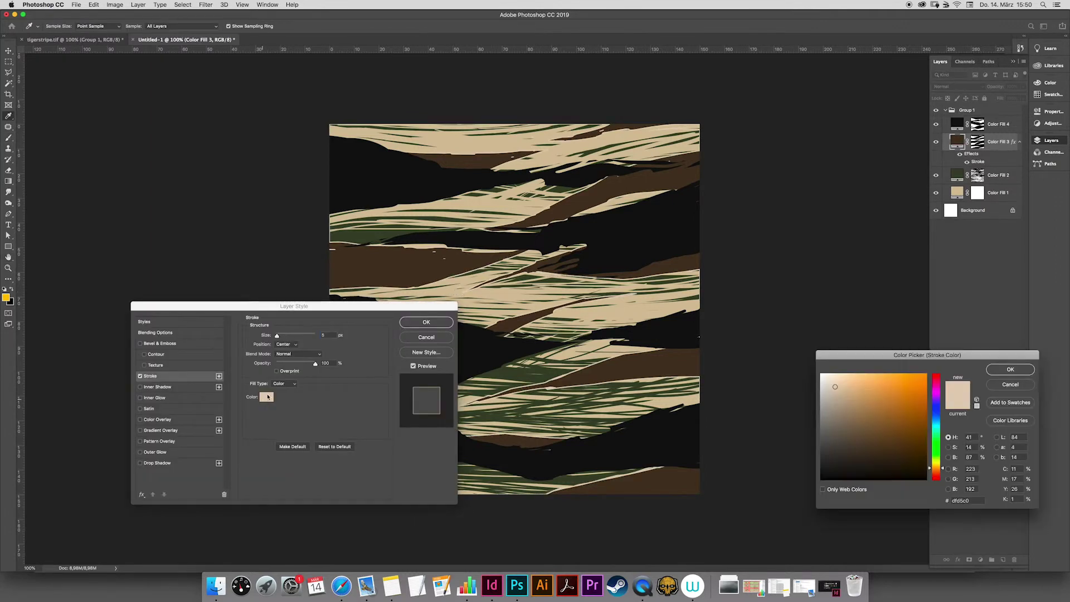
left_click(451, 287)
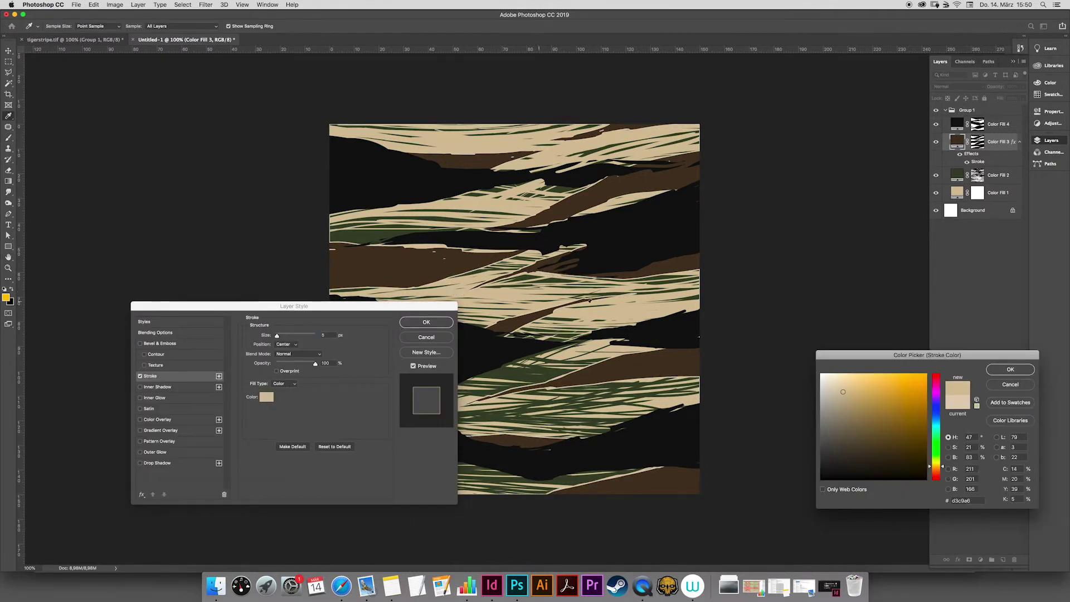
left_click(997, 370)
type("10")
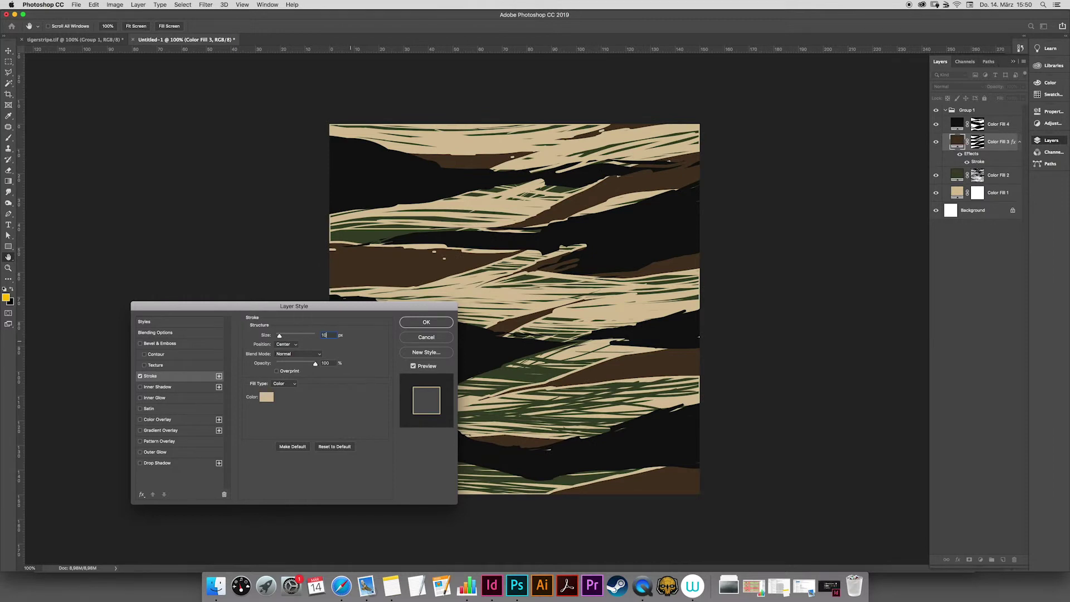
key("Return")
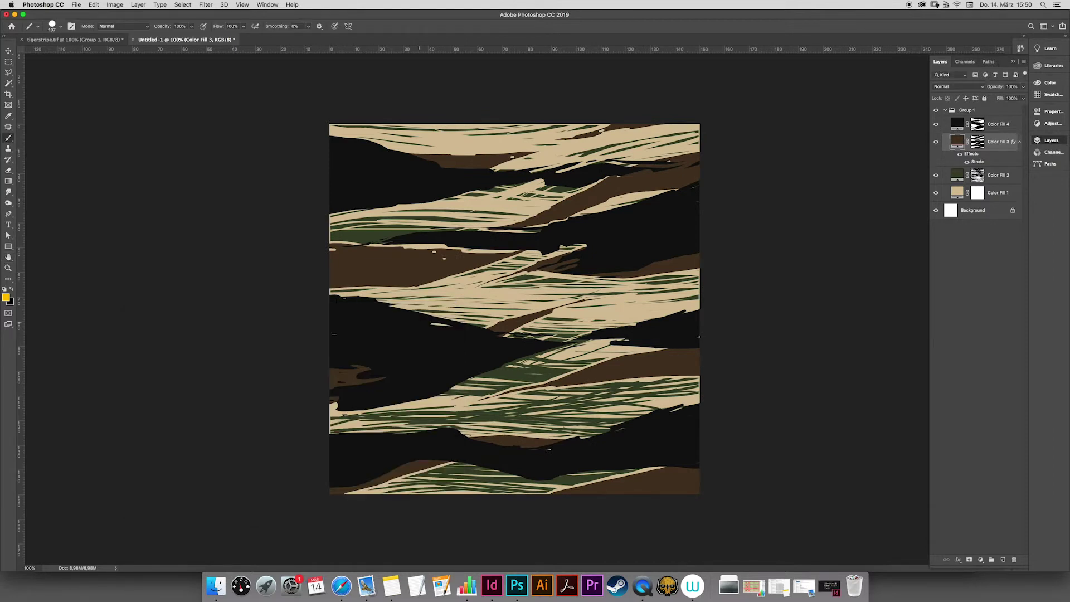
- Trim the upper edge of the uppermost black stripe's left part with black on the black layer's mask
left_click(974, 174)
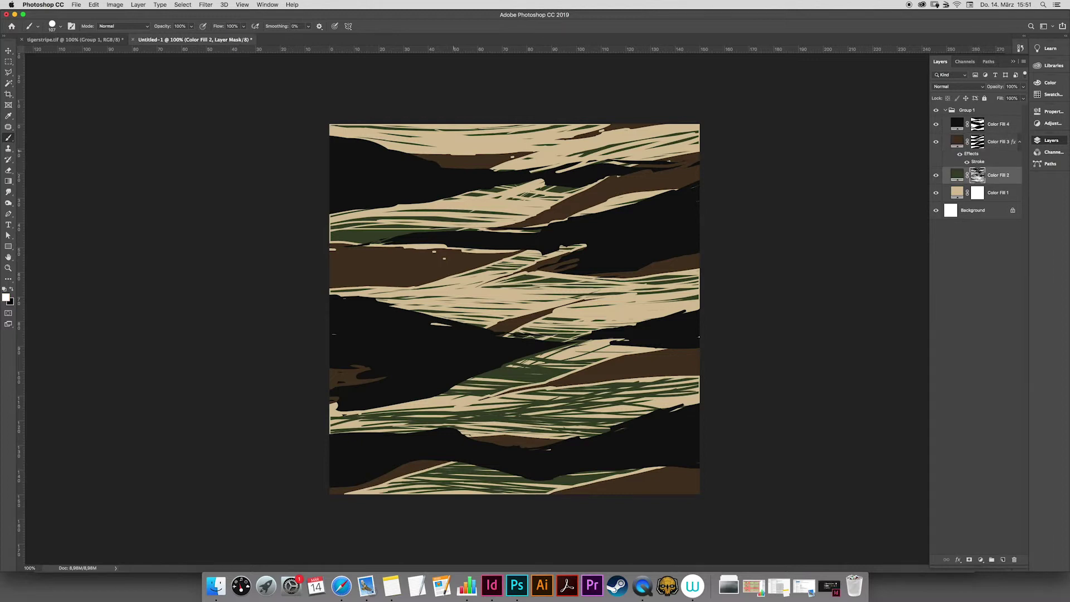
left_click(976, 124)
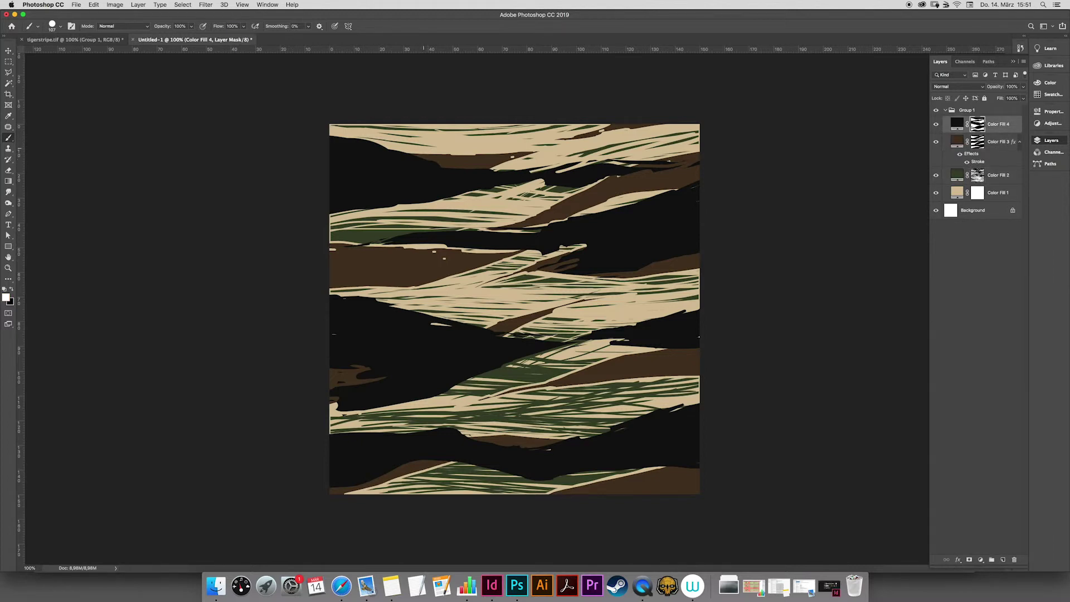
key("x")
mouse_move(384, 136)
left_mouse_down()
mouse_move(358, 141)
mouse_move(416, 144)
mouse_move(407, 139)
left_mouse_up()
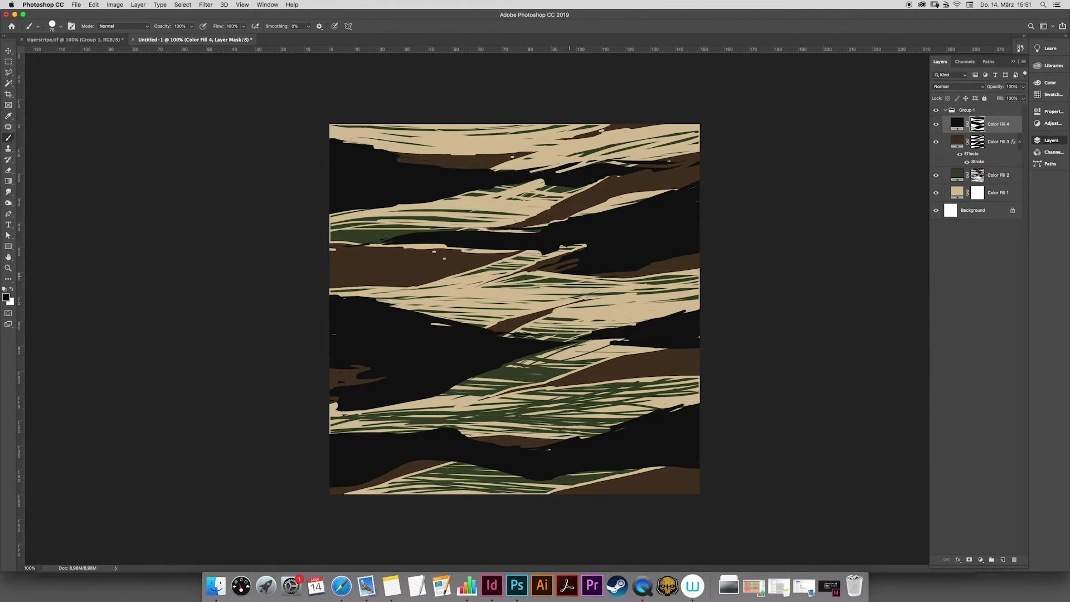
- Reshape the lower edge of the large lower-left black stripe with white and black strokes on the black layer's mask
key("x")
key("x")
key("x")
left_click_drag(437, 398, 543, 373)
mouse_move(488, 392)
left_mouse_down()
mouse_move(389, 405)
mouse_move(515, 389)
left_mouse_up()
key("x")
mouse_move(498, 386)
left_mouse_down()
mouse_move(545, 372)
mouse_move(495, 391)
left_mouse_up()
left_click_drag(391, 405, 463, 398)
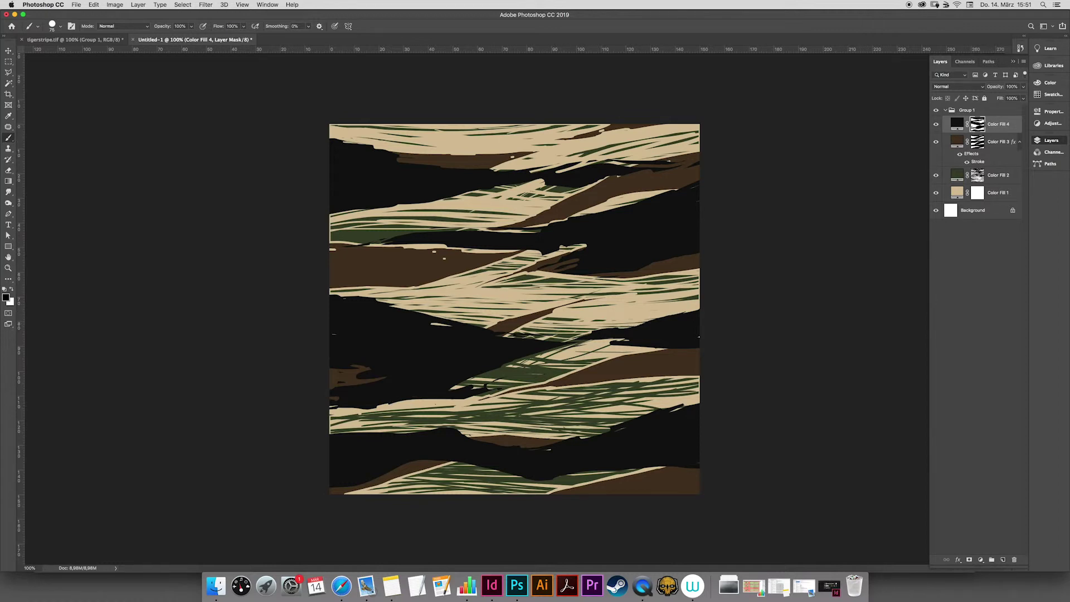
- Collapse the brown layer's effects and paint white strokes on the green layer's mask along the middle band's upper part
left_click(1019, 141)
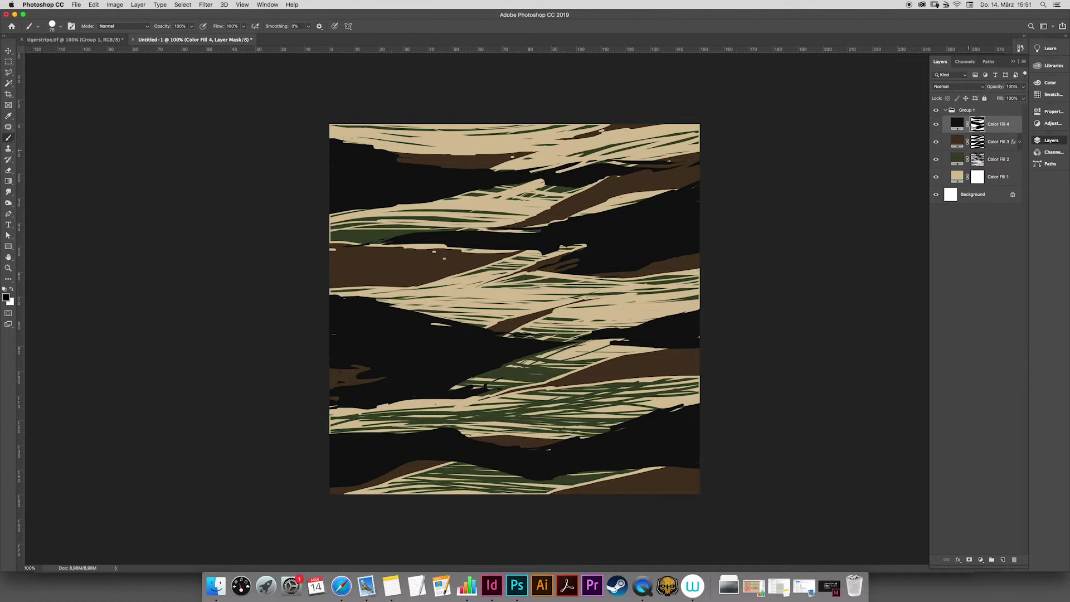
left_click(976, 159)
key("x")
mouse_move(460, 290)
left_mouse_down()
mouse_move(416, 297)
mouse_move(503, 290)
left_mouse_up()
mouse_move(431, 298)
left_mouse_down()
mouse_move(532, 285)
mouse_move(516, 284)
mouse_move(456, 303)
mouse_move(612, 290)
left_mouse_up()
left_click_drag(538, 289, 696, 283)
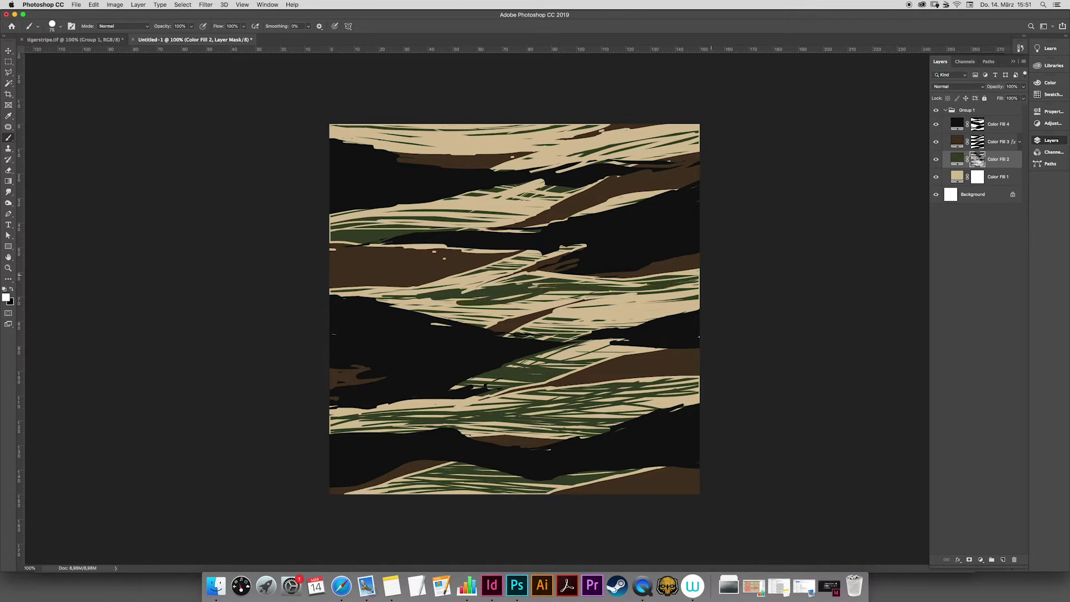
- Fill the rest of the middle band with green using white strokes on the green layer's mask
left_click_drag(478, 305, 696, 283)
mouse_move(648, 297)
left_mouse_down()
mouse_move(504, 295)
mouse_move(631, 293)
left_mouse_up()
mouse_move(544, 327)
left_mouse_down()
mouse_move(697, 288)
mouse_move(570, 328)
mouse_move(687, 302)
left_mouse_up()
mouse_move(681, 302)
left_mouse_down()
mouse_move(623, 318)
mouse_move(690, 289)
left_mouse_up()
mouse_move(561, 324)
left_mouse_down()
mouse_move(527, 327)
mouse_move(577, 325)
mouse_move(539, 332)
left_mouse_up()
mouse_move(458, 302)
left_mouse_down()
mouse_move(350, 293)
mouse_move(502, 308)
mouse_move(360, 292)
mouse_move(428, 291)
mouse_move(552, 254)
mouse_move(489, 266)
mouse_move(560, 278)
mouse_move(530, 287)
left_mouse_up()
- Fill the two uppermost striped bands with green using white strokes on the green layer's mask
mouse_move(334, 223)
left_mouse_down()
mouse_move(402, 218)
mouse_move(347, 229)
mouse_move(526, 189)
mouse_move(519, 186)
mouse_move(485, 203)
mouse_move(563, 194)
mouse_move(470, 215)
mouse_move(568, 195)
mouse_move(363, 225)
left_mouse_up()
left_click_drag(463, 223, 436, 224)
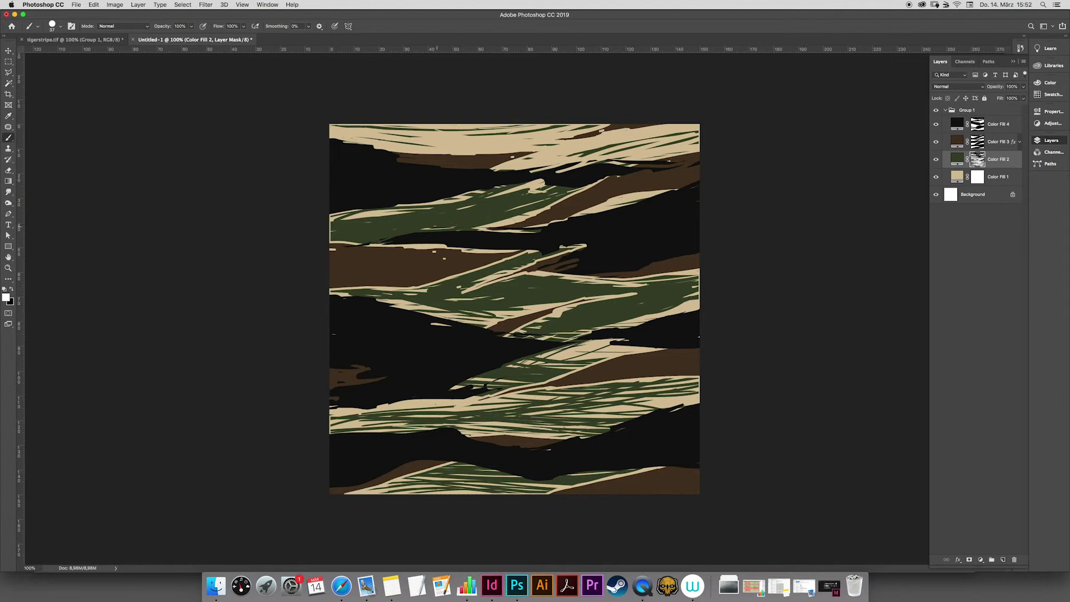
mouse_move(326, 137)
left_mouse_down()
mouse_move(557, 147)
mouse_move(543, 136)
mouse_move(434, 128)
mouse_move(555, 136)
mouse_move(396, 126)
mouse_move(535, 127)
mouse_move(551, 159)
mouse_move(533, 162)
mouse_move(691, 134)
mouse_move(500, 167)
mouse_move(536, 165)
left_mouse_up()
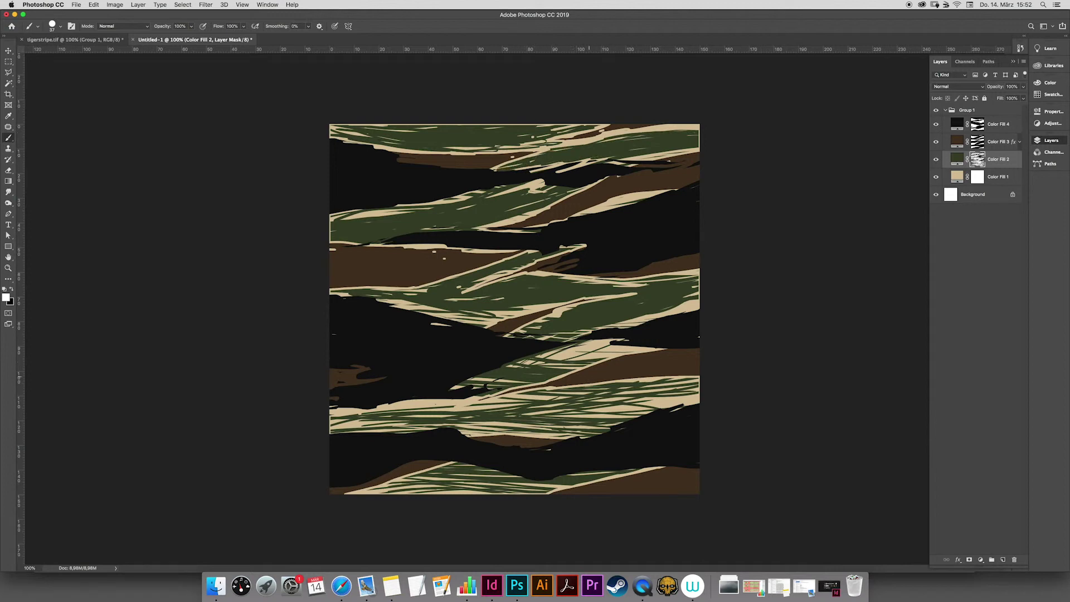
- Fill the lower striped bands, including the bottommost one, with green using white strokes on the green layer's mask
mouse_move(558, 360)
left_mouse_down()
mouse_move(602, 352)
mouse_move(529, 363)
mouse_move(654, 347)
mouse_move(588, 341)
mouse_move(537, 353)
left_mouse_up()
left_click_drag(649, 320, 424, 308)
mouse_move(477, 400)
left_mouse_down()
mouse_move(331, 415)
mouse_move(580, 393)
mouse_move(434, 415)
left_mouse_up()
mouse_move(611, 408)
left_mouse_down()
mouse_move(367, 425)
mouse_move(680, 399)
mouse_move(640, 397)
mouse_move(696, 384)
left_mouse_up()
mouse_move(697, 385)
left_mouse_down()
mouse_move(605, 392)
mouse_move(611, 407)
mouse_move(595, 406)
mouse_move(632, 397)
left_mouse_up()
left_click_drag(548, 335, 566, 333)
mouse_move(562, 427)
left_mouse_down()
mouse_move(628, 415)
mouse_move(601, 417)
left_mouse_up()
mouse_move(635, 191)
left_mouse_down()
mouse_move(624, 203)
mouse_move(641, 207)
left_mouse_up()
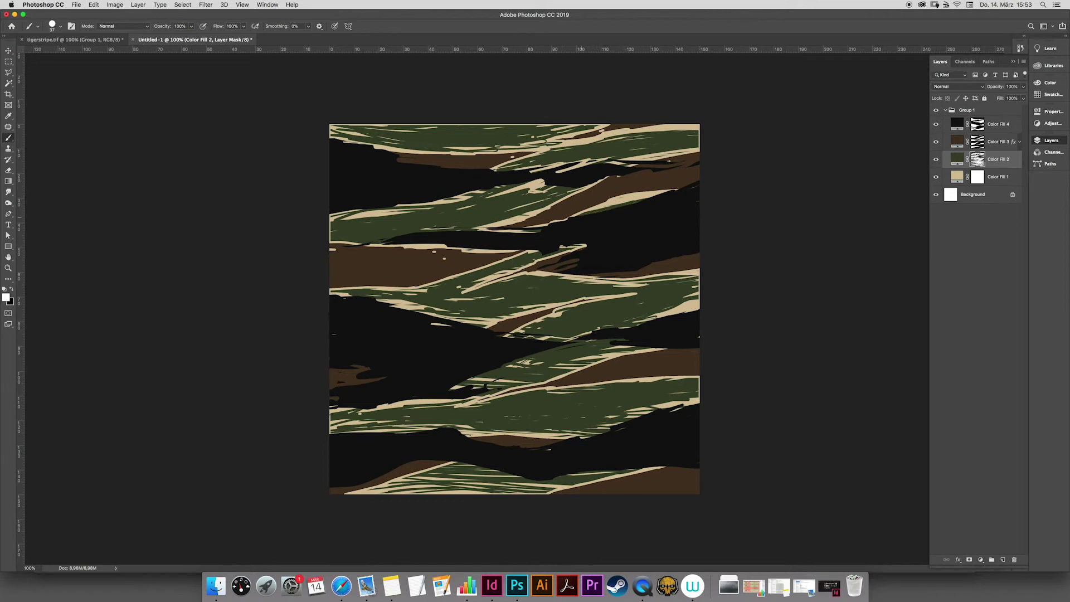
mouse_move(503, 478)
left_mouse_down()
mouse_move(390, 489)
mouse_move(566, 485)
left_mouse_up()
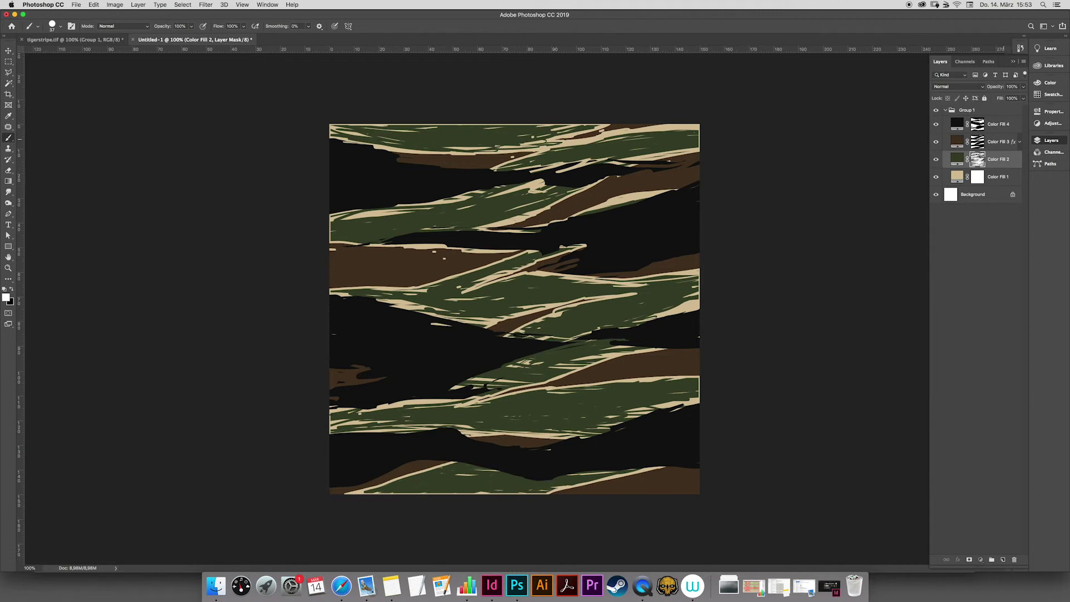
- Scale the brown fill layer's stripes up slightly with Free Transform
left_click(1002, 141)
key("super+t")
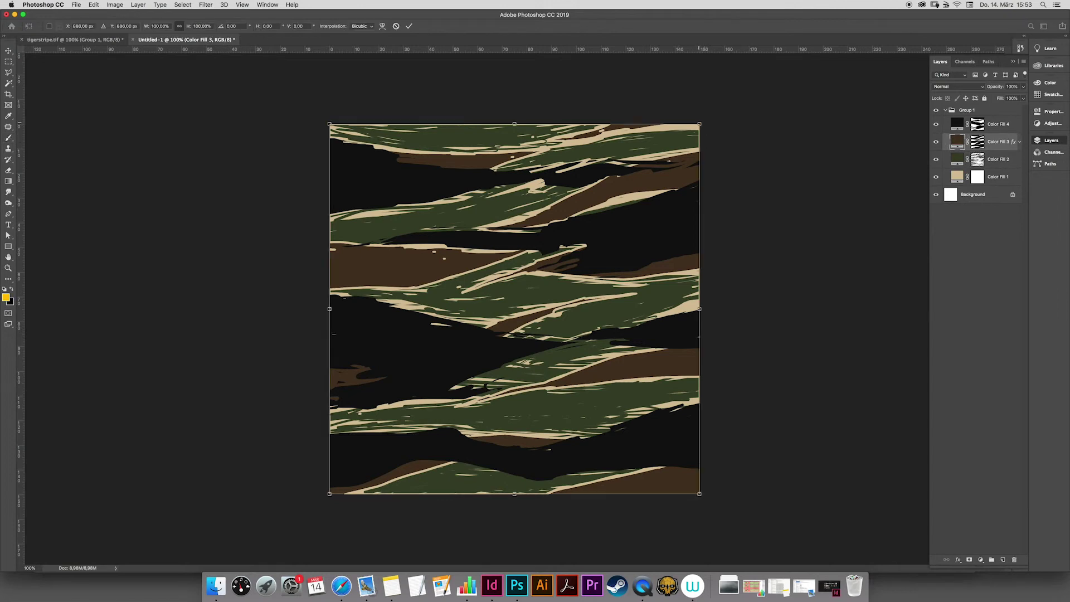
left_click_drag(699, 124, 708, 115)
key("Return")
key("b")
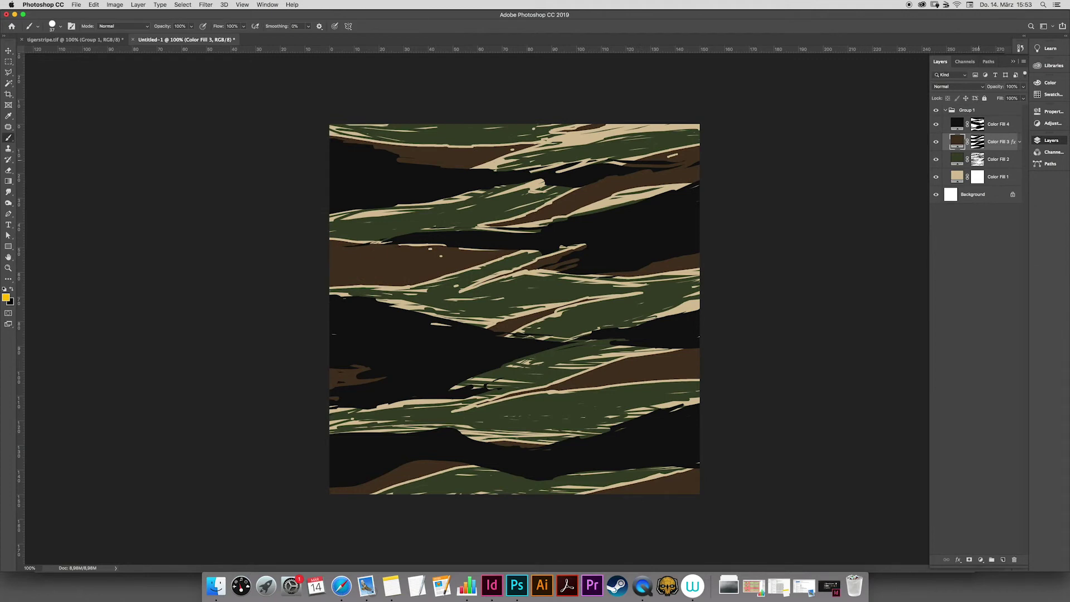
- Brush black strokes along the two upper green bands on the green layer's mask and fill the topmost band's right end with white
left_click(978, 160)
key("x")
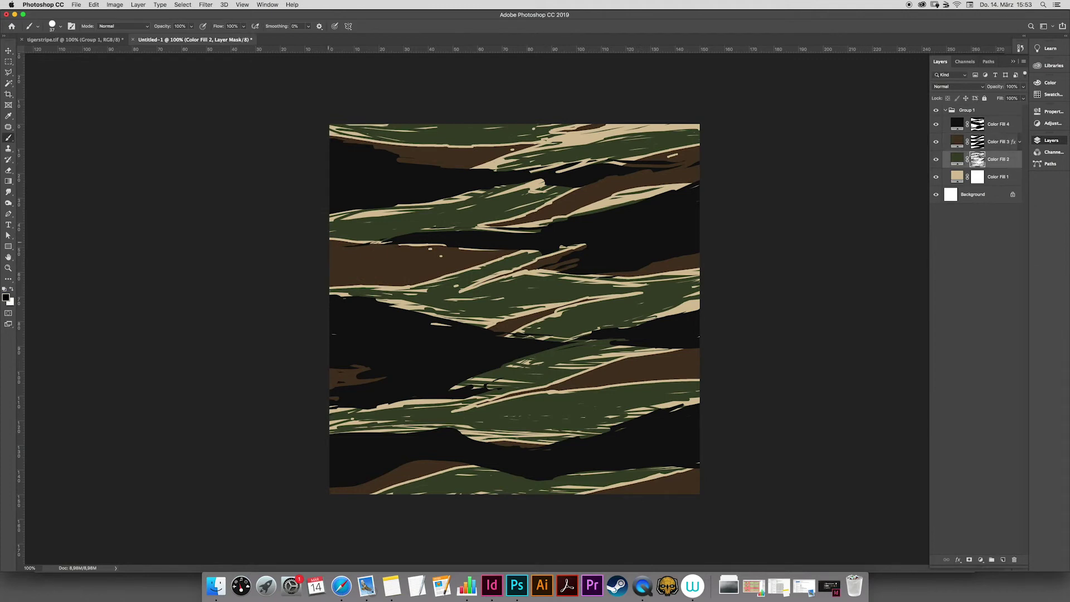
left_click_drag(334, 218, 484, 205)
left_click_drag(367, 213, 474, 204)
left_click_drag(356, 132, 566, 145)
mouse_move(697, 136)
left_mouse_down()
mouse_move(610, 131)
mouse_move(683, 130)
left_mouse_up()
key("x")
mouse_move(593, 138)
left_mouse_down()
mouse_move(698, 127)
mouse_move(555, 142)
mouse_move(680, 126)
left_mouse_up()
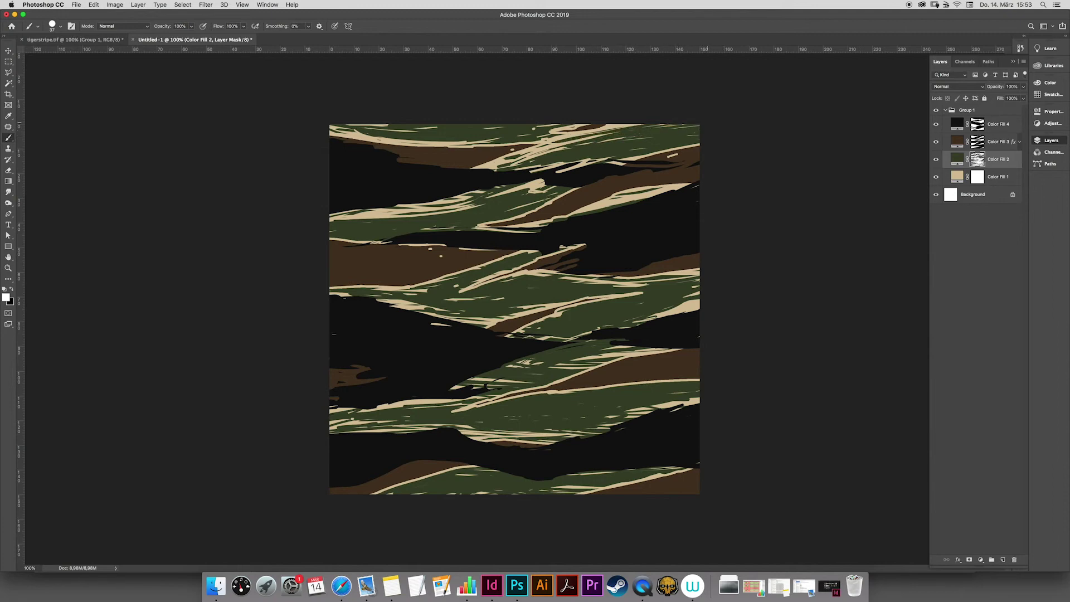
- Add thin tan streaks to the second green band with black, then thin them with white on the green layer's mask
key("x")
mouse_move(564, 187)
left_mouse_down()
mouse_move(497, 217)
mouse_move(413, 230)
left_mouse_up()
left_click_drag(486, 218, 394, 229)
left_click_drag(548, 194, 519, 198)
left_click_drag(551, 187, 469, 201)
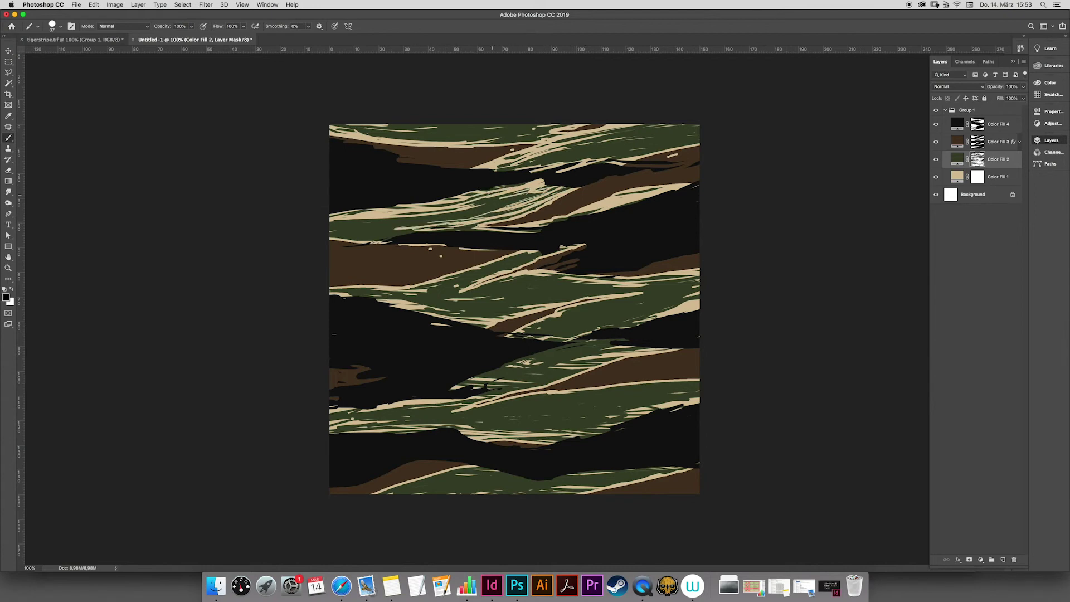
key("x")
left_click_drag(542, 188, 446, 211)
mouse_move(541, 189)
left_mouse_down()
mouse_move(456, 211)
mouse_move(499, 200)
mouse_move(454, 223)
left_mouse_up()
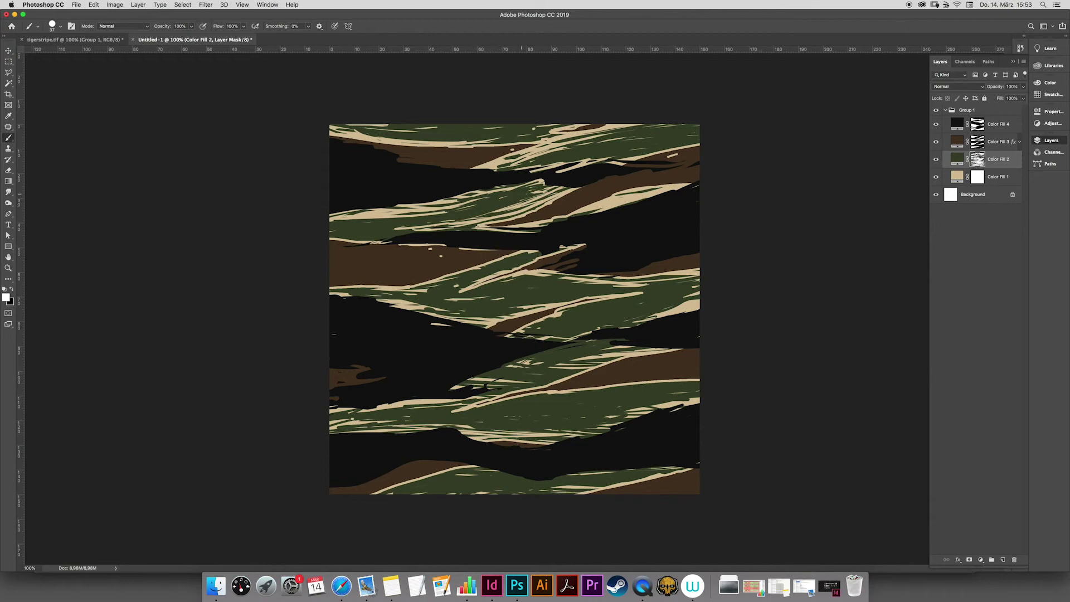
- Brush long black strokes across the middle green band on the green layer's mask to add tan streaks
key("x")
mouse_move(543, 308)
left_mouse_down()
mouse_move(488, 317)
mouse_move(369, 294)
left_mouse_up()
left_click_drag(477, 314, 349, 295)
mouse_move(504, 309)
left_mouse_down()
mouse_move(433, 315)
mouse_move(549, 305)
mouse_move(394, 314)
mouse_move(688, 295)
left_mouse_up()
key("x")
key("x")
left_click_drag(656, 295, 699, 284)
mouse_move(617, 305)
left_mouse_down()
mouse_move(700, 287)
mouse_move(623, 302)
left_mouse_up()
- Run a long white stroke through the middle green band and add black strokes along its upper edge
key("x")
mouse_move(700, 285)
left_mouse_down()
mouse_move(610, 302)
mouse_move(613, 285)
mouse_move(536, 281)
mouse_move(439, 298)
left_mouse_up()
key("x")
mouse_move(615, 281)
left_mouse_down()
mouse_move(475, 290)
mouse_move(494, 277)
left_mouse_up()
left_click_drag(670, 287, 491, 281)
- Thin the tan streaks in the middle and second green bands with white strokes on the green layer's mask
key("x")
left_click_drag(564, 282, 520, 281)
left_click_drag(648, 284, 568, 283)
left_click_drag(698, 282, 604, 284)
left_click_drag(585, 298, 537, 302)
left_click_drag(492, 213, 518, 204)
left_click_drag(451, 223, 393, 229)
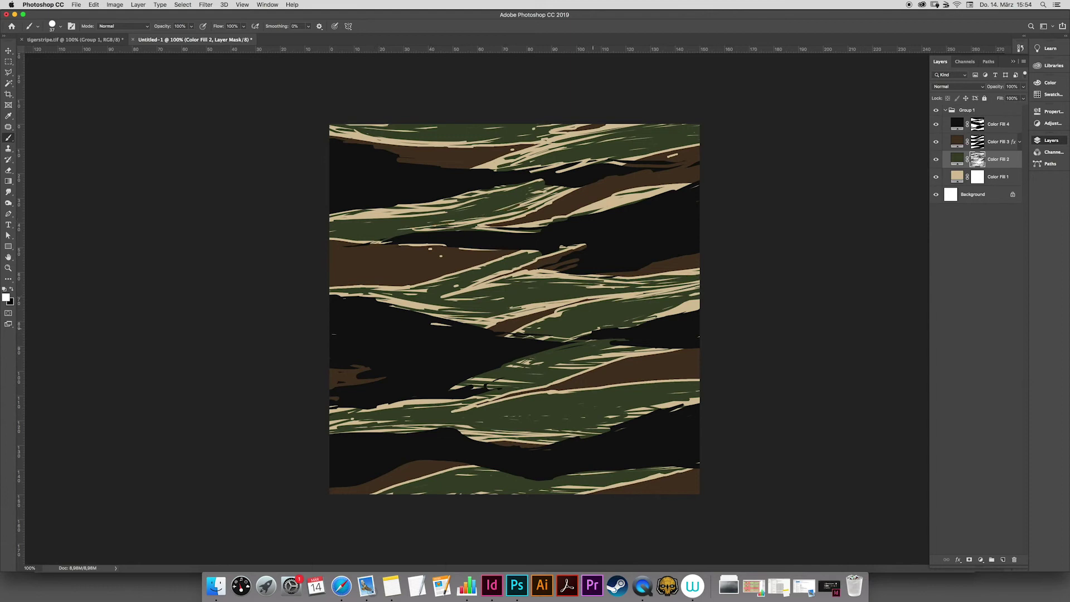
- Refine the middle green band's edges with white and black strokes and extend white into the band below
left_click_drag(510, 308, 549, 302)
left_click_drag(664, 290, 564, 284)
left_click_drag(584, 280, 652, 277)
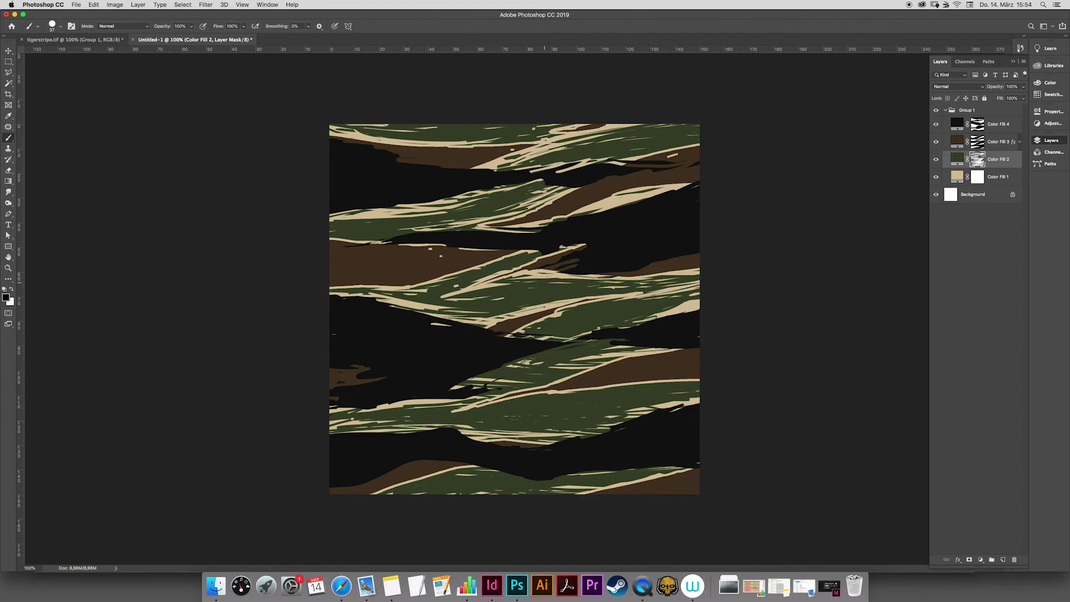
left_click_drag(547, 279, 683, 278)
left_click_drag(597, 280, 611, 279)
left_click_drag(633, 322, 572, 333)
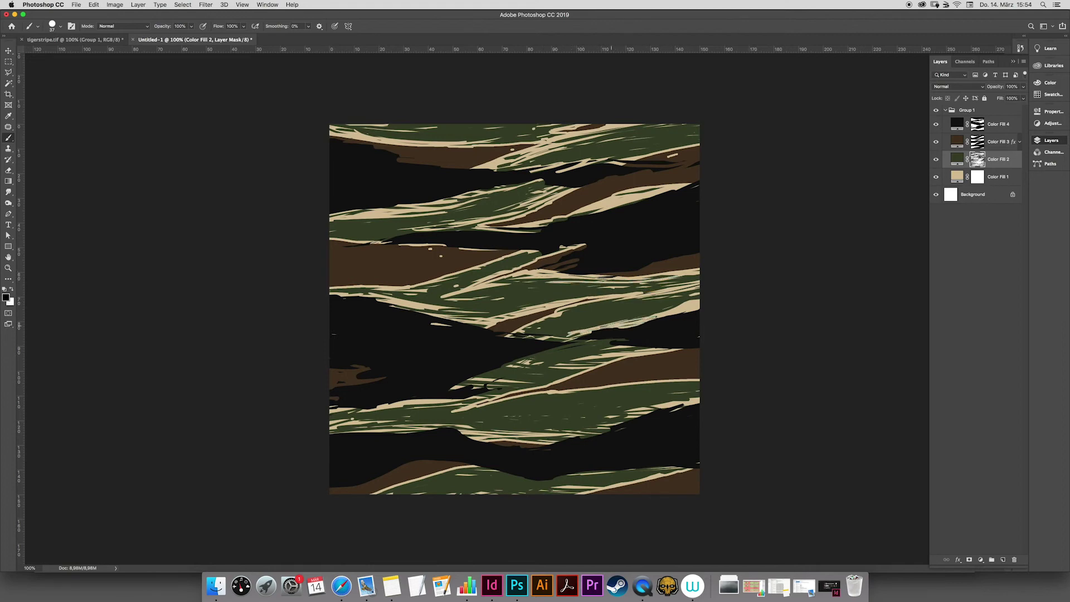
key("x")
left_click_drag(567, 328, 639, 320)
mouse_move(603, 349)
left_mouse_down()
mouse_move(620, 348)
mouse_move(482, 374)
mouse_move(564, 345)
mouse_move(471, 379)
left_mouse_up()
- Brush black strokes along the edges of the green band below the middle and the wide band's upper edge
key("x")
mouse_move(618, 347)
left_mouse_down()
mouse_move(484, 374)
mouse_move(628, 346)
mouse_move(519, 360)
mouse_move(543, 352)
left_mouse_up()
key("x")
key("x")
mouse_move(645, 346)
left_mouse_down()
mouse_move(593, 348)
mouse_move(487, 390)
left_mouse_up()
left_click_drag(600, 359, 487, 389)
left_click_drag(555, 380, 477, 398)
left_click_drag(699, 383, 445, 402)
mouse_move(617, 394)
left_mouse_down()
mouse_move(385, 408)
mouse_move(614, 394)
left_mouse_up()
- Break up the new tan areas with white strokes in the band below the middle and along the wide band's upper edge
key("x")
mouse_move(487, 388)
left_mouse_down()
mouse_move(595, 367)
mouse_move(592, 359)
left_mouse_up()
mouse_move(587, 356)
left_mouse_down()
mouse_move(545, 360)
mouse_move(566, 372)
left_mouse_up()
mouse_move(603, 355)
left_mouse_down()
mouse_move(555, 369)
mouse_move(570, 360)
left_mouse_up()
left_click_drag(652, 350, 540, 368)
left_click_drag(628, 353, 556, 370)
left_click_drag(503, 378, 446, 411)
left_click_drag(541, 397, 366, 411)
- Run a black stroke along the wide lower green band's bottom edge and break it up with white strokes
key("x")
mouse_move(428, 427)
left_mouse_down()
mouse_move(582, 419)
mouse_move(518, 435)
mouse_move(621, 421)
mouse_move(677, 398)
left_mouse_up()
key("x")
left_click_drag(585, 419, 521, 435)
mouse_move(698, 398)
left_mouse_down()
mouse_move(627, 410)
mouse_move(644, 400)
left_mouse_up()
left_click_drag(578, 420, 553, 425)
mouse_move(589, 423)
left_mouse_down()
mouse_move(480, 434)
mouse_move(607, 412)
left_mouse_up()
- Add tan streaks through the lower half of the wide lower green band with black on the green layer's mask
key("x")
left_click_drag(500, 424, 358, 428)
left_click_drag(629, 413, 483, 425)
left_click_drag(665, 402, 578, 421)
left_click_drag(567, 411, 384, 425)
- Thin the tan streaks inside the wide lower green band with white strokes on the green layer's mask
key("x")
left_click_drag(637, 418, 385, 420)
left_click_drag(520, 412, 394, 418)
left_click_drag(480, 412, 411, 418)
left_click_drag(535, 413, 440, 418)
left_click_drag(590, 415, 521, 413)
- Brush black strokes along the upper part of the bottommost green band on the green layer's mask
key("x")
mouse_move(498, 469)
left_mouse_down()
mouse_move(390, 493)
mouse_move(422, 479)
left_mouse_up()
left_click_drag(525, 472, 468, 479)
left_click_drag(625, 471, 550, 481)
left_click_drag(663, 465, 562, 476)
mouse_move(505, 472)
left_mouse_down()
mouse_move(440, 474)
mouse_move(397, 490)
left_mouse_up()
mouse_move(585, 478)
left_mouse_down()
mouse_move(391, 494)
mouse_move(629, 473)
left_mouse_up()
left_click_drag(510, 480, 534, 479)
- Restore green in the bottommost band with white strokes on the green layer's mask
key("x")
left_click_drag(437, 485, 470, 482)
left_click_drag(389, 492, 480, 480)
mouse_move(551, 493)
left_mouse_down()
mouse_move(582, 487)
mouse_move(560, 481)
left_mouse_up()
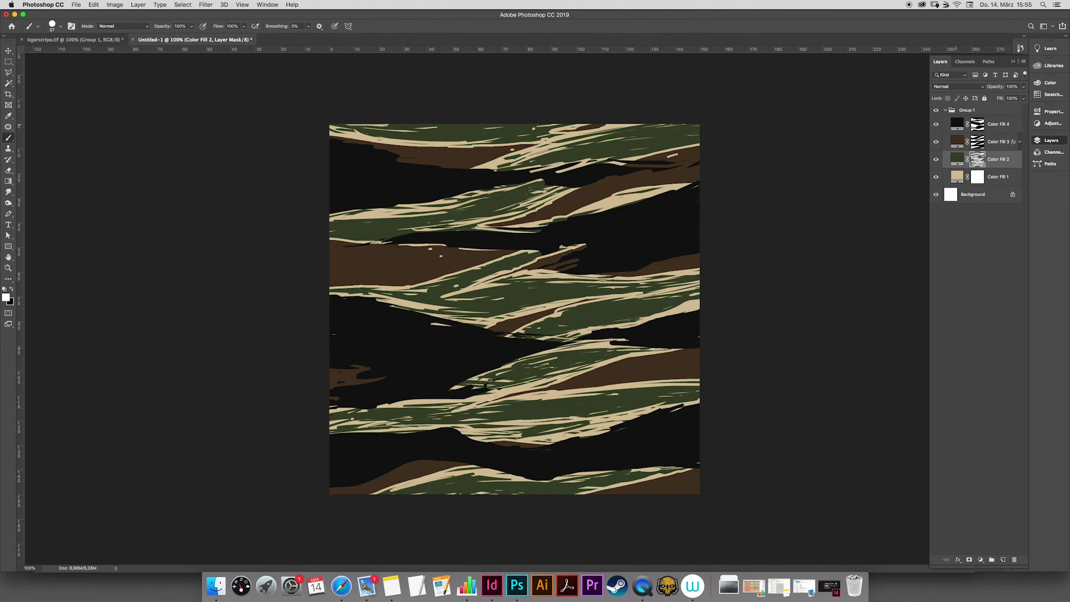
- Change the brown fill layer's colour to the lighter brown #897659
left_click(955, 141)
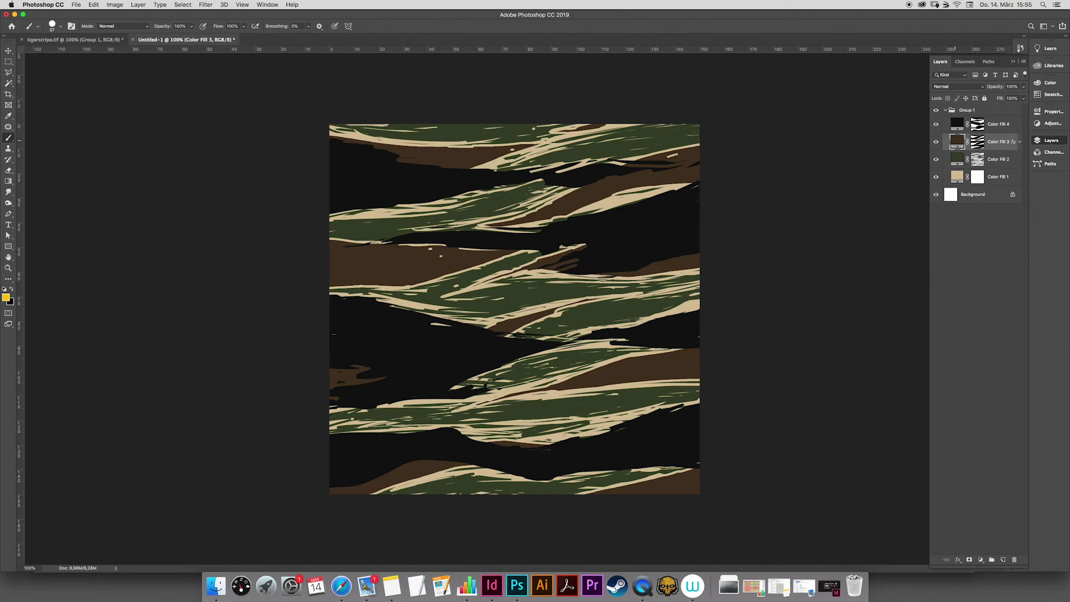
double_click(957, 142)
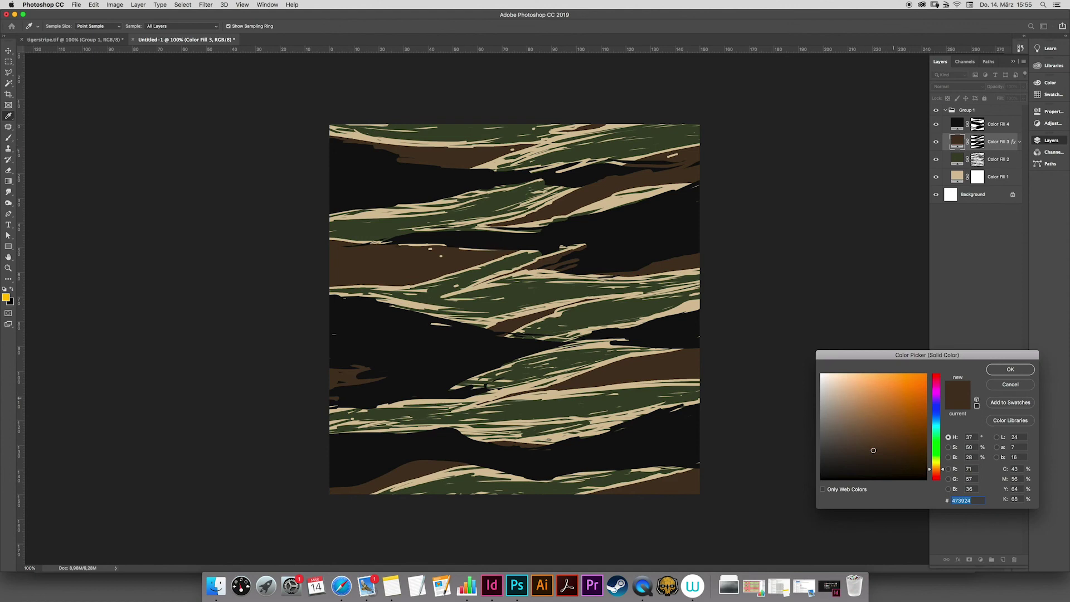
left_click(893, 398)
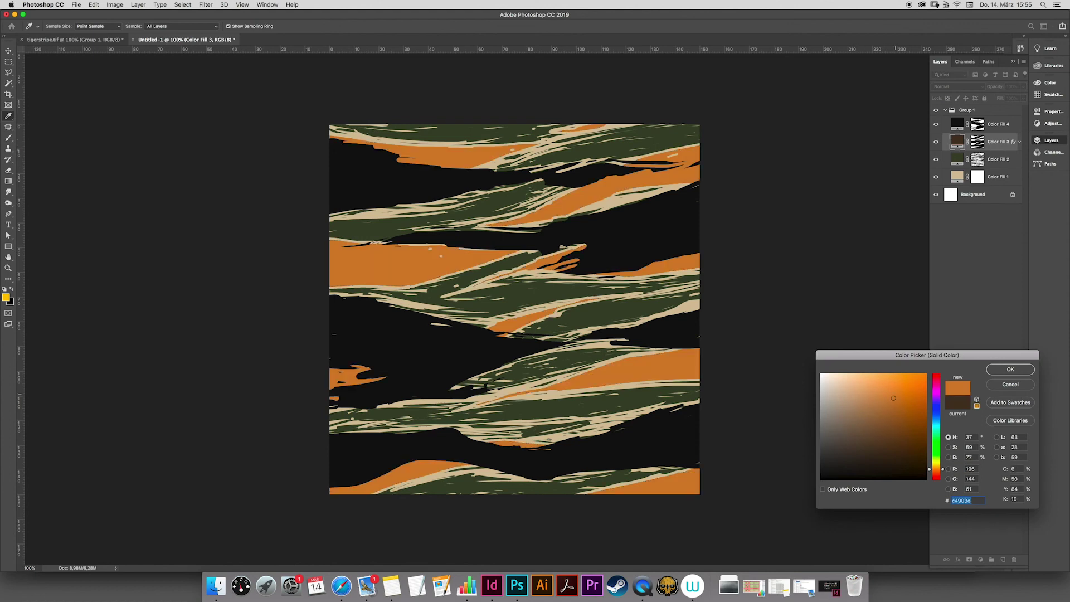
left_click(881, 414)
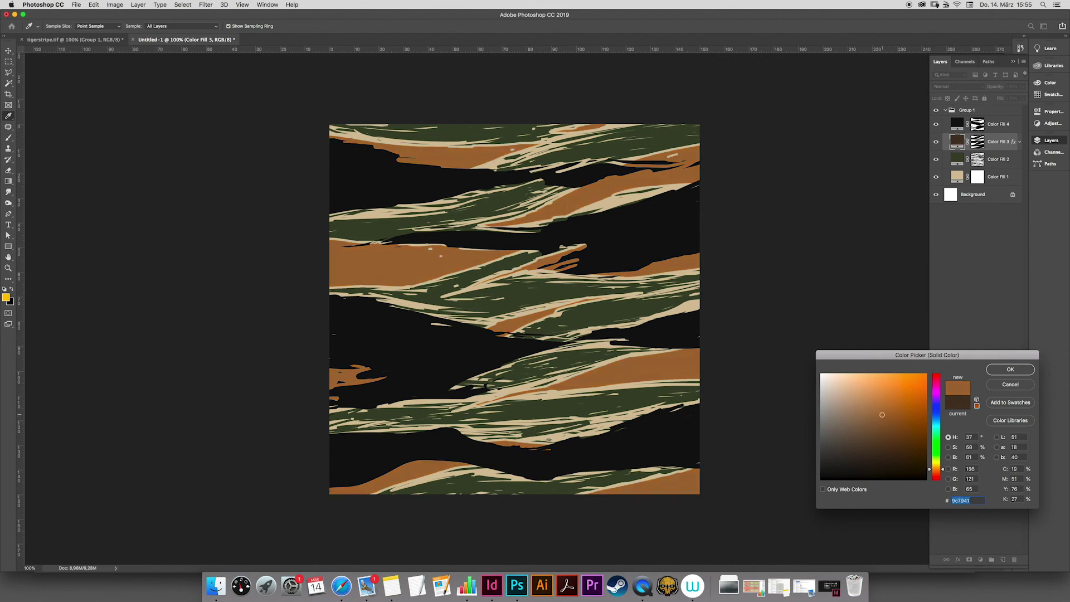
left_click(857, 423)
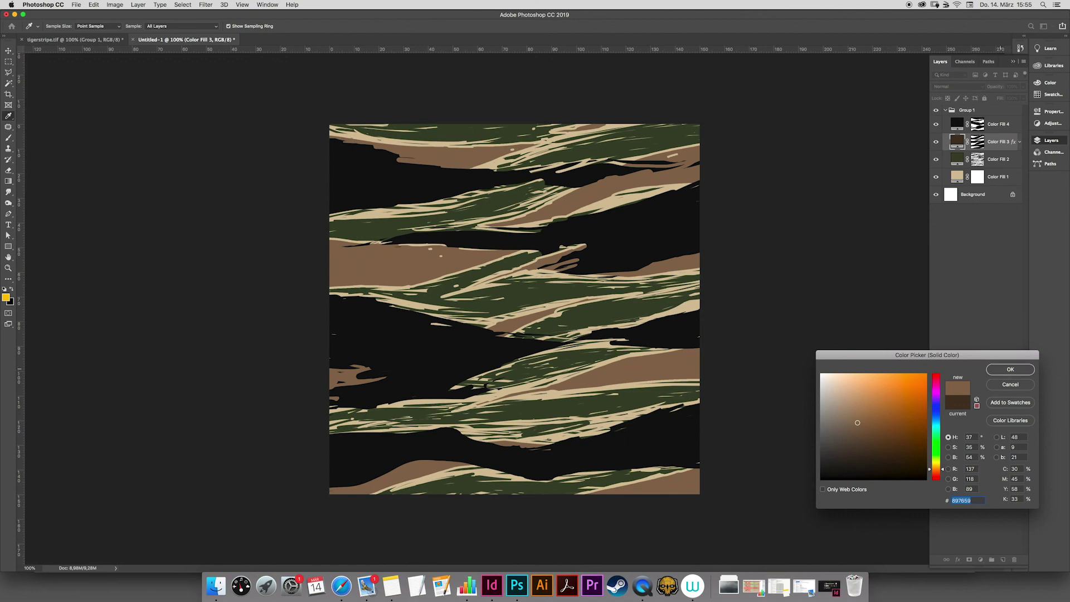
key("Return")
key("b")
- Change the green fill layer's colour to the lighter green #626b49
left_click(957, 158)
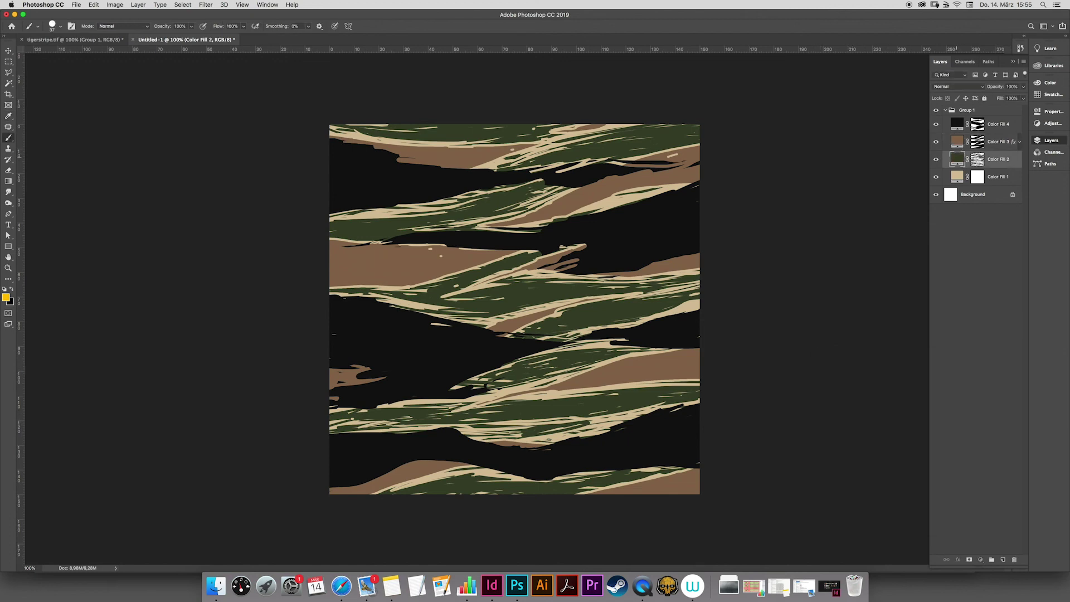
double_click(956, 157)
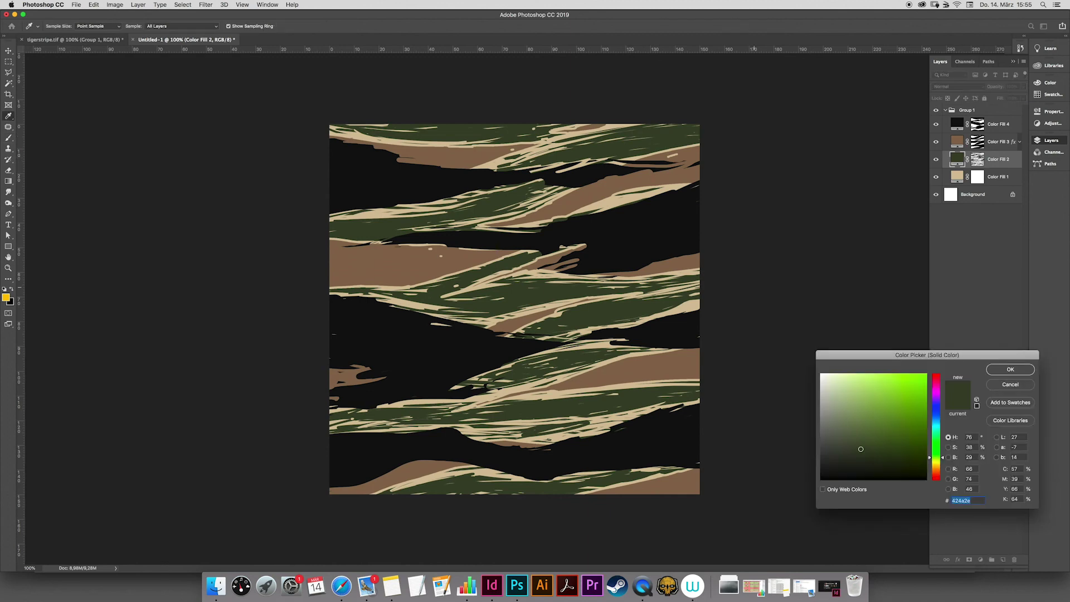
left_click(853, 437)
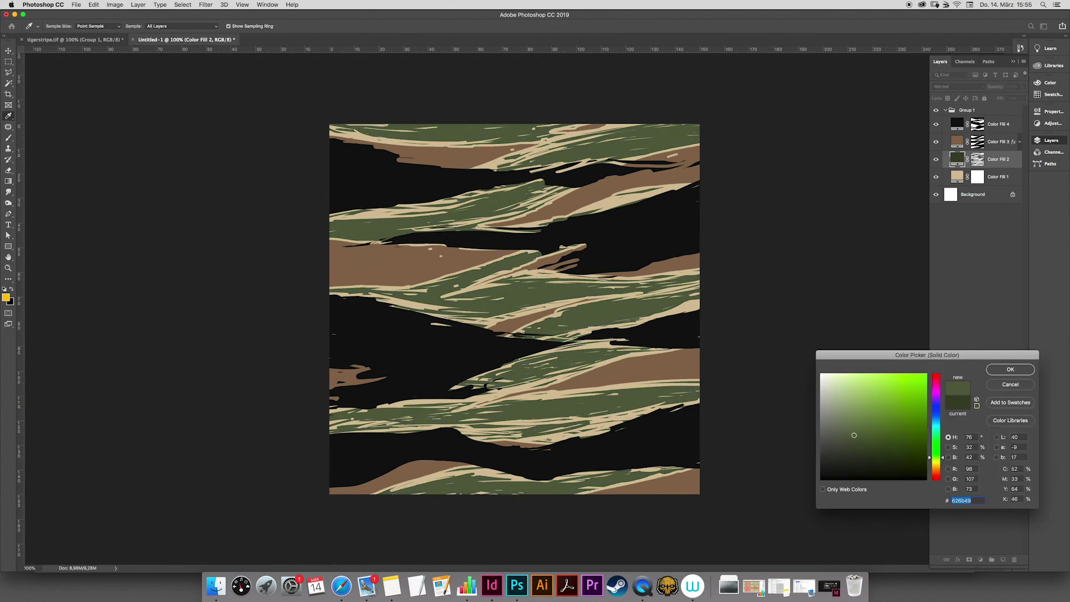
key("Return")
- Change the black fill layer's colour to the dark grey #403e3e
left_click(958, 122)
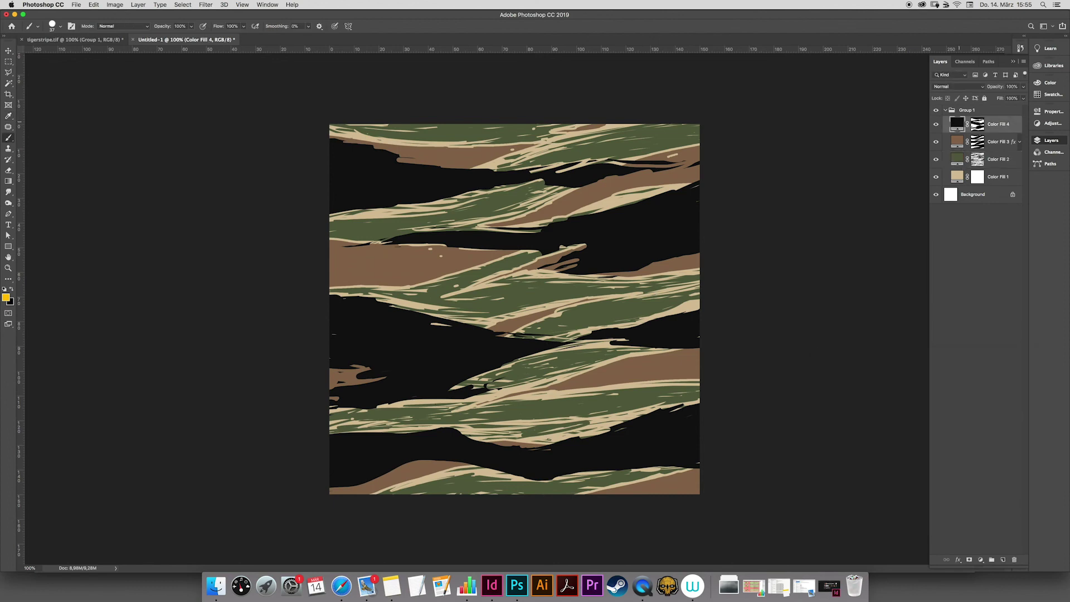
double_click(958, 122)
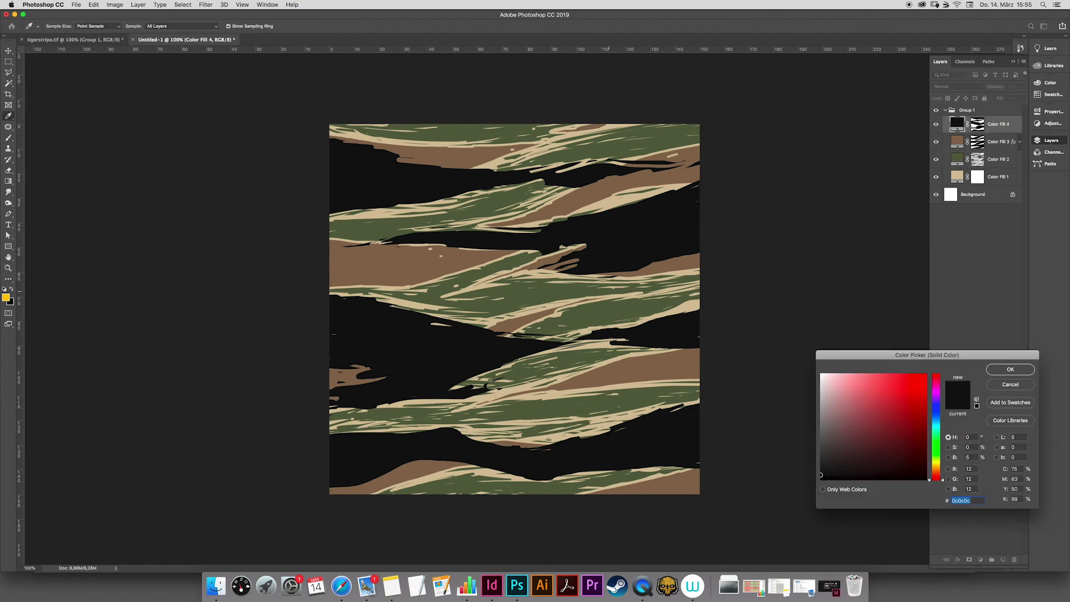
left_click(823, 453)
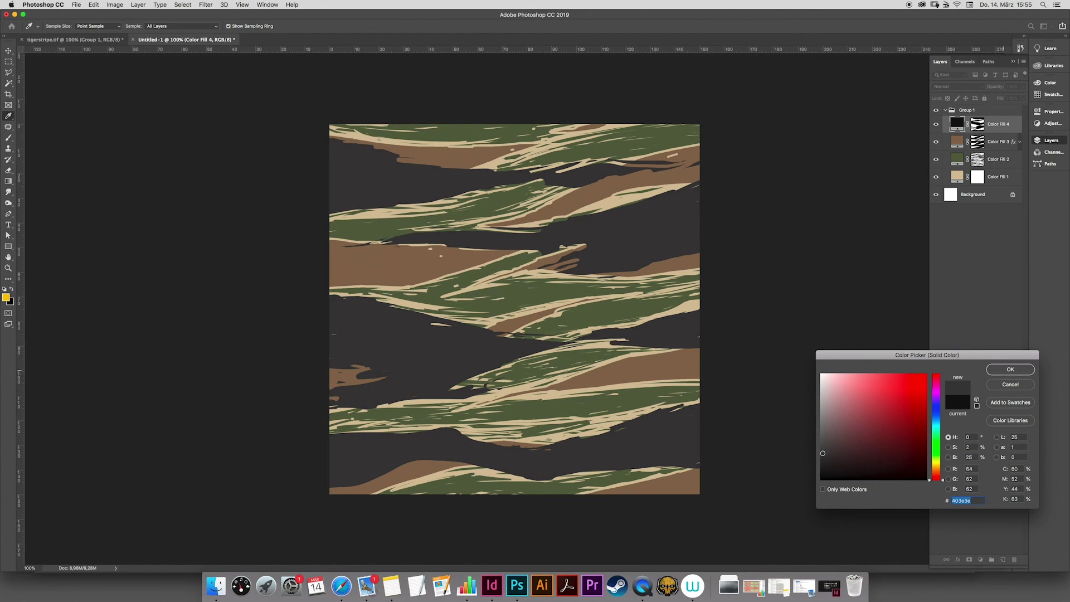
key("Return")
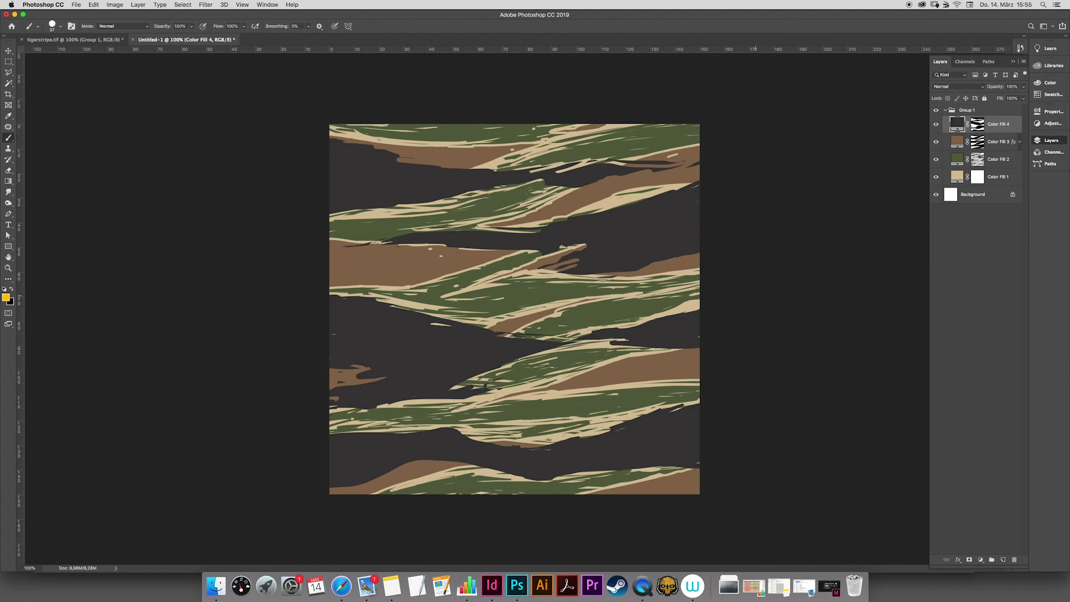
- Undo the colour changes of the black, green and brown fill layers
key("super+z")
key("super+z")
key("super+z")
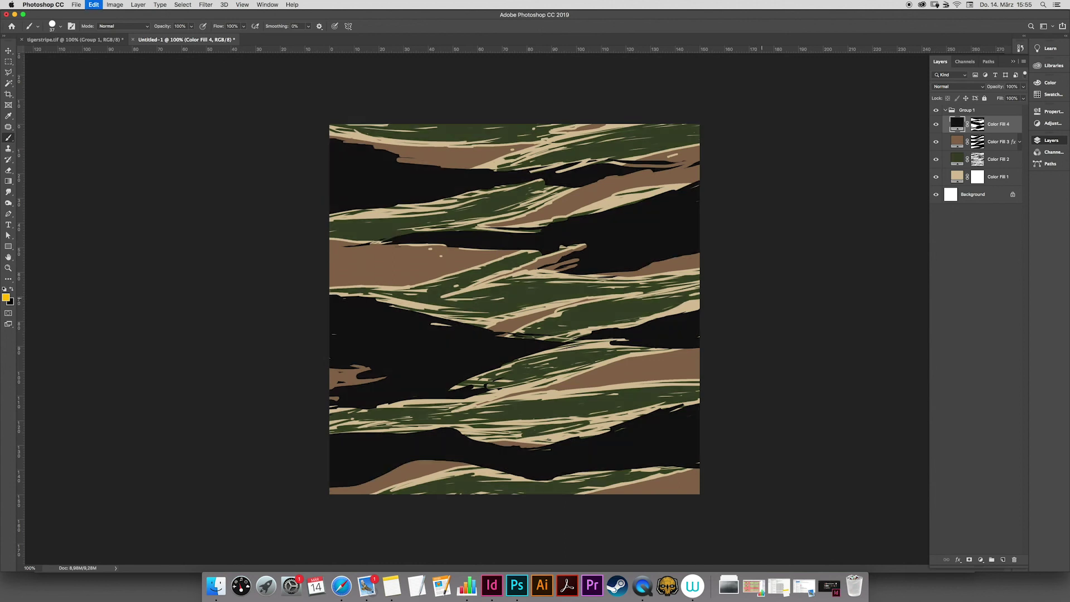
key("super+z")
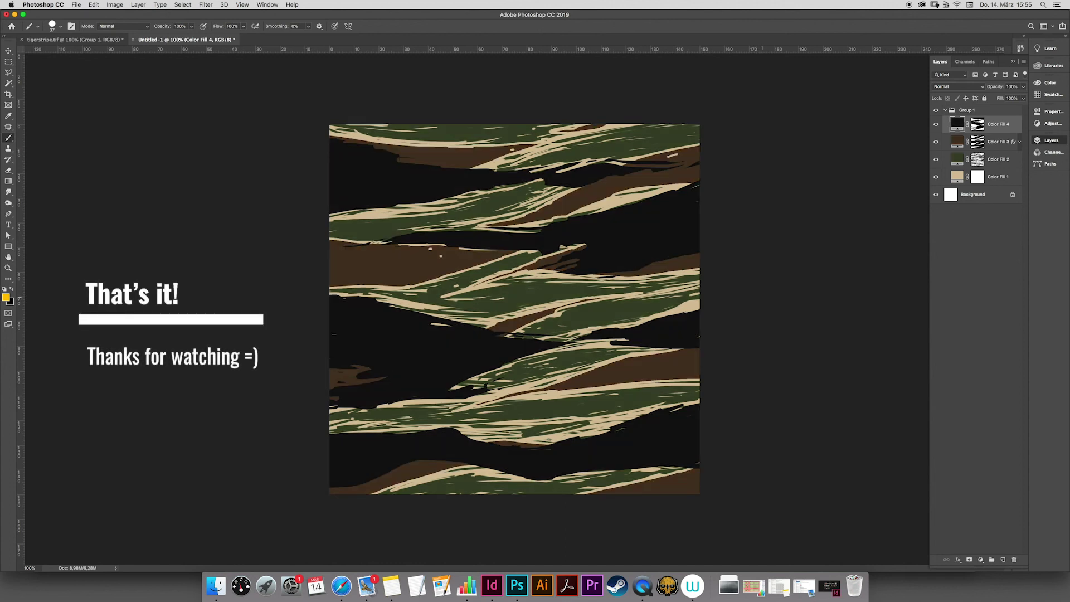